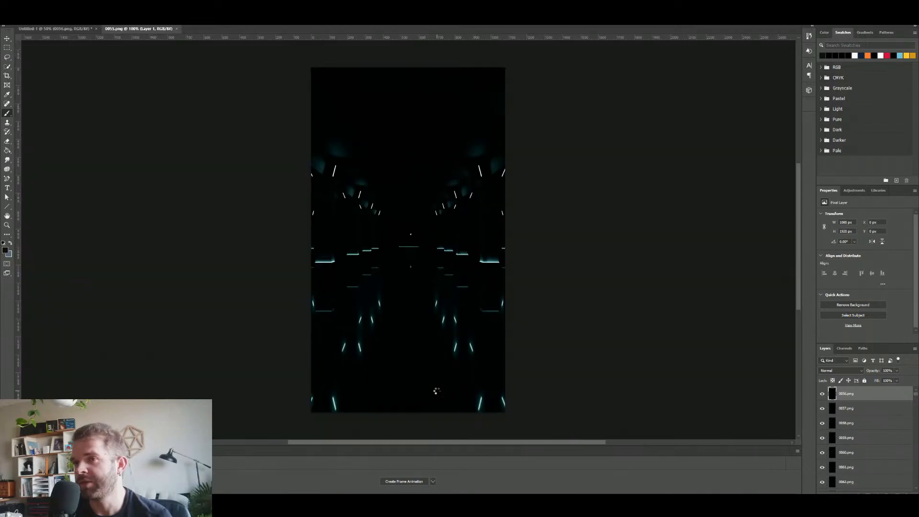
Switch to the Adobe Express design and go to the Adobe Express home page.
mouse_move(452, 505)
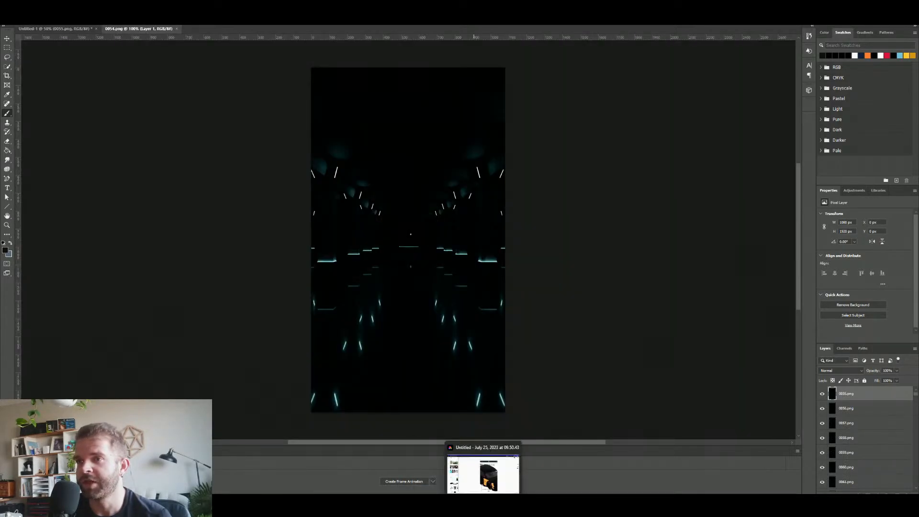
left_click(484, 505)
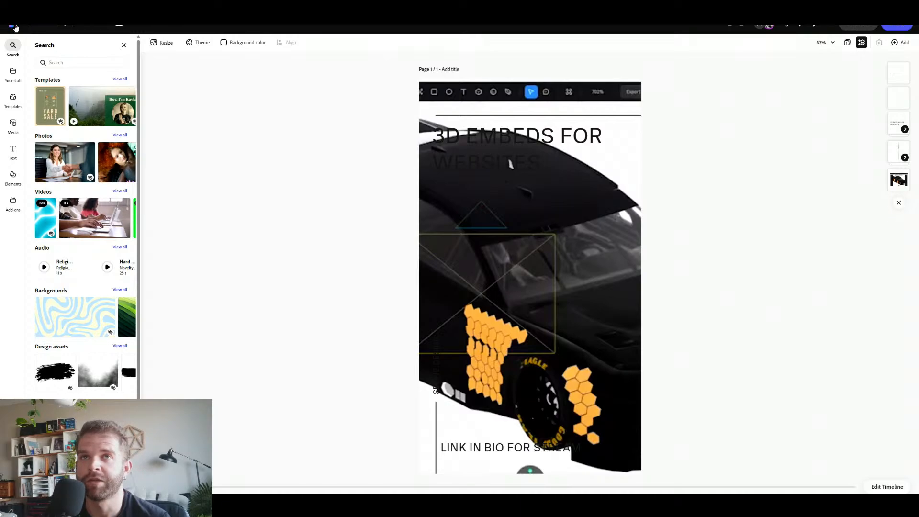
left_click(15, 27)
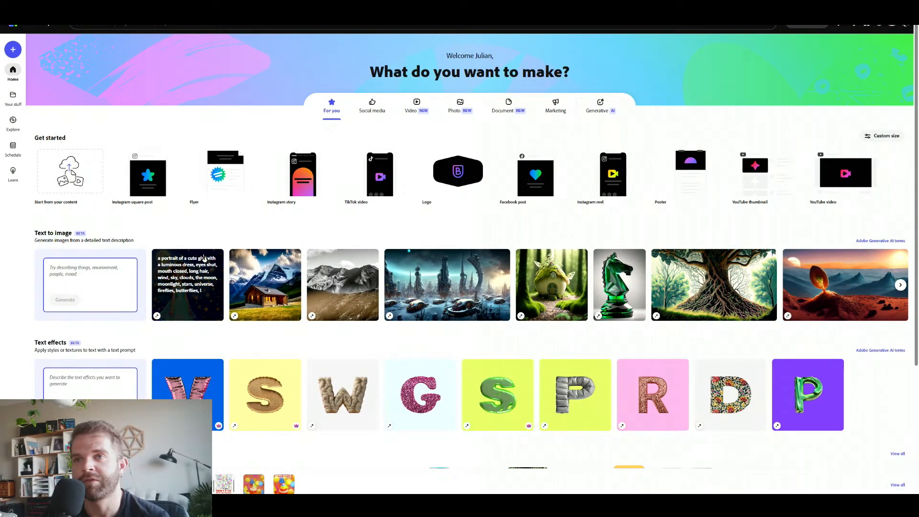
Look over the home page's starting formats, including the TikTok video, and its text-to-image, text effects and quick action sections.
scroll(248, 232, "down", 1)
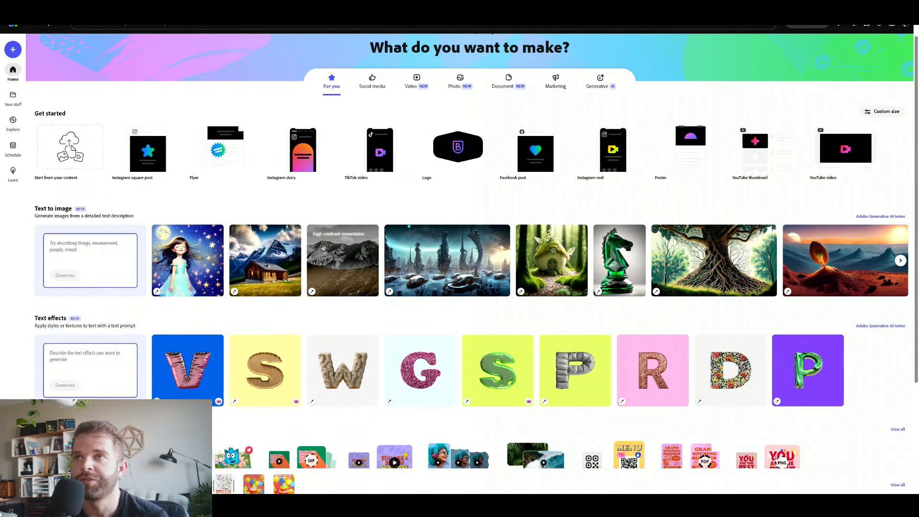
scroll(320, 248, "up", 1)
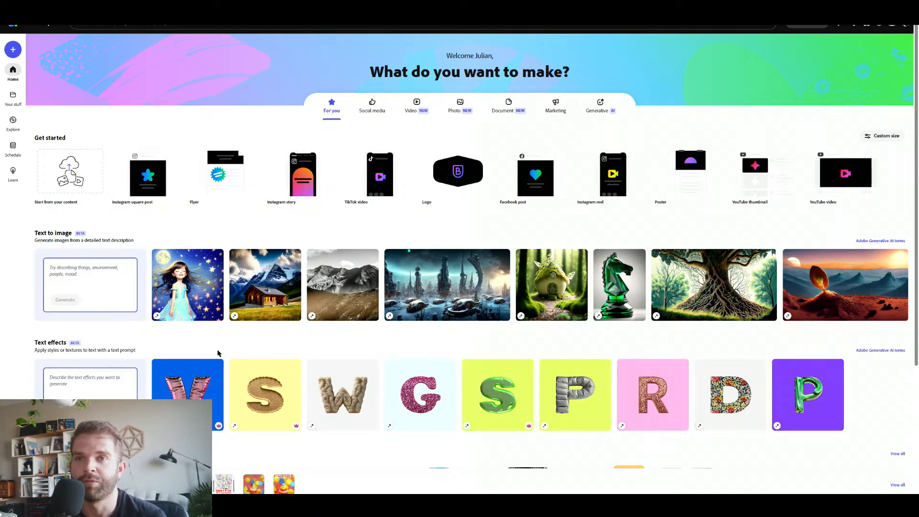
scroll(218, 353, "down", 2)
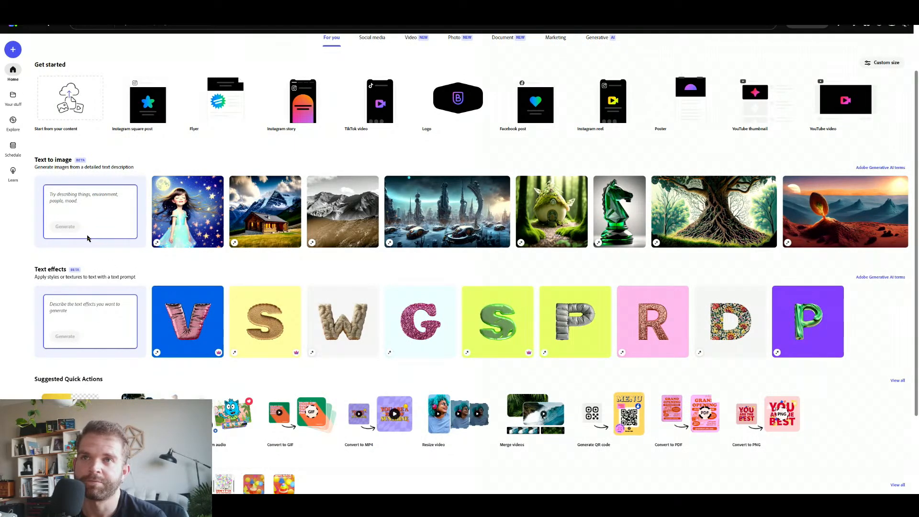
scroll(331, 283, "up", 2)
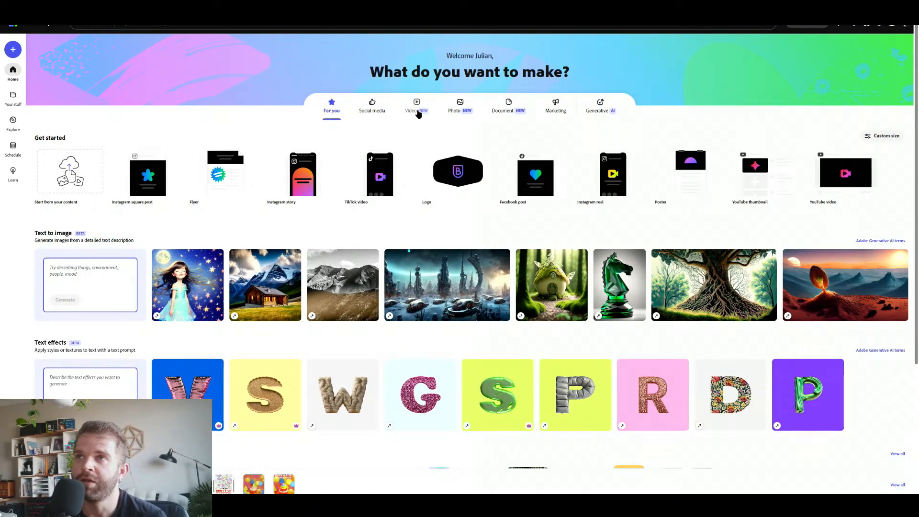
mouse_move(381, 189)
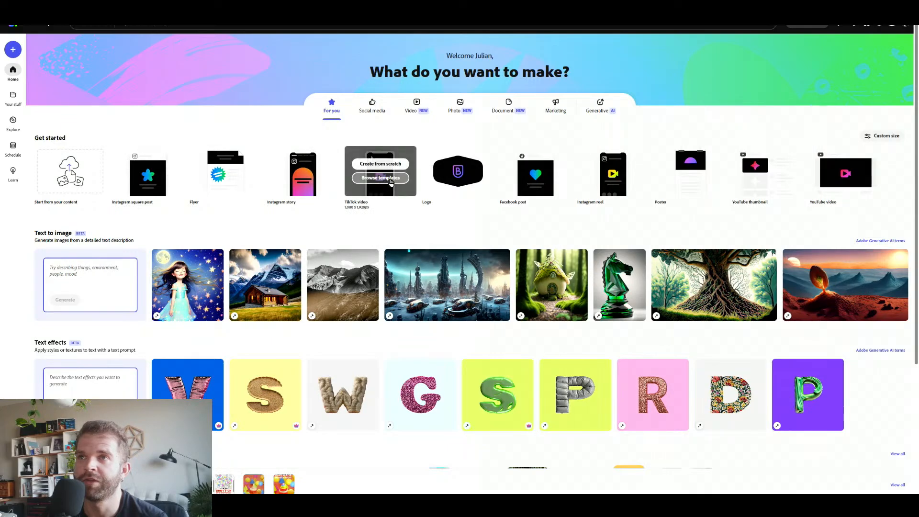
left_click(390, 179)
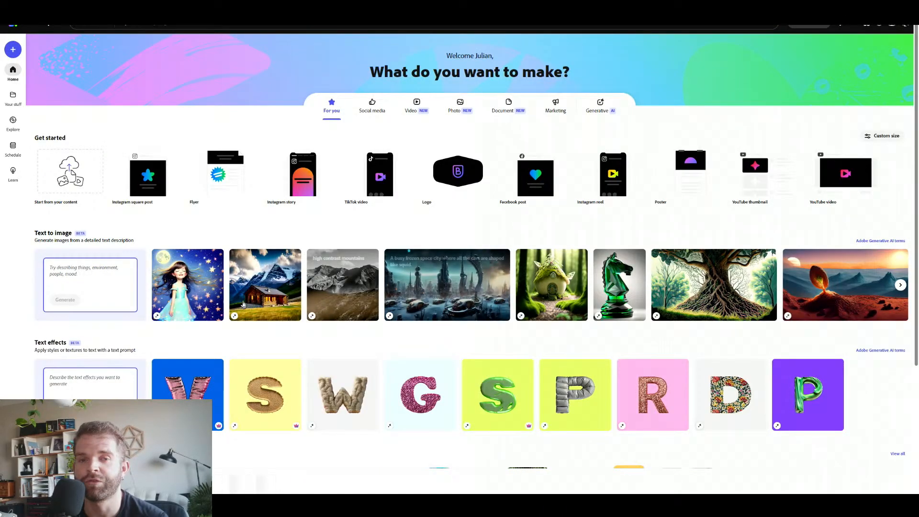
scroll(460, 259, "down", 4)
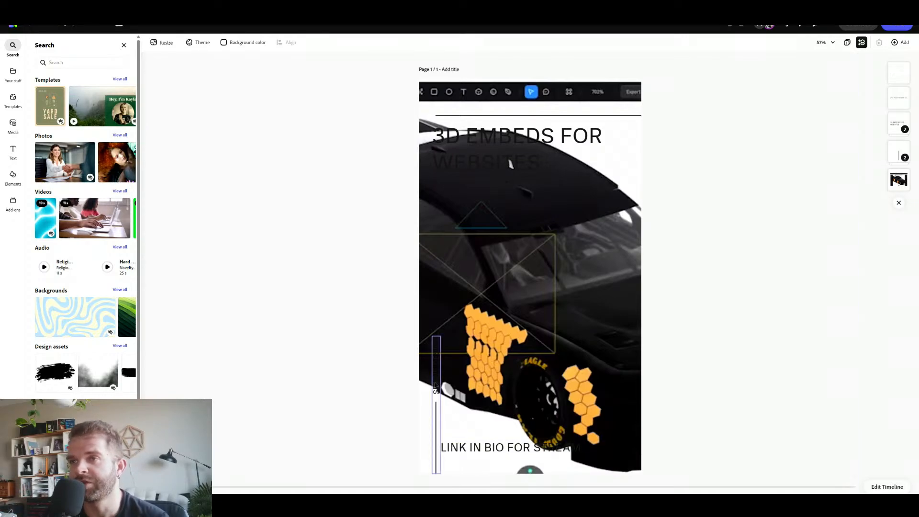
Remove the background from the car video in the vertical design.
left_click(435, 386)
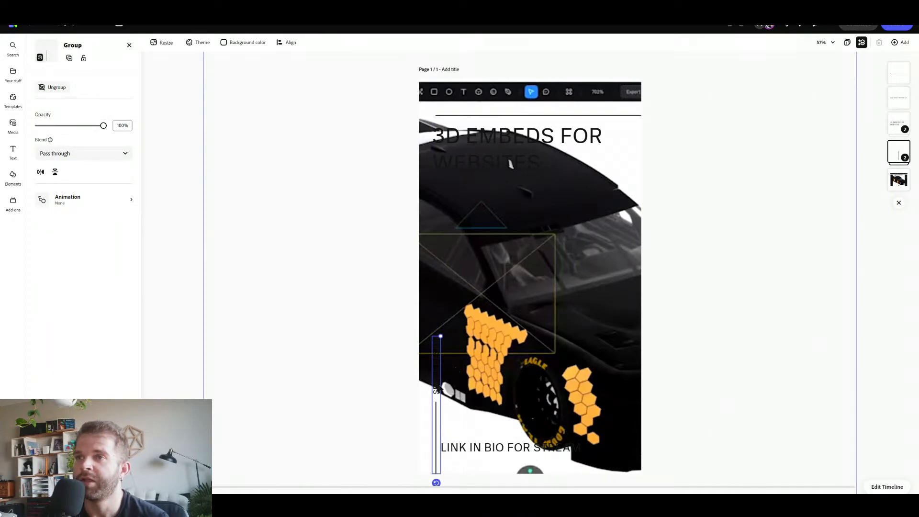
left_click(587, 260)
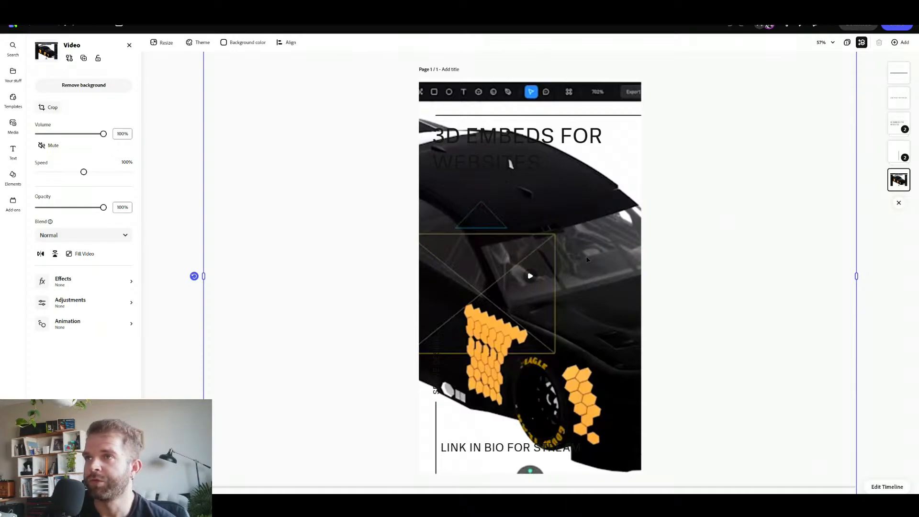
left_click(111, 87)
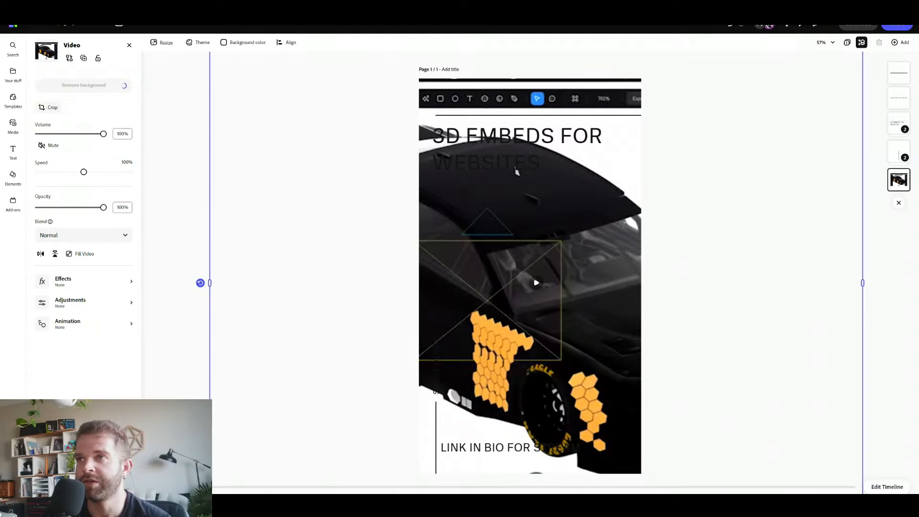
Switch to Photoshop to check the image frames being loaded as layers, and return to the Adobe Express design.
left_click(467, 507)
key("ctrl+Tab")
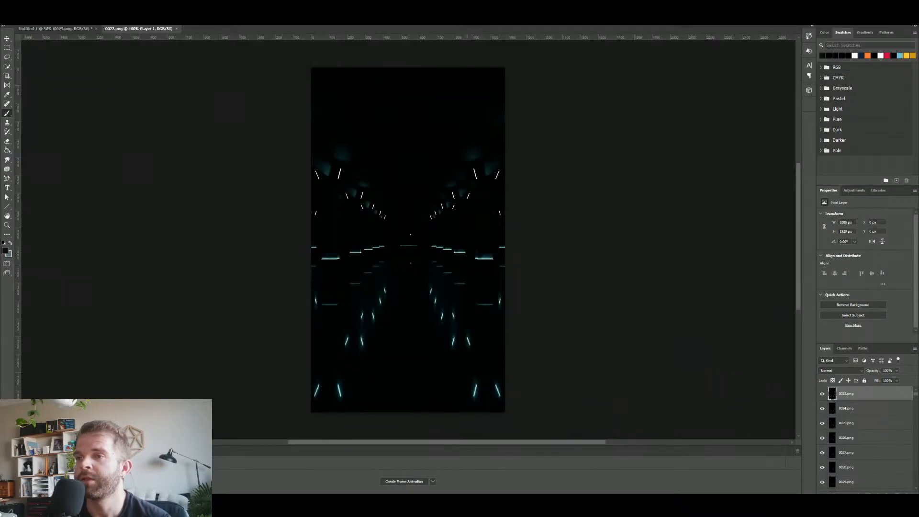
mouse_move(483, 506)
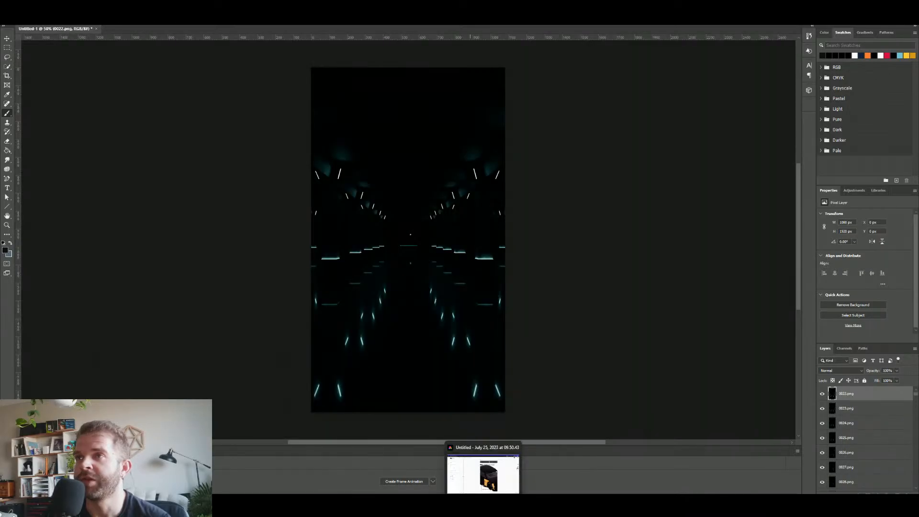
left_click(501, 456)
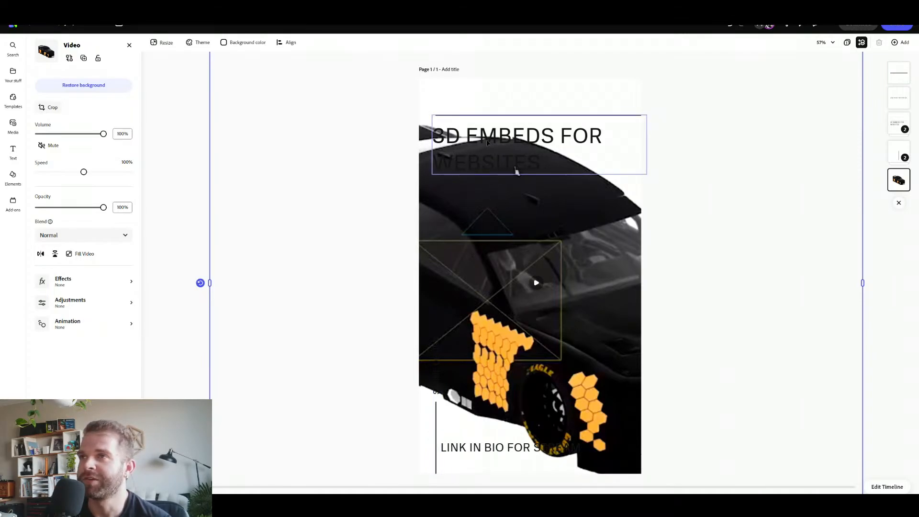
Restore the car video's background and view its crop options.
left_click(104, 88)
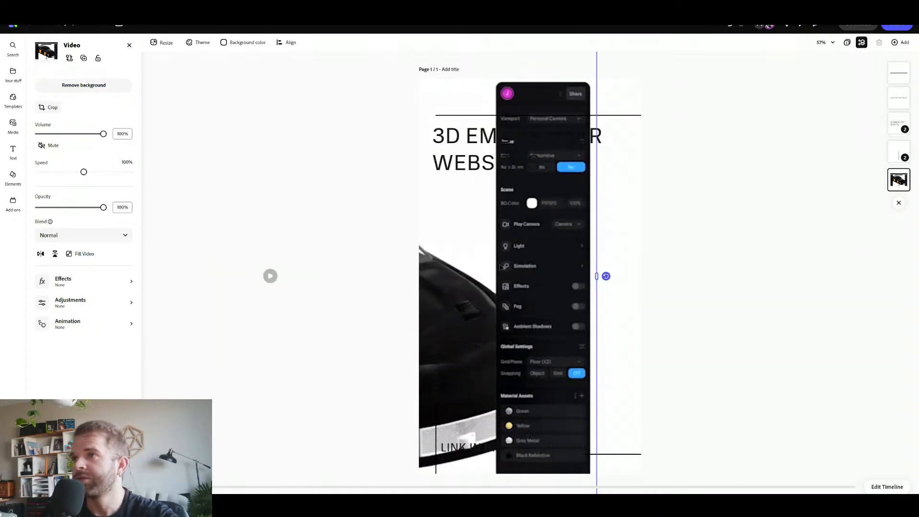
right_click(901, 179)
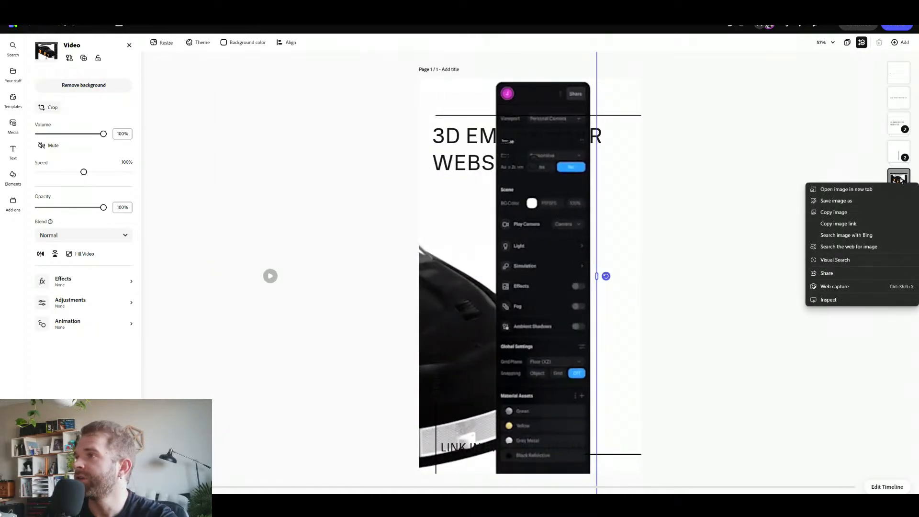
left_click(893, 179)
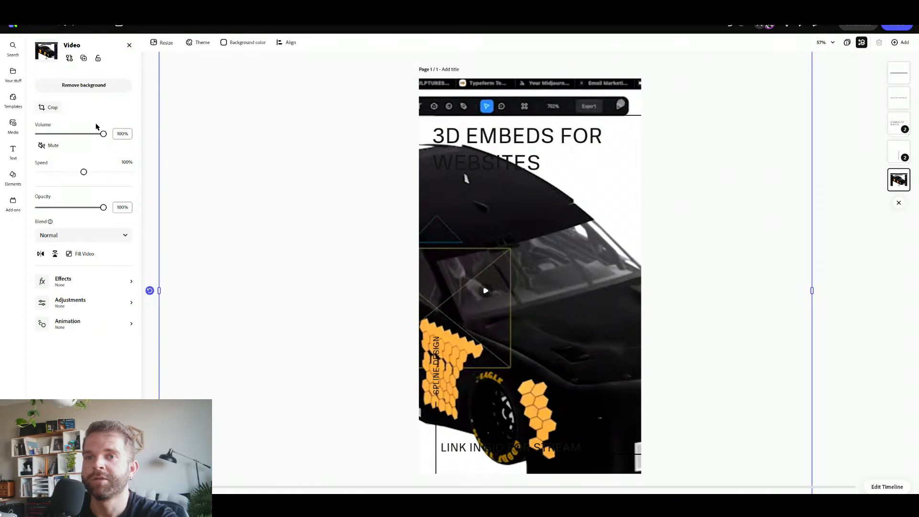
left_click(52, 107)
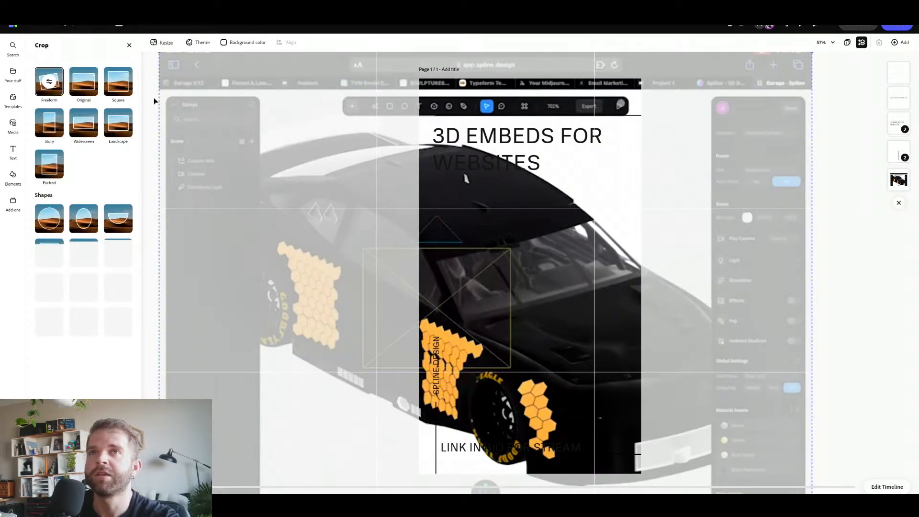
left_click(129, 45)
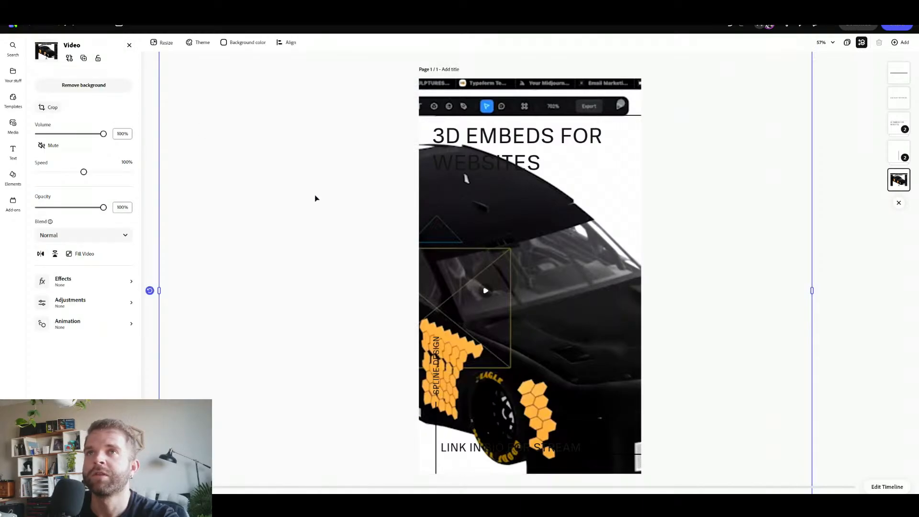
Start replacing the car video with an upload from the device, and look for the file on the Storage (D:) drive.
left_click(70, 58)
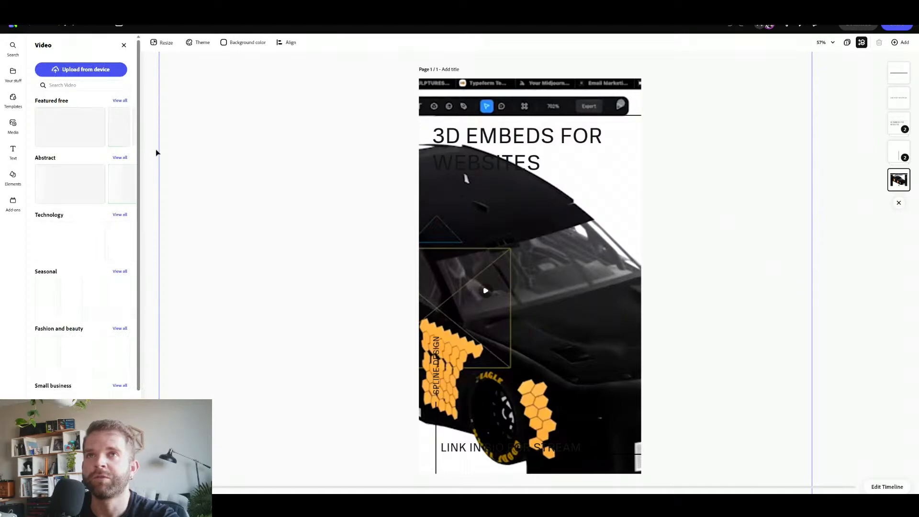
left_click(92, 70)
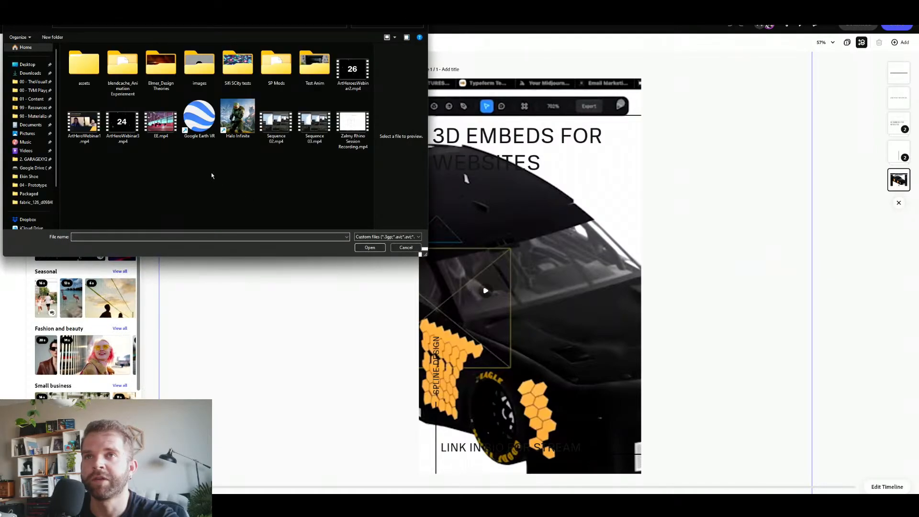
scroll(31, 184, "down", 2)
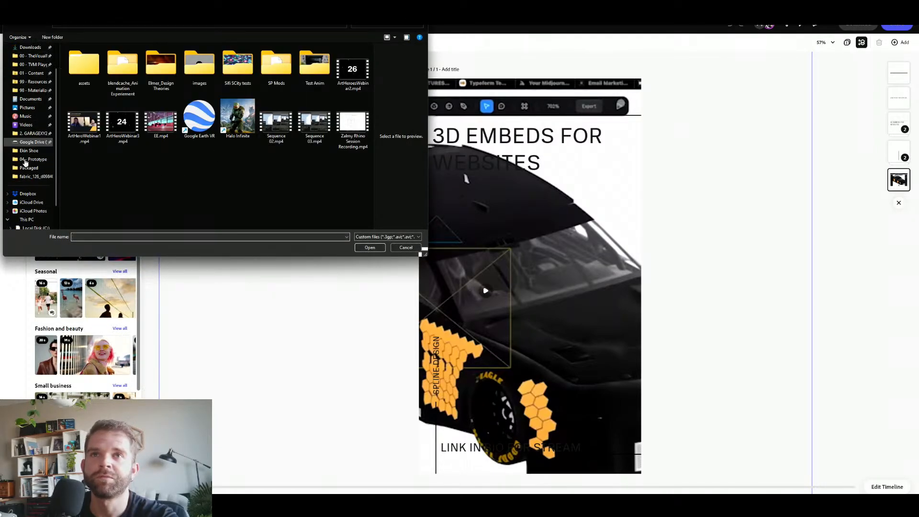
left_click(27, 194)
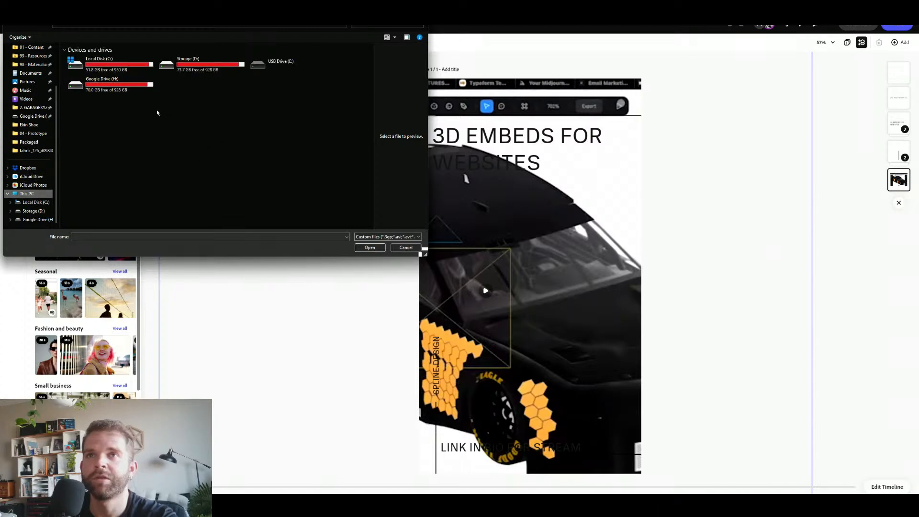
left_click(34, 210)
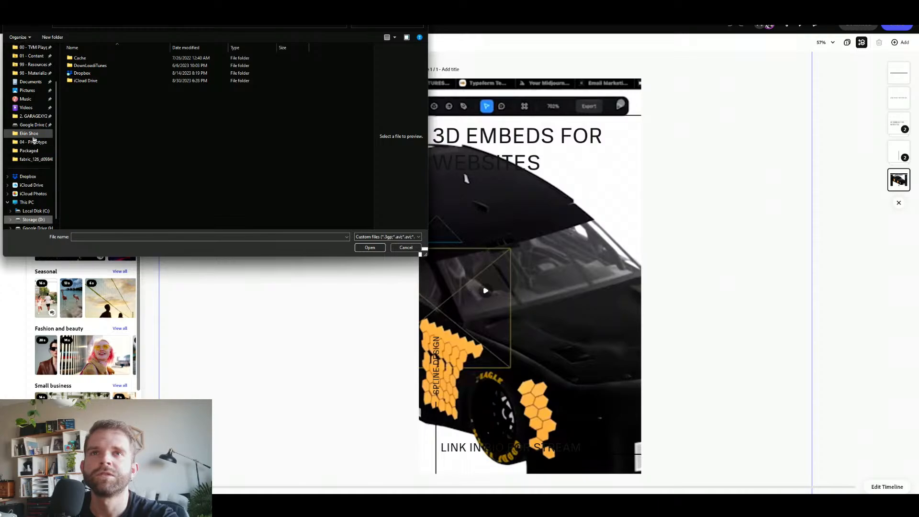
left_click(28, 150)
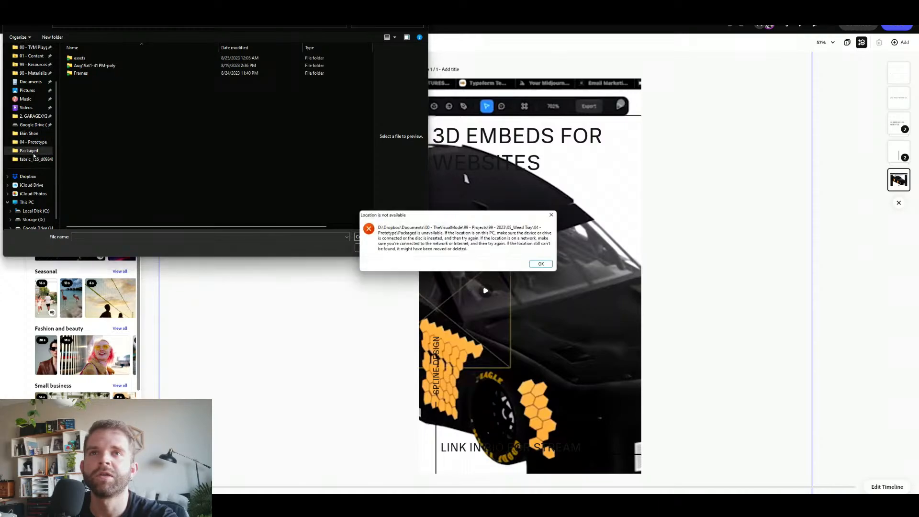
left_click(543, 265)
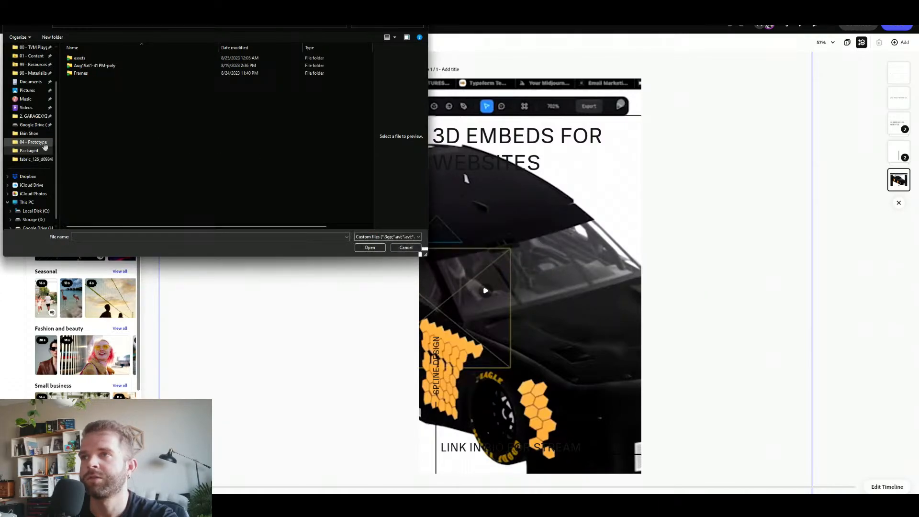
Look for replacement footage in the Dropbox folders 99 - Publishing and 01 - Live, view the file type options, and cancel the upload.
left_click(33, 141)
left_click(153, 28)
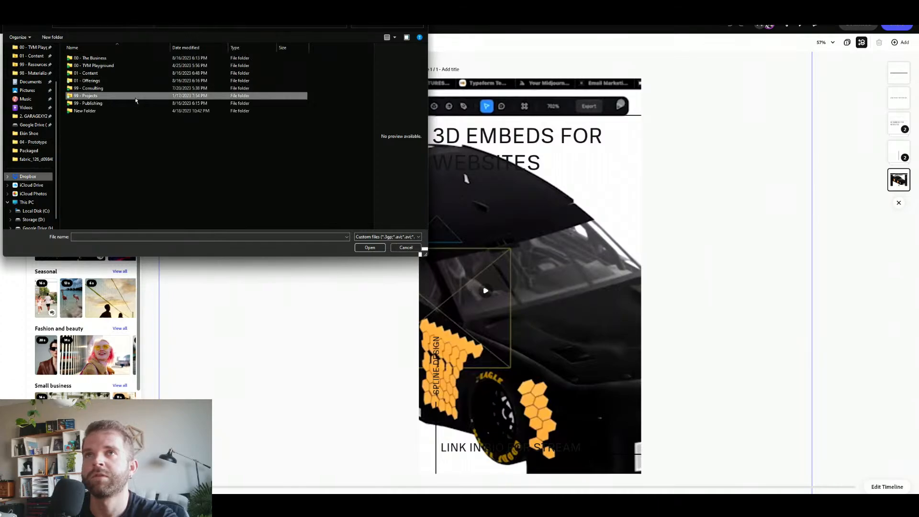
double_click(106, 98)
left_click(151, 27)
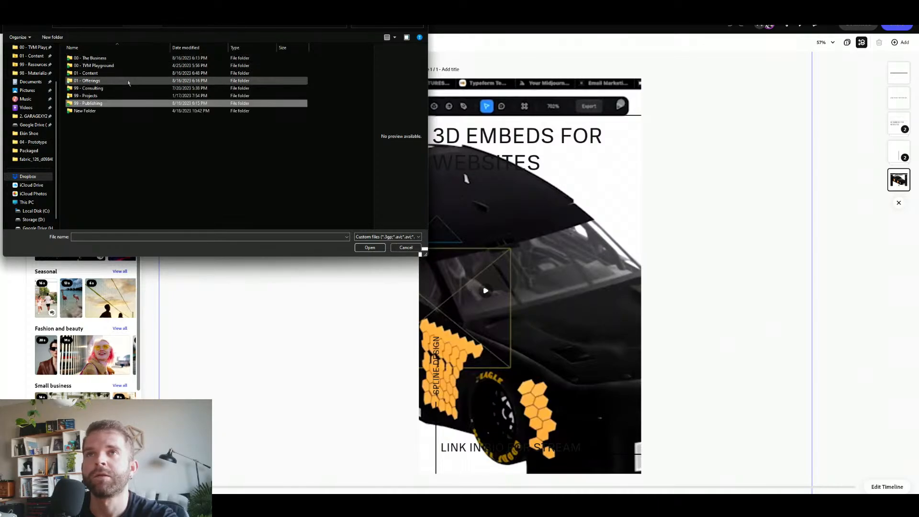
double_click(102, 102)
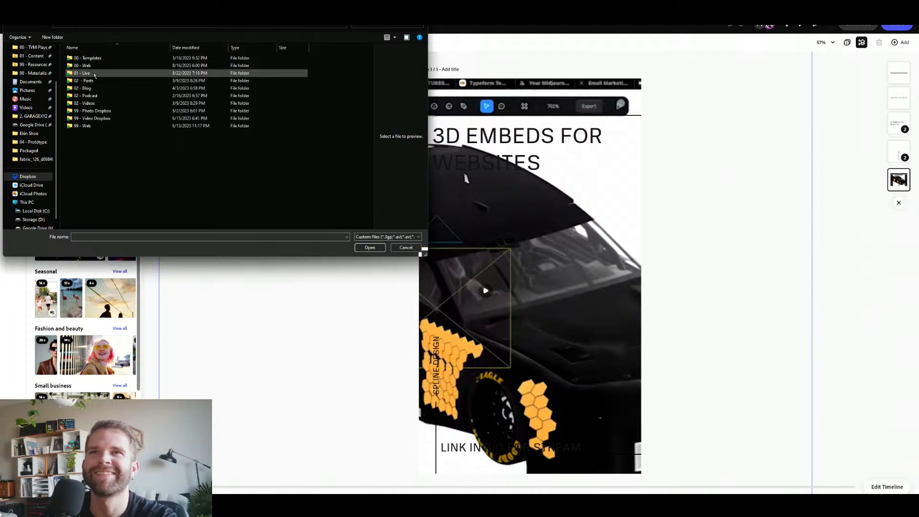
double_click(96, 74)
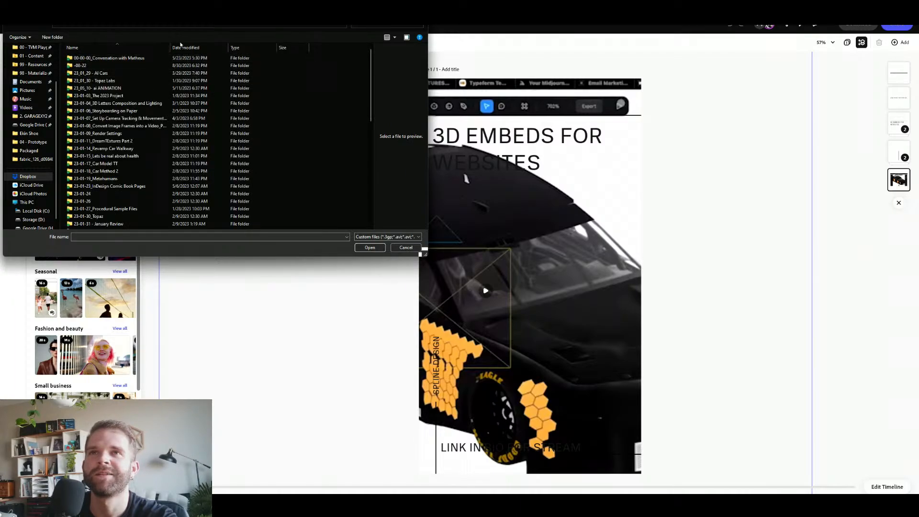
double_click(130, 65)
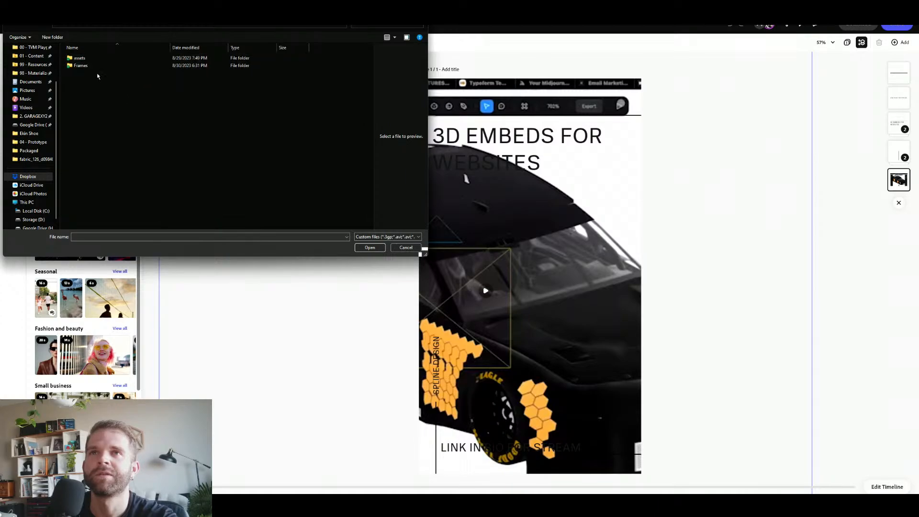
double_click(97, 73)
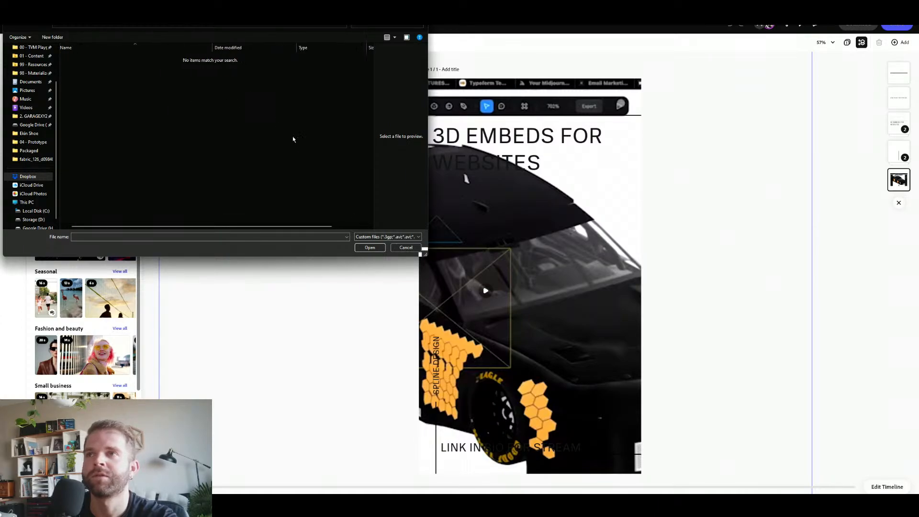
left_click(381, 236)
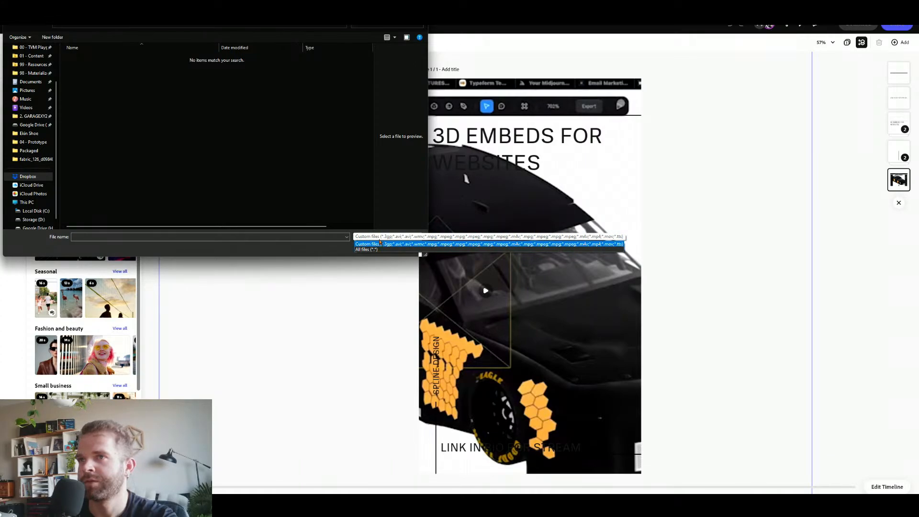
left_click(373, 188)
left_click(406, 249)
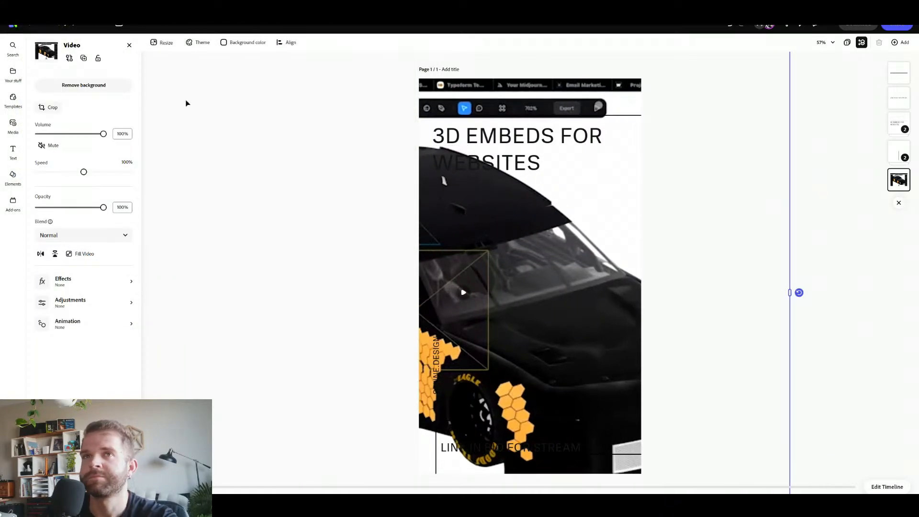
Replace the car video with EE.mp4, uploaded from the Desktop folder.
left_click(68, 60)
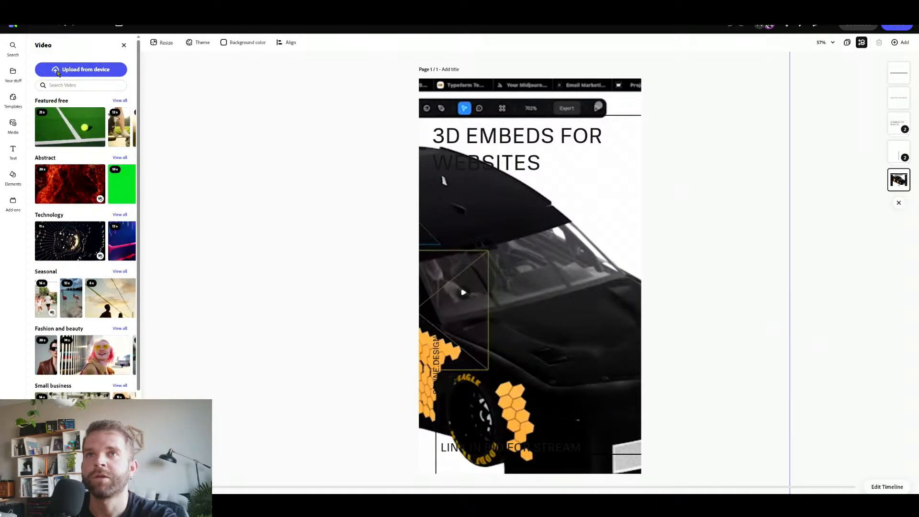
left_click(77, 70)
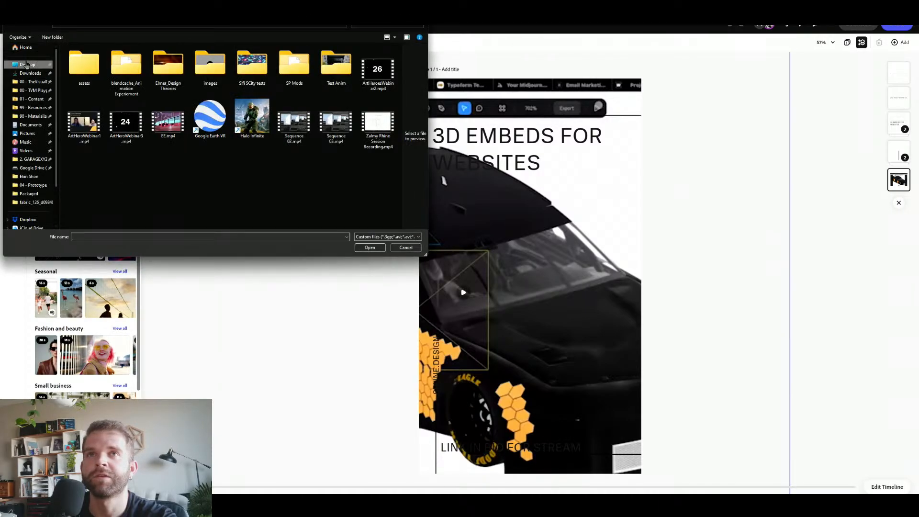
left_click(170, 126)
left_click(369, 247)
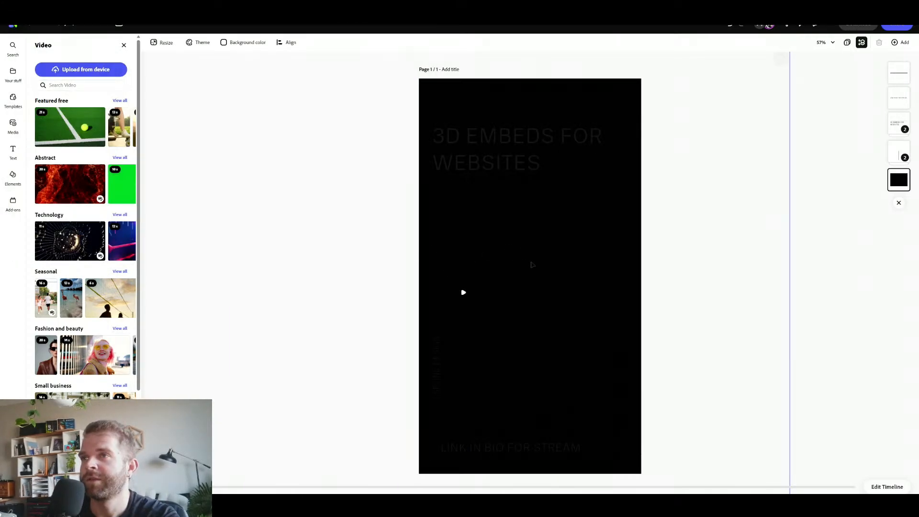
Set the fill of the heading "3D EMBEDS FOR WEBSITES" to white.
left_click(481, 142)
left_click(481, 271)
left_click(483, 150)
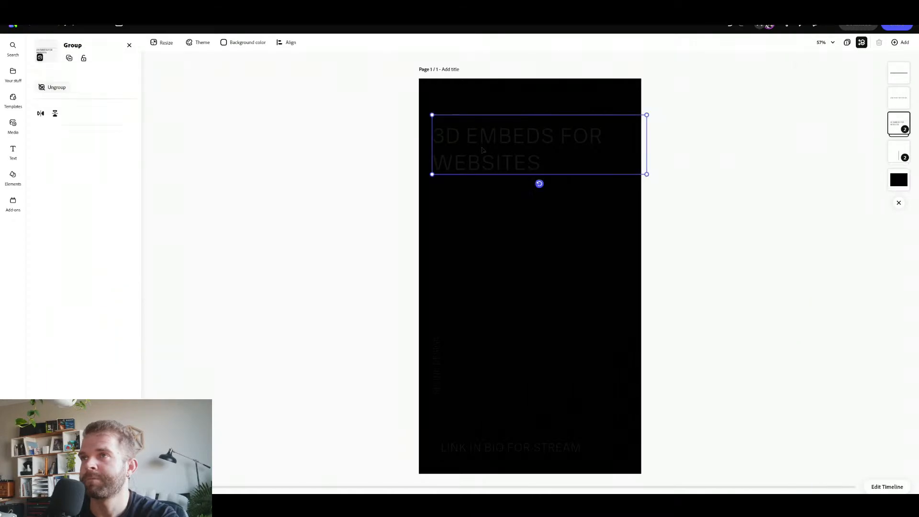
double_click(484, 149)
left_click(472, 138)
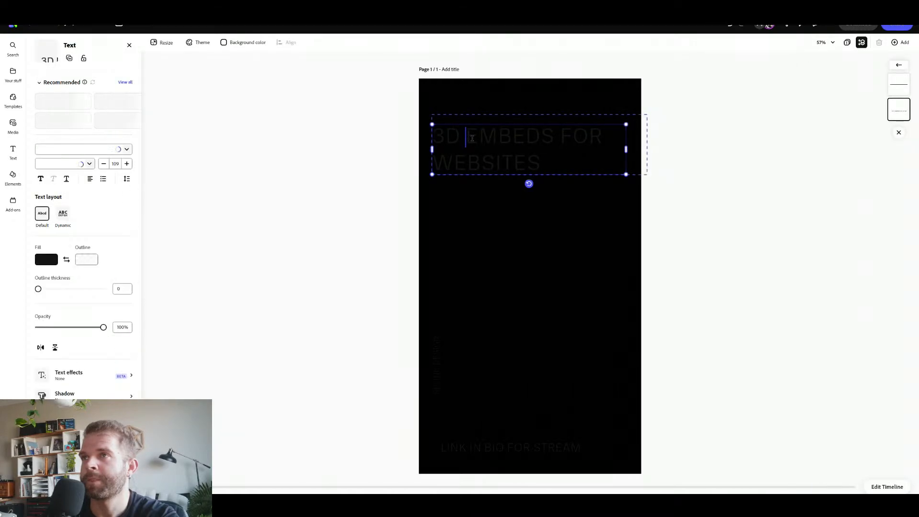
key("ctrl+a")
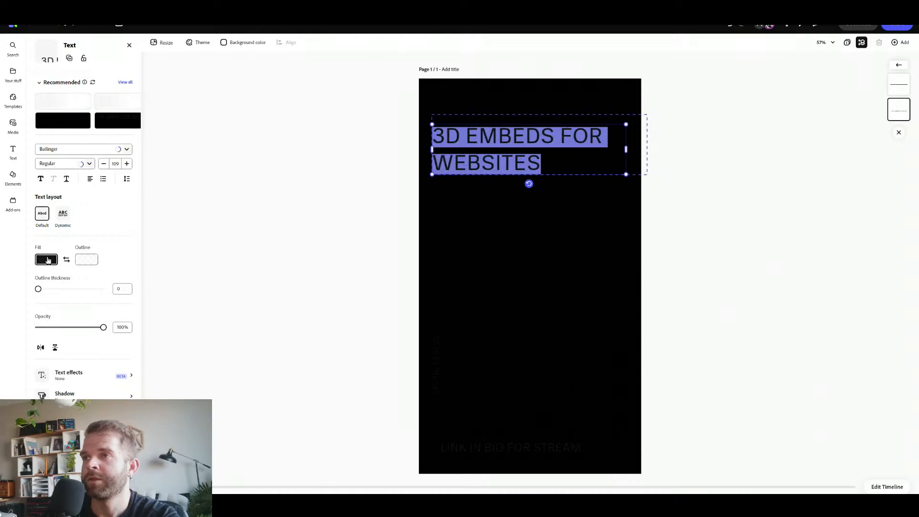
left_click(48, 260)
left_click(92, 245)
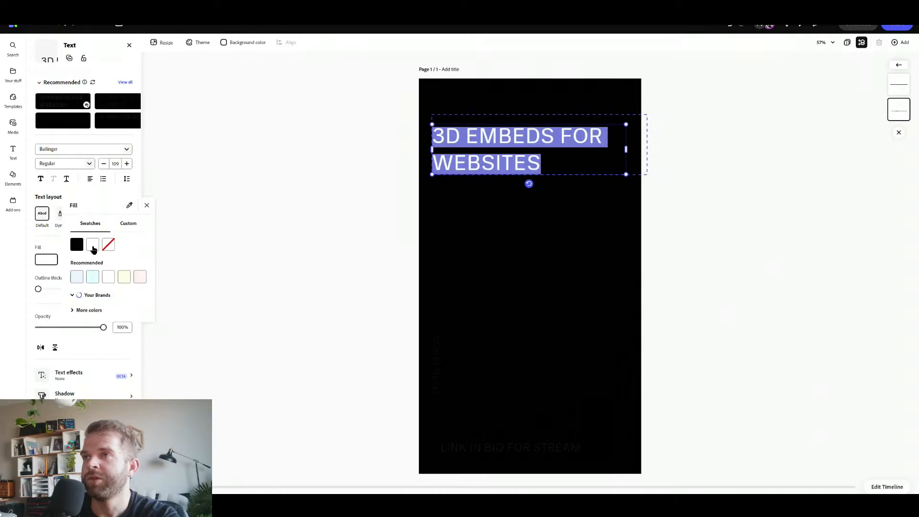
left_click(147, 205)
Move the vertical "SPLINE.DESIGN" text up and closer to the page's left edge, and set its fill to white.
left_click(438, 347)
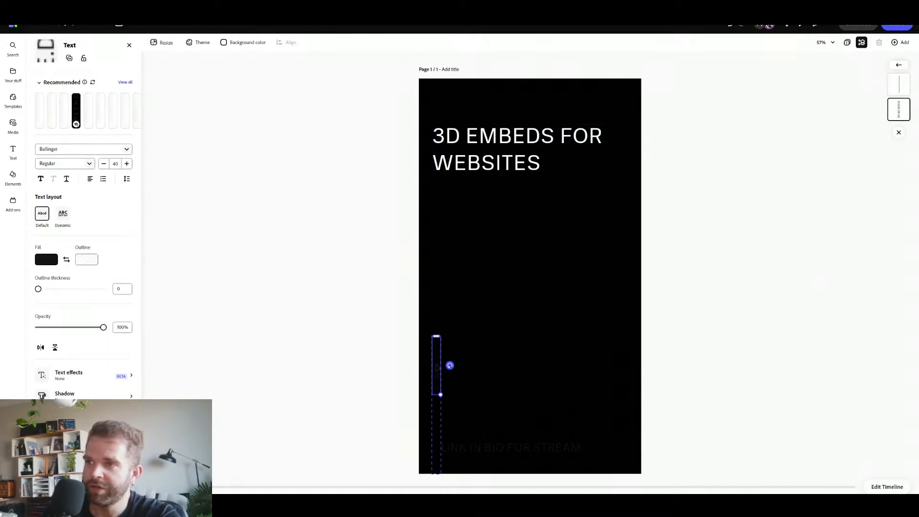
left_click_drag(440, 365, 432, 286)
left_click(486, 300)
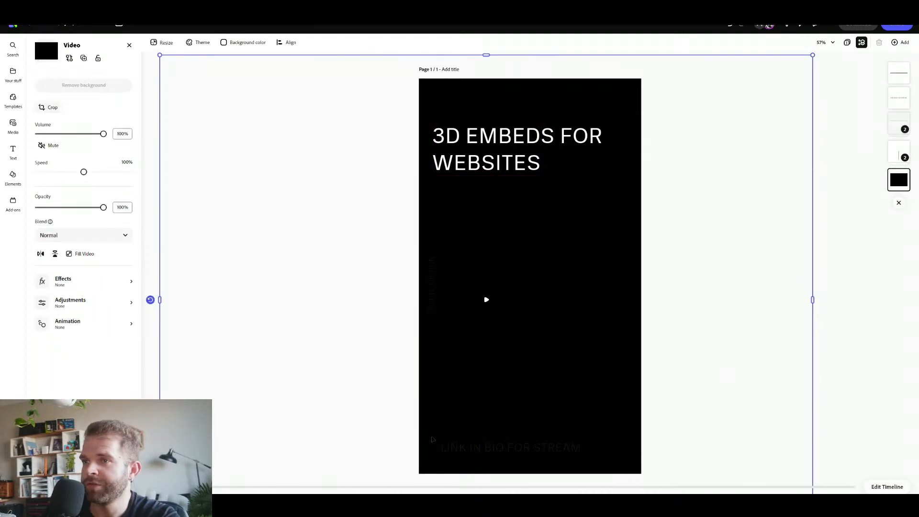
left_click(432, 286)
left_click(432, 287)
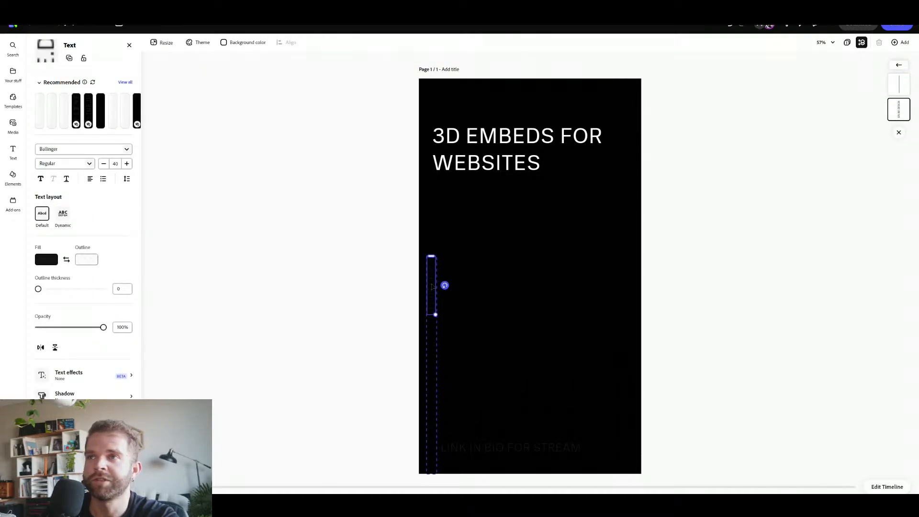
double_click(432, 286)
left_click(49, 263)
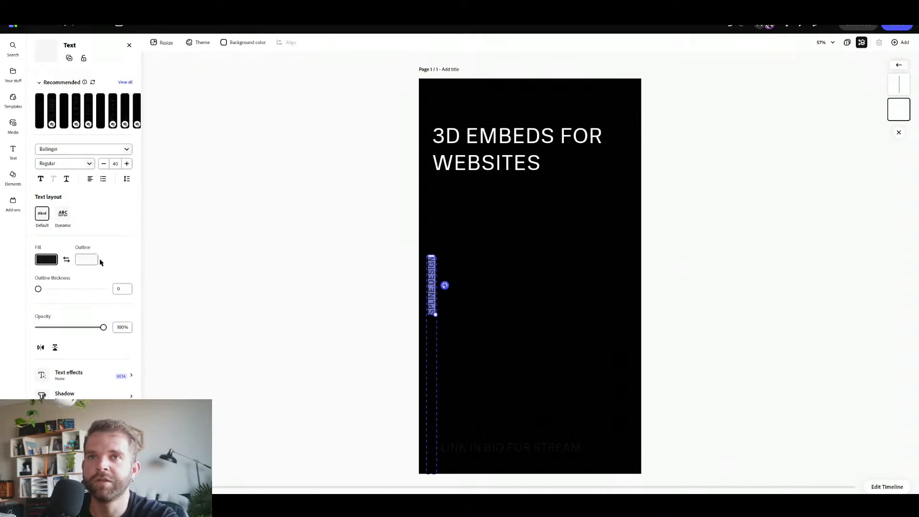
left_click(93, 205)
left_click(147, 167)
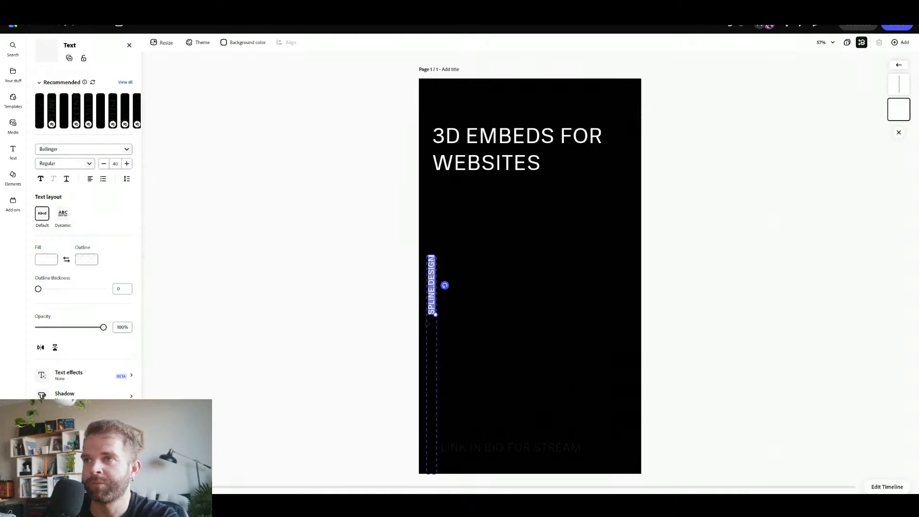
Move the vertical "SPLINE.DESIGN" text down along the page's left edge, partway towards the bottom caption.
left_click(442, 328)
left_click(389, 325)
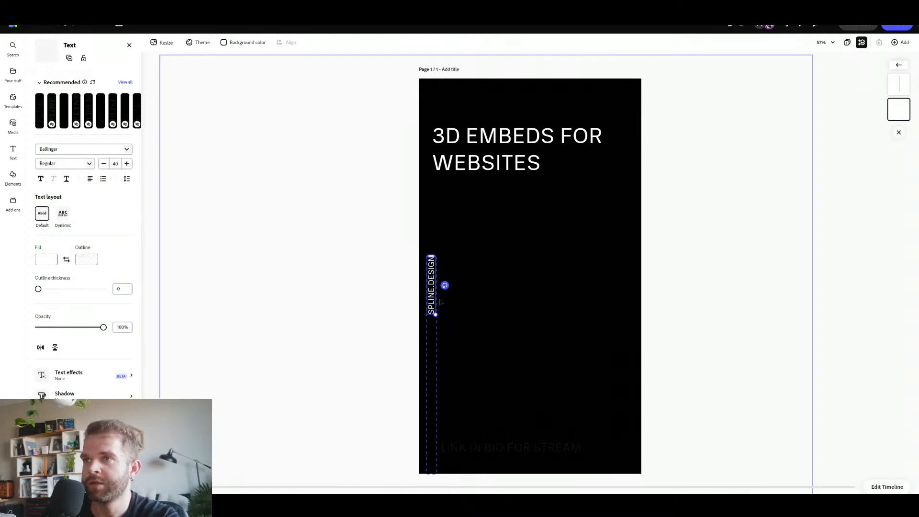
left_click_drag(434, 288, 433, 342)
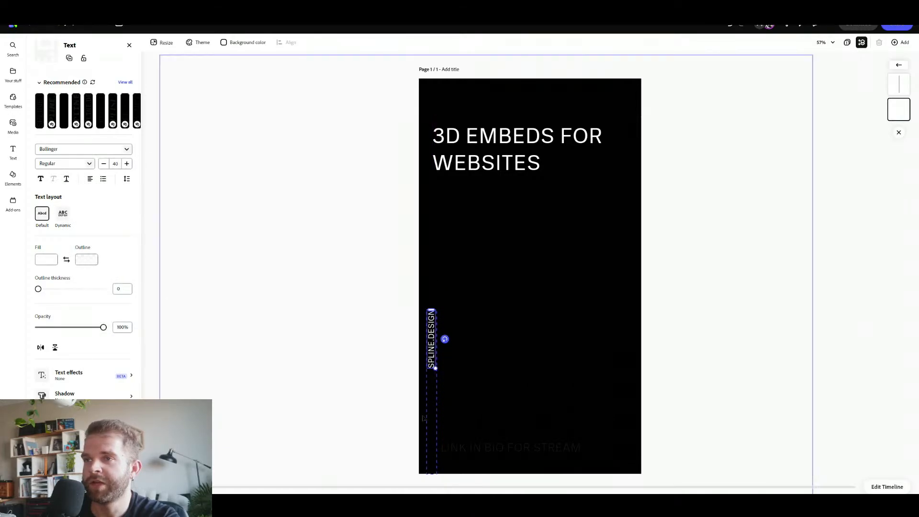
left_click(428, 420)
double_click(429, 420)
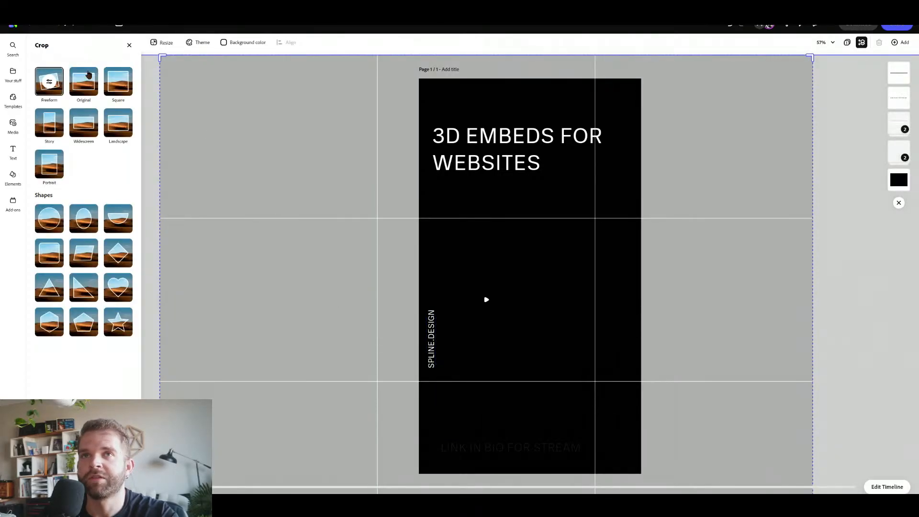
left_click(129, 46)
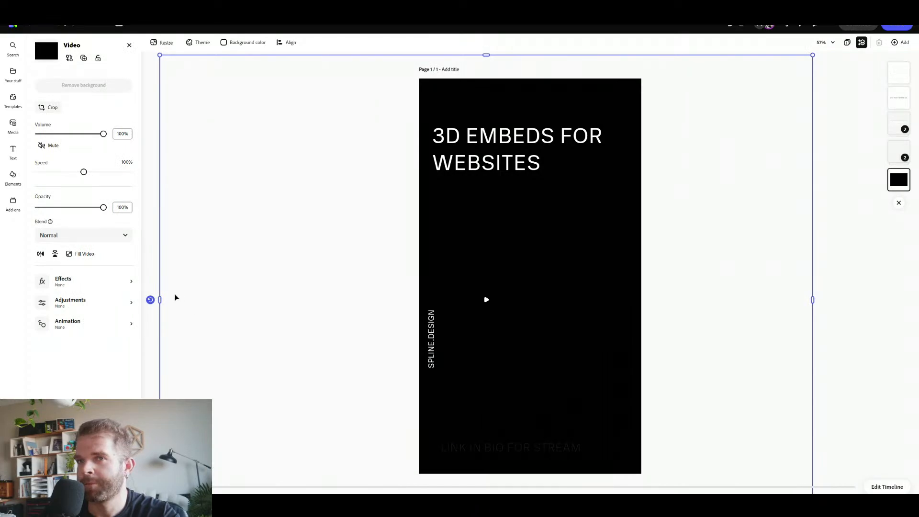
Fit the black background video to the page by trimming its left side, scaling it to the page width and adjusting its vertical coverage.
left_click_drag(161, 299, 419, 300)
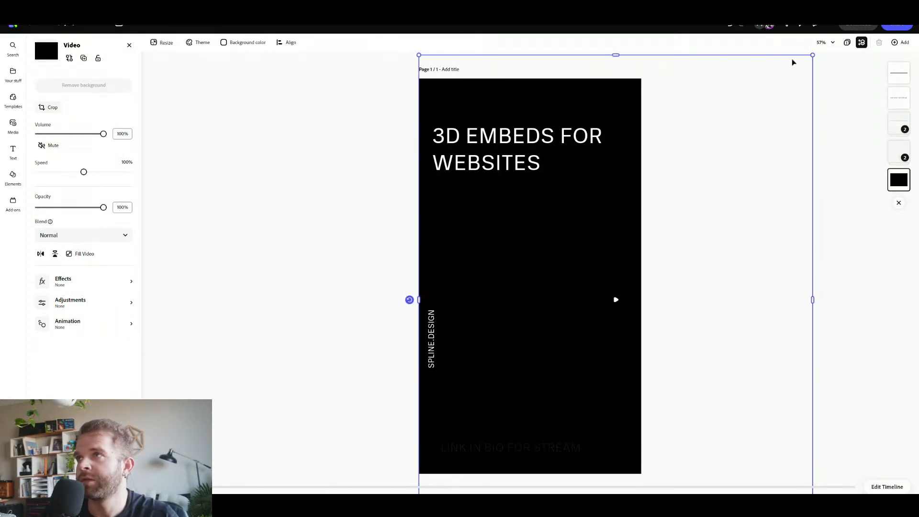
left_click_drag(812, 54, 641, 267)
left_click_drag(586, 292, 587, 115)
left_click_drag(536, 355, 529, 479)
Set the fill of the bottom caption "LINK IN BIO FOR STREAM" to white.
left_click(489, 449)
double_click(489, 449)
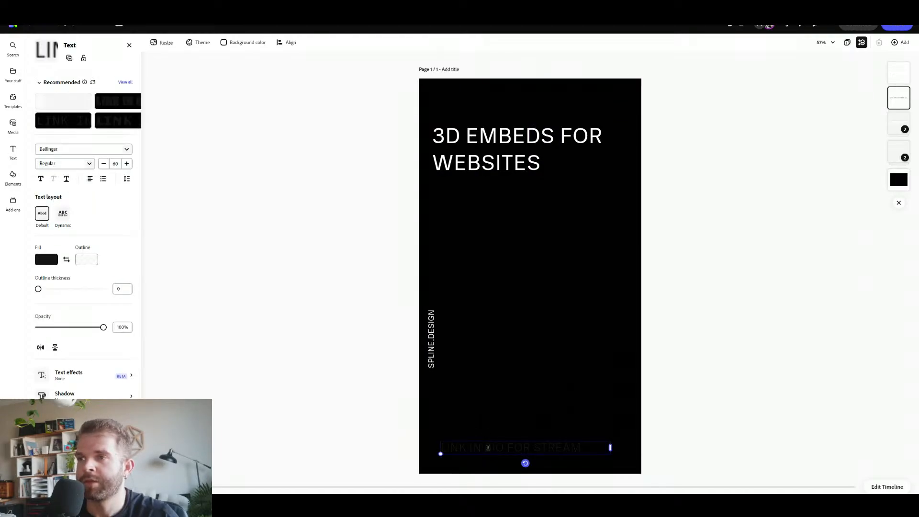
double_click(488, 448)
left_click_drag(577, 446, 440, 448)
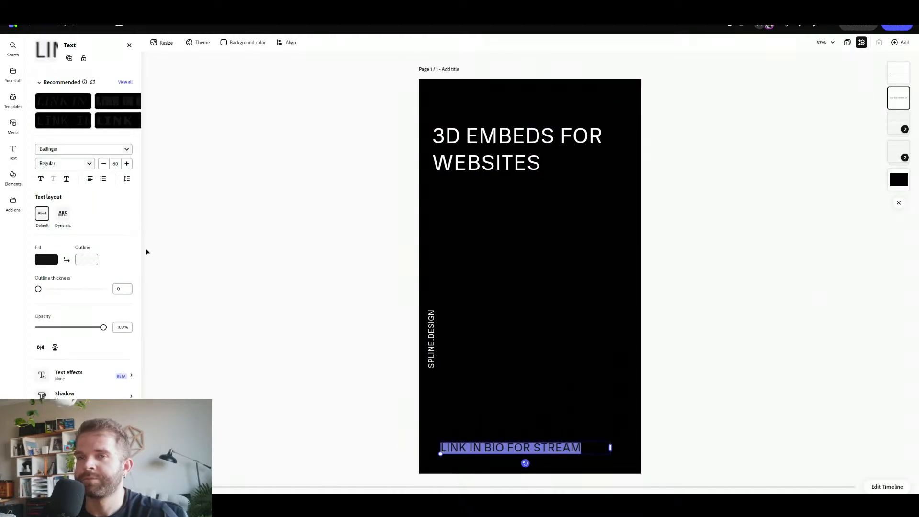
left_click(43, 261)
left_click(91, 209)
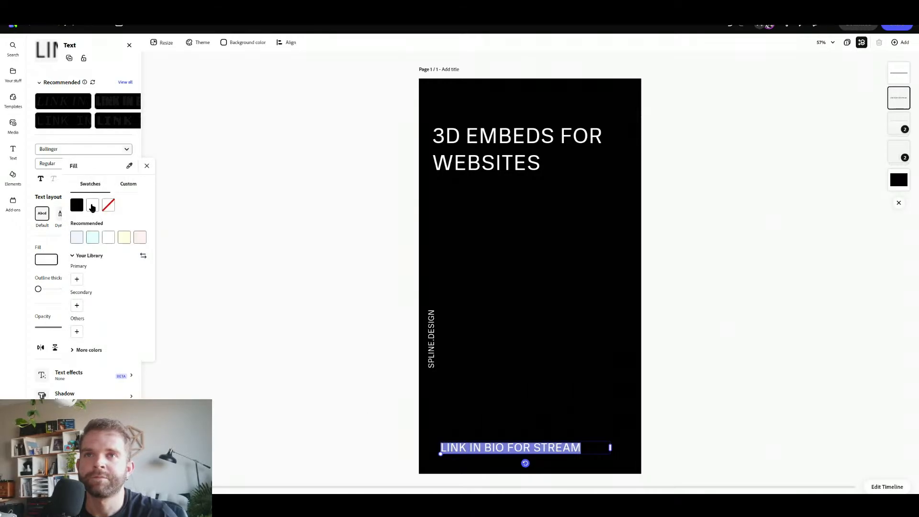
left_click(144, 168)
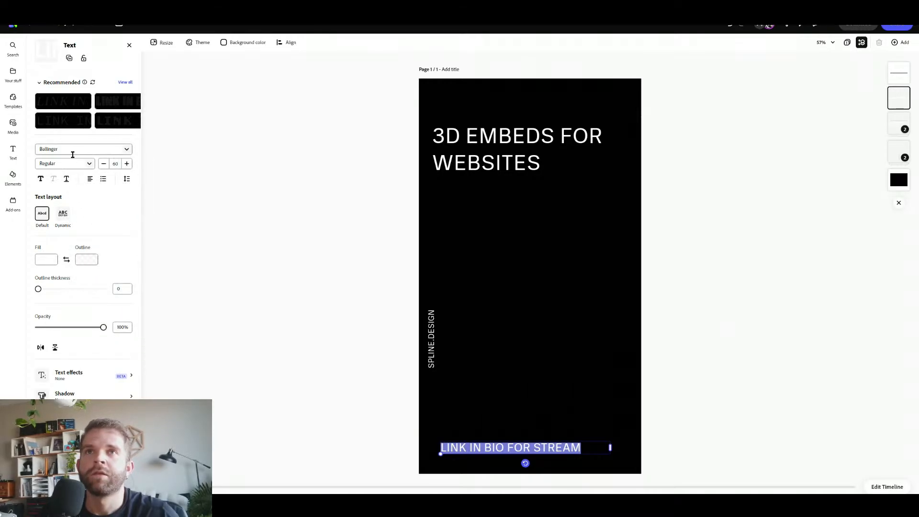
Set the bottom caption "LINK IN BIO FOR STREAM" to the Roboto Condensed font in bold.
left_click(127, 150)
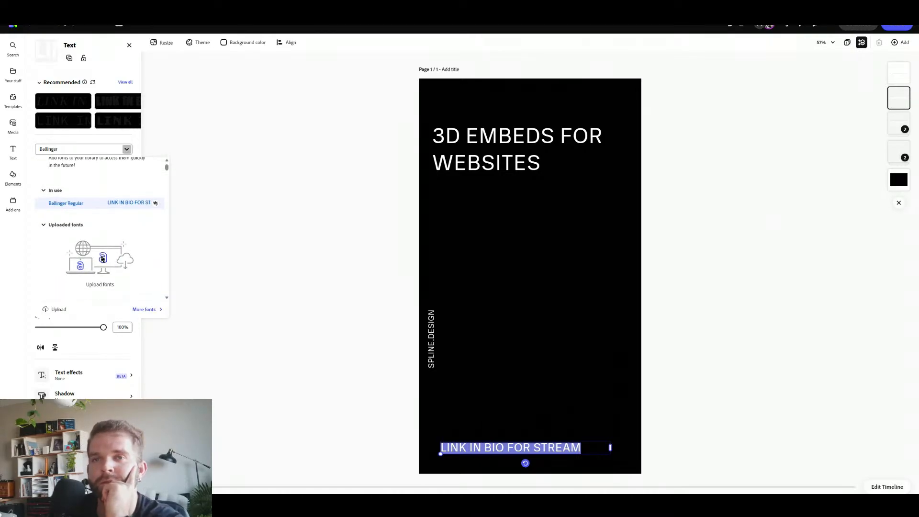
scroll(102, 259, "down", 5)
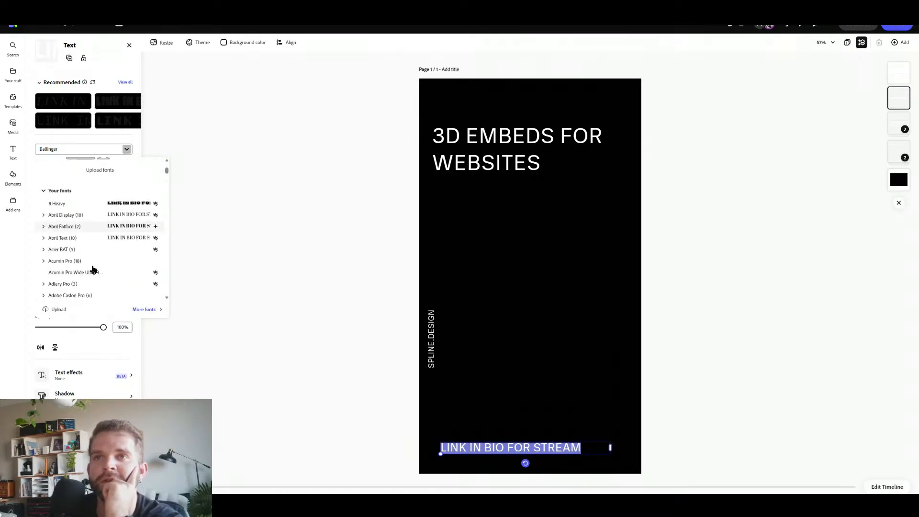
scroll(89, 276, "down", 10)
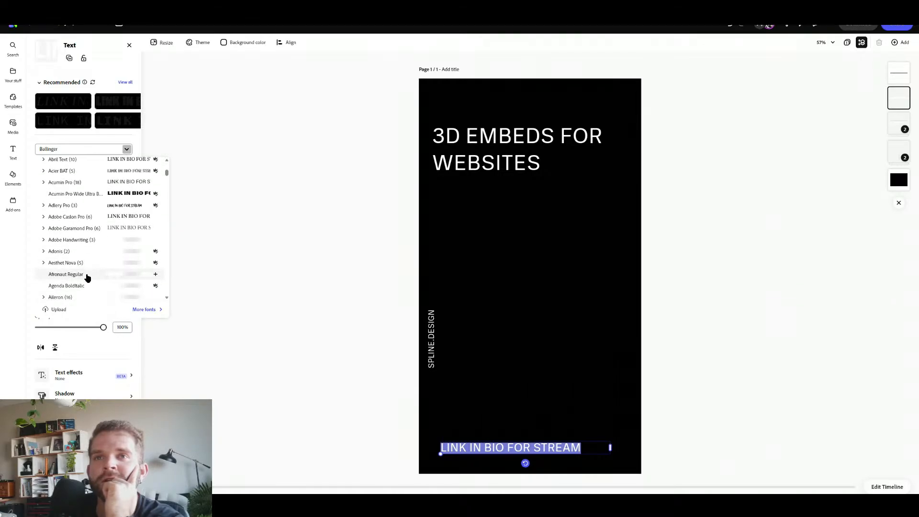
scroll(90, 278, "down", 15)
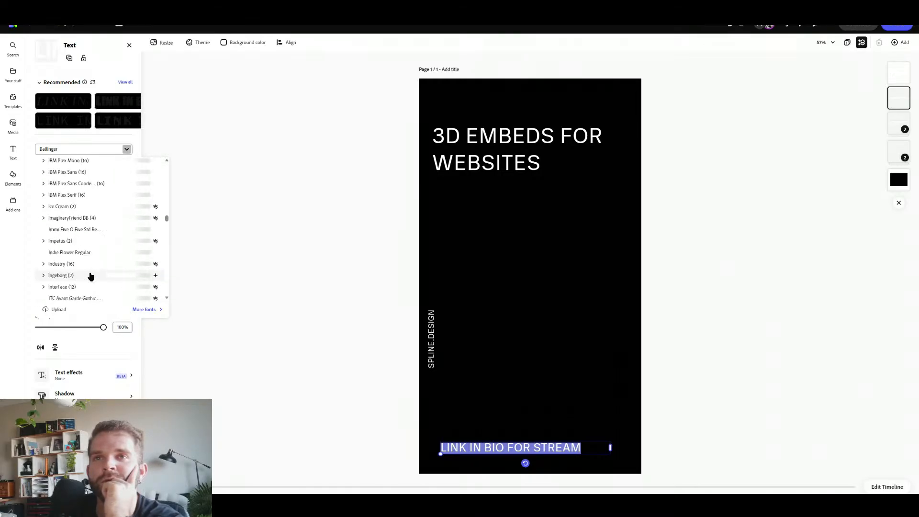
scroll(91, 276, "down", 12)
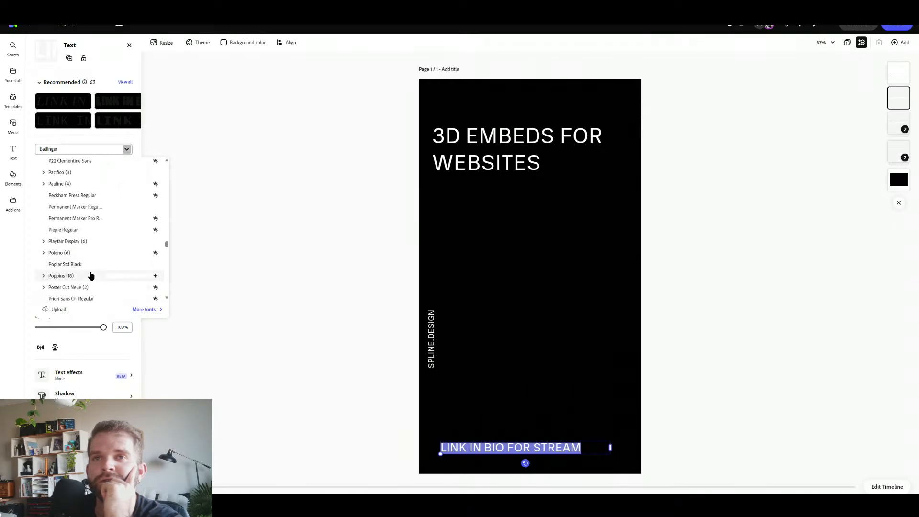
scroll(90, 276, "down", 8)
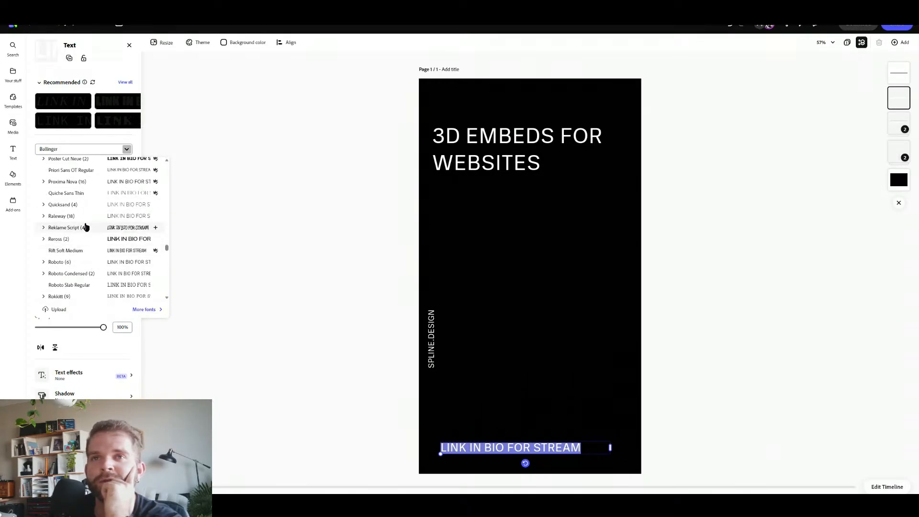
left_click(72, 272)
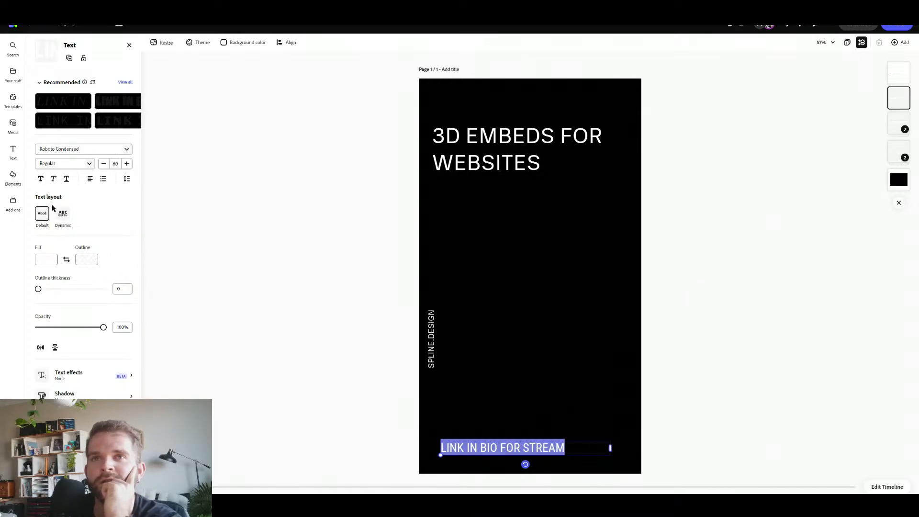
left_click(42, 179)
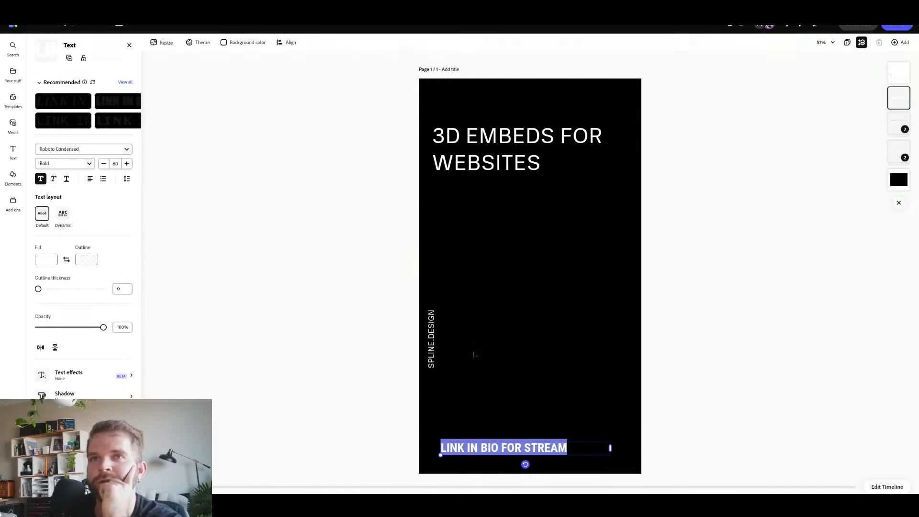
Reduce the "LINK IN BIO FOR STREAM" caption's font size to 57 and move it up beside the vertical "SPLINE.DESIGN" text.
left_click(104, 164)
left_click(104, 163)
left_click(104, 164)
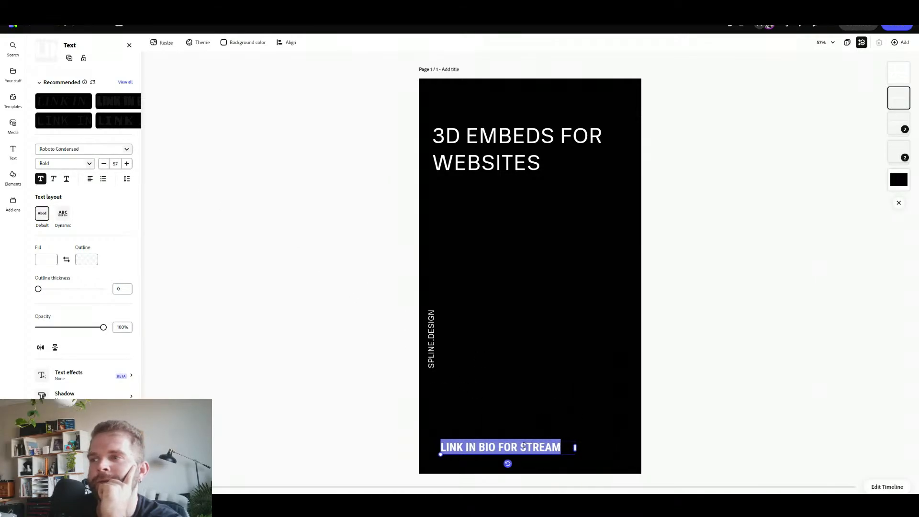
left_click_drag(468, 429, 486, 333)
left_click(287, 286)
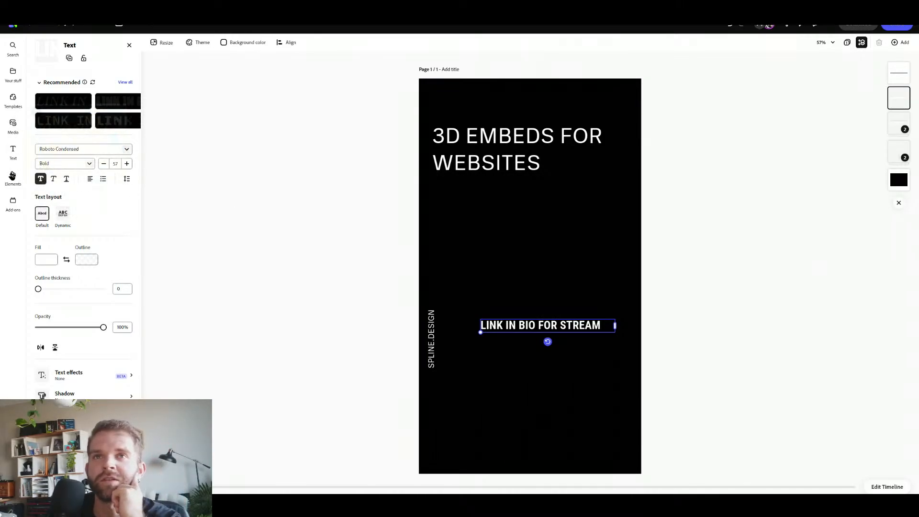
Browse the brush, template and photo collections for an element to use with the caption.
left_click(12, 177)
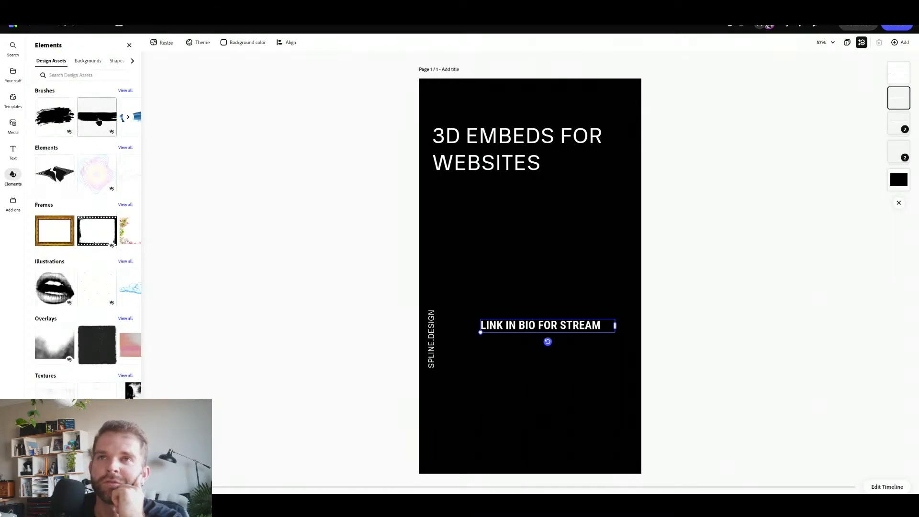
left_click(125, 91)
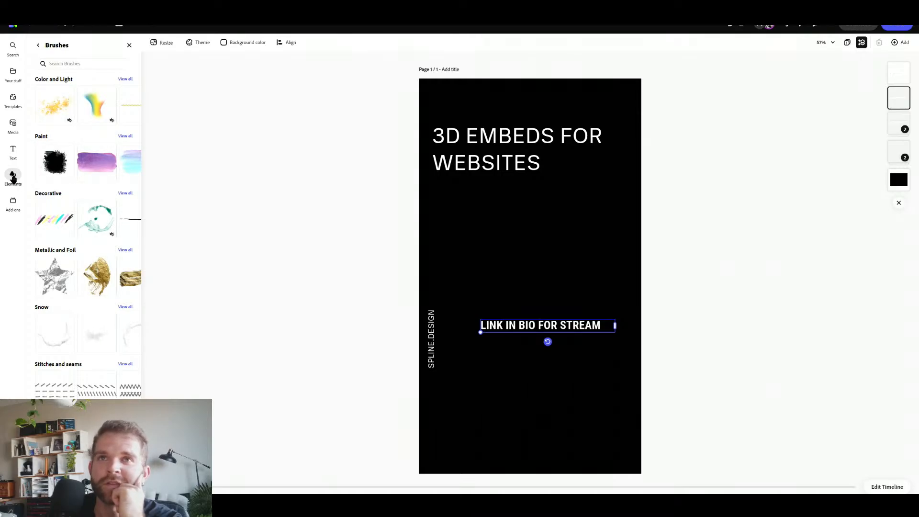
left_click(12, 124)
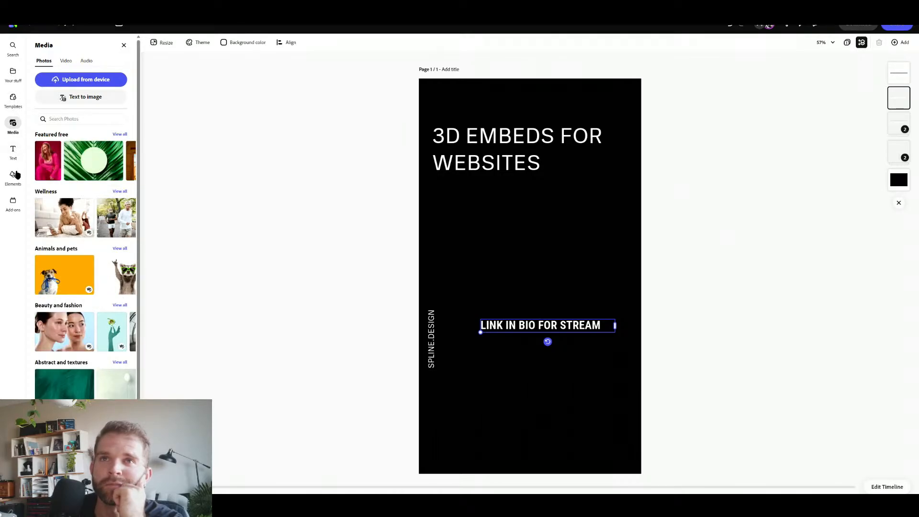
left_click(11, 186)
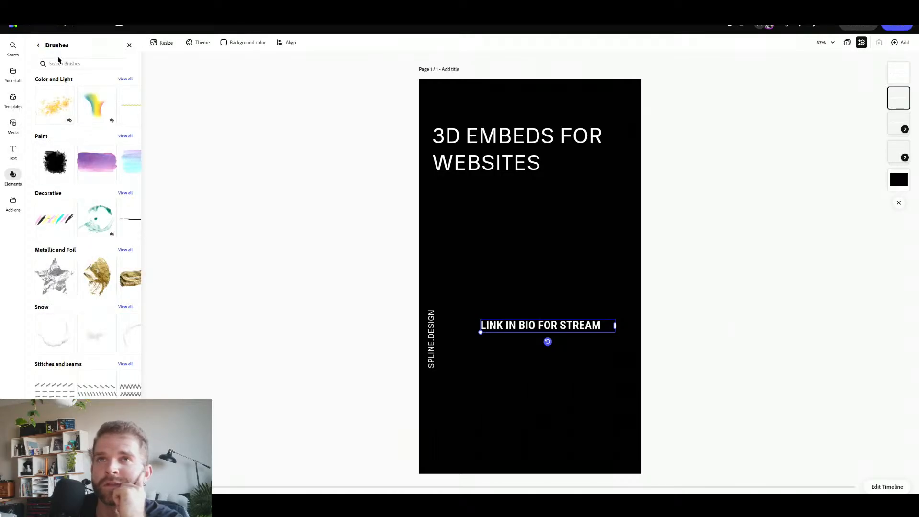
left_click(12, 143)
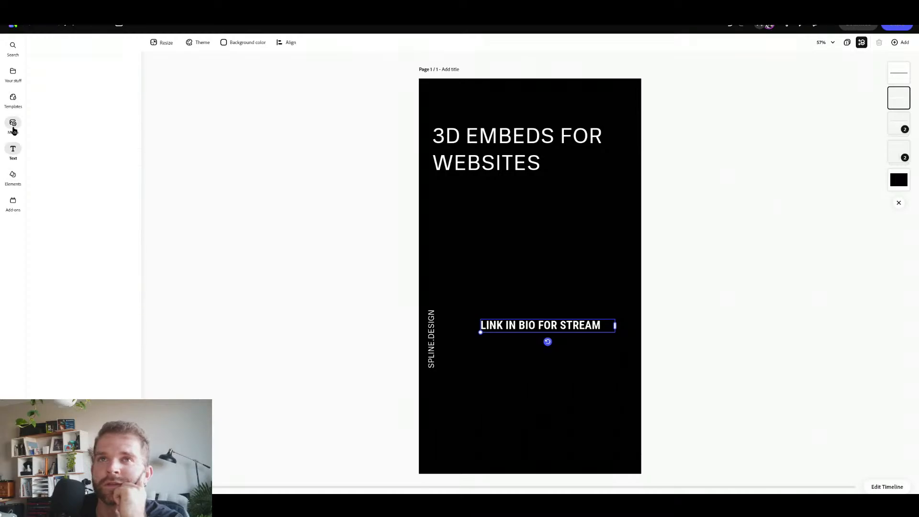
left_click(13, 125)
left_click(14, 100)
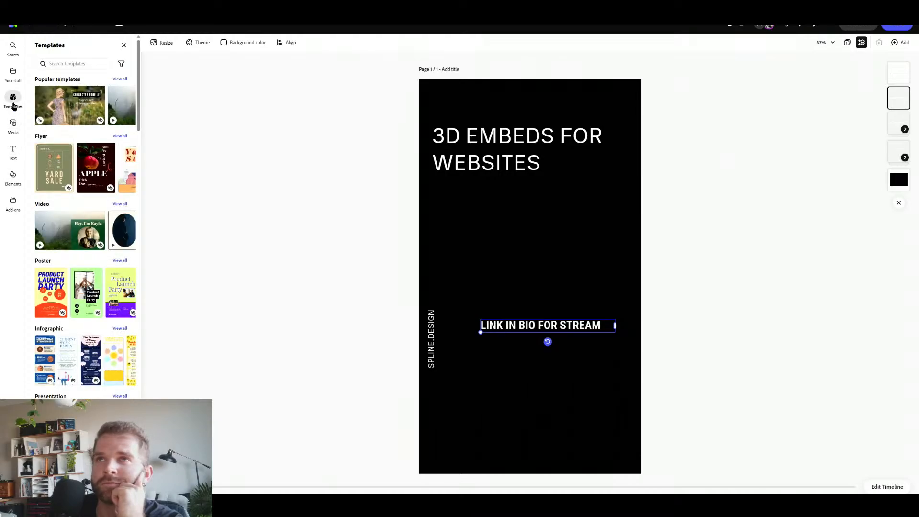
left_click(15, 125)
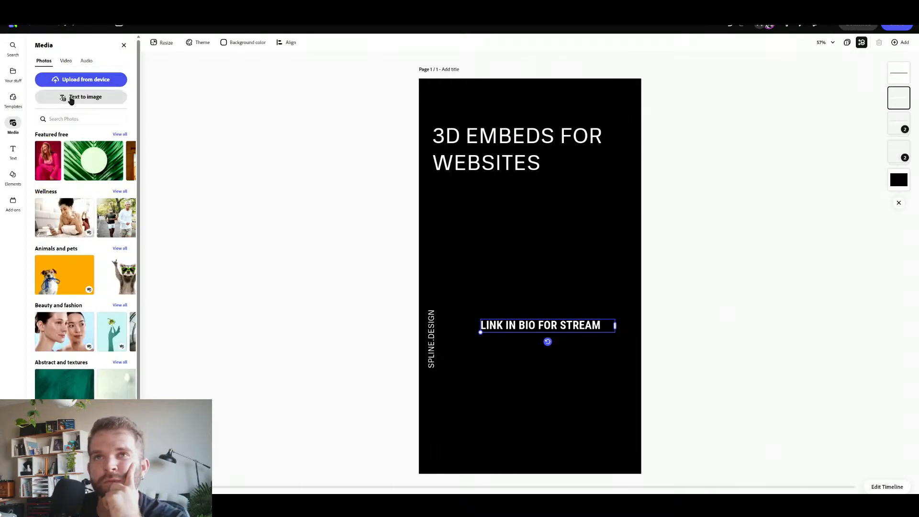
scroll(82, 241, "down", 2)
scroll(83, 246, "up", 2)
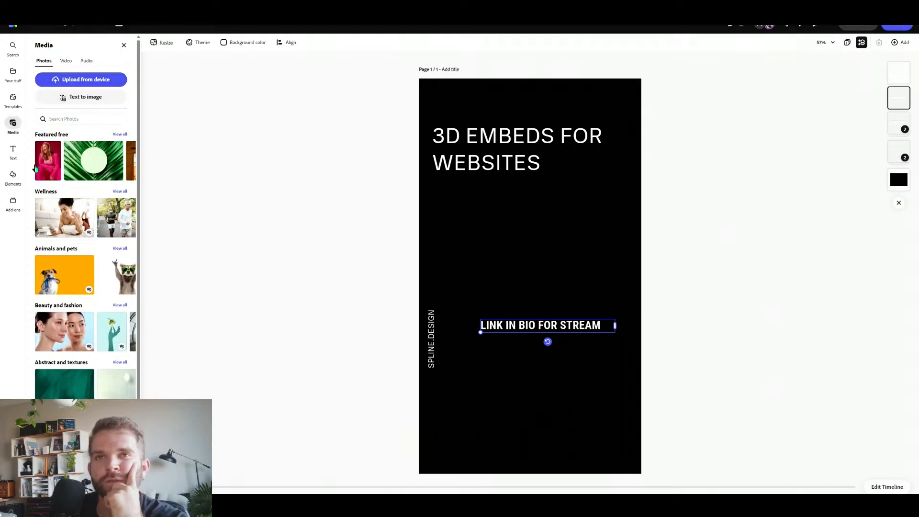
Search all assets for "BOX".
left_click(20, 56)
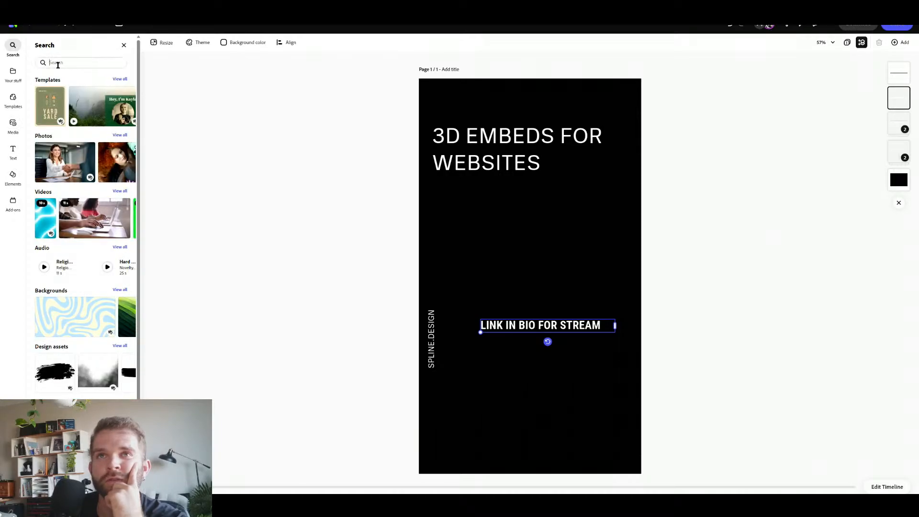
left_click(57, 63)
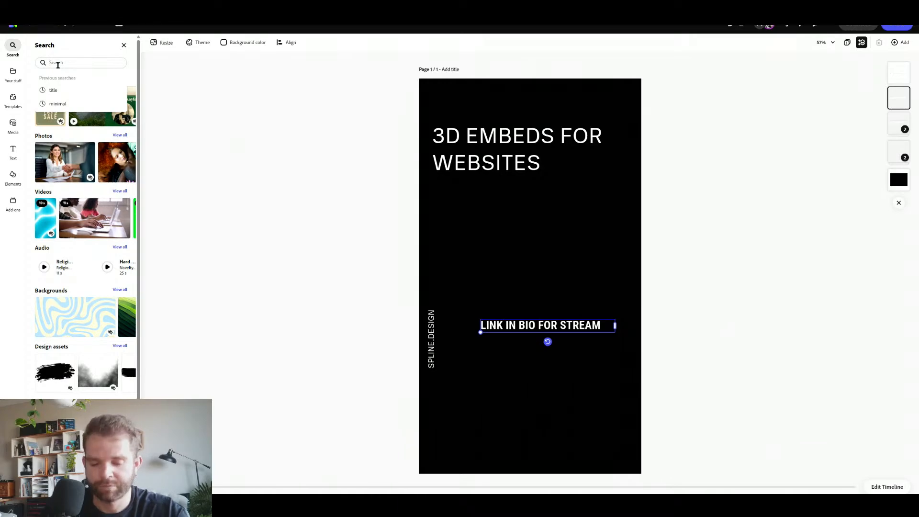
type("Bo")
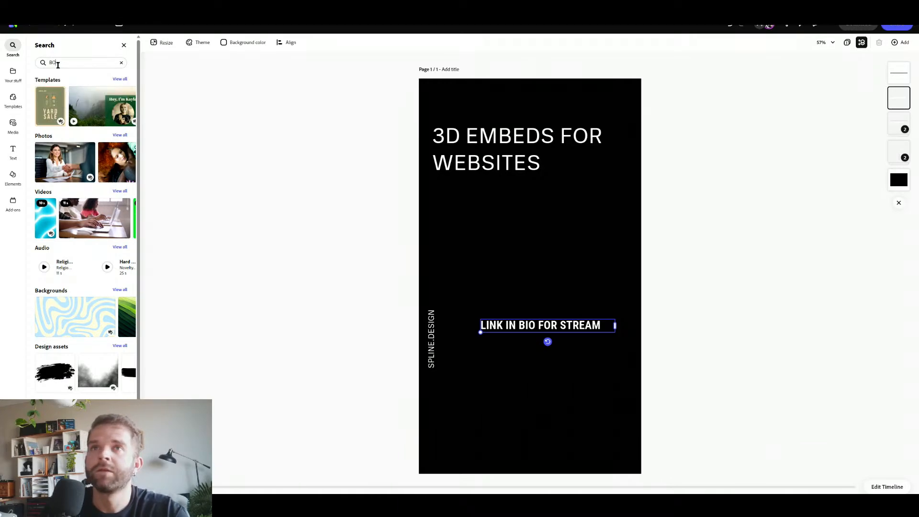
type("X")
key("Return")
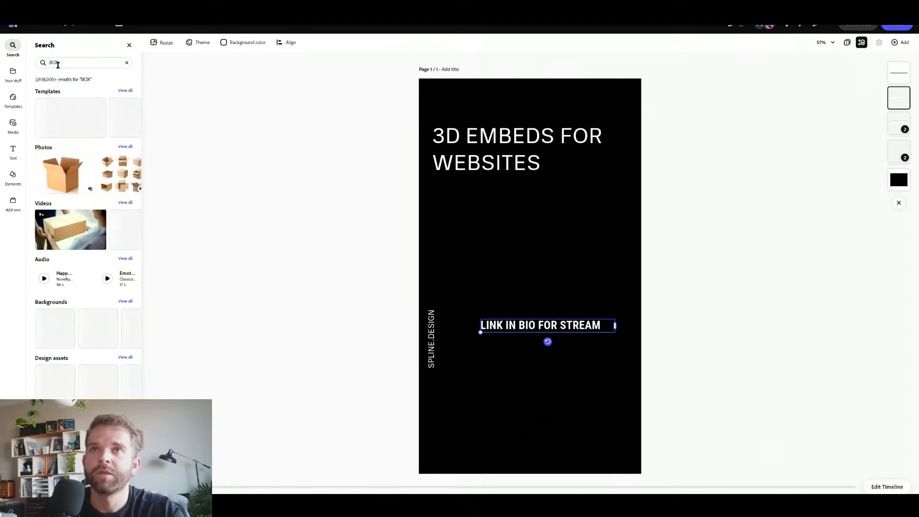
Search all assets for "RECTANGLE" and list all matching icons.
double_click(58, 63)
type("RECTANGLE")
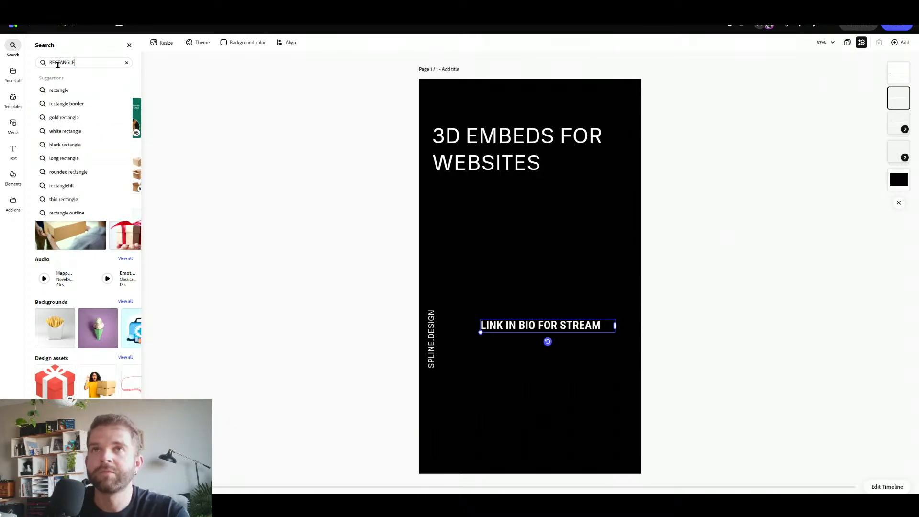
key("Return")
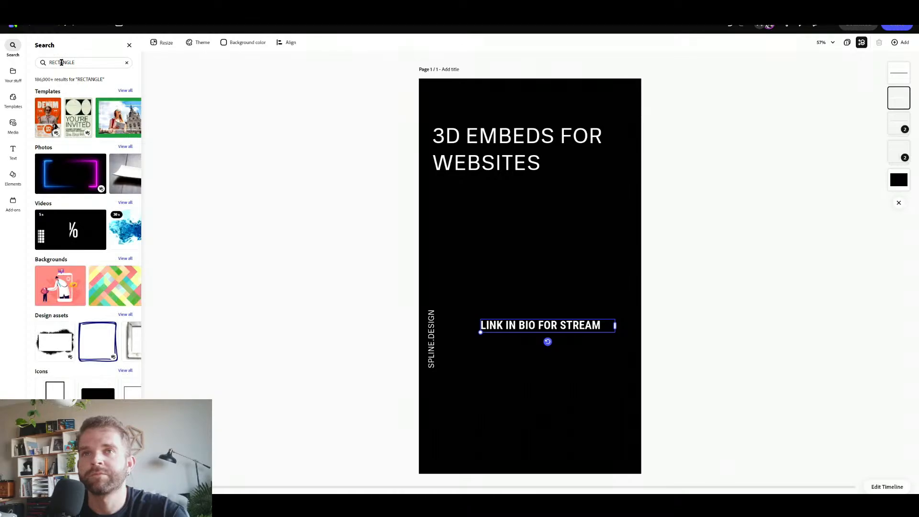
double_click(61, 62)
left_click(126, 371)
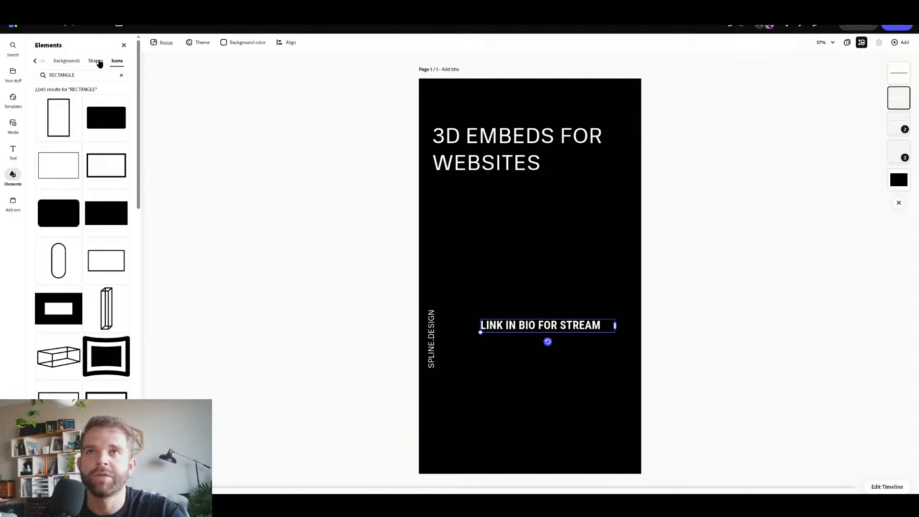
Add the solid rectangle icon over the caption area and move its layer below the texts, directly above the background video.
left_click(102, 208)
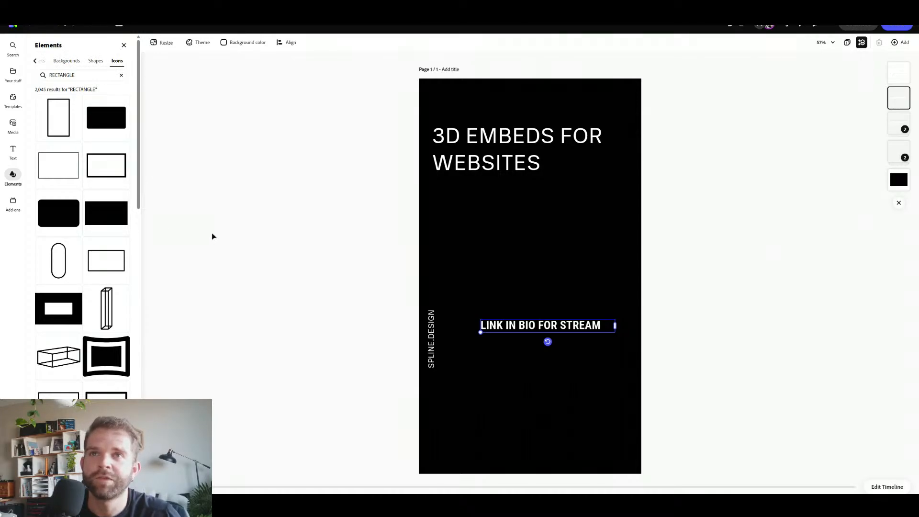
left_click_drag(108, 213, 669, 345)
left_click(552, 285)
left_click_drag(616, 310, 573, 340)
left_click_drag(904, 99, 899, 206)
left_click(900, 231)
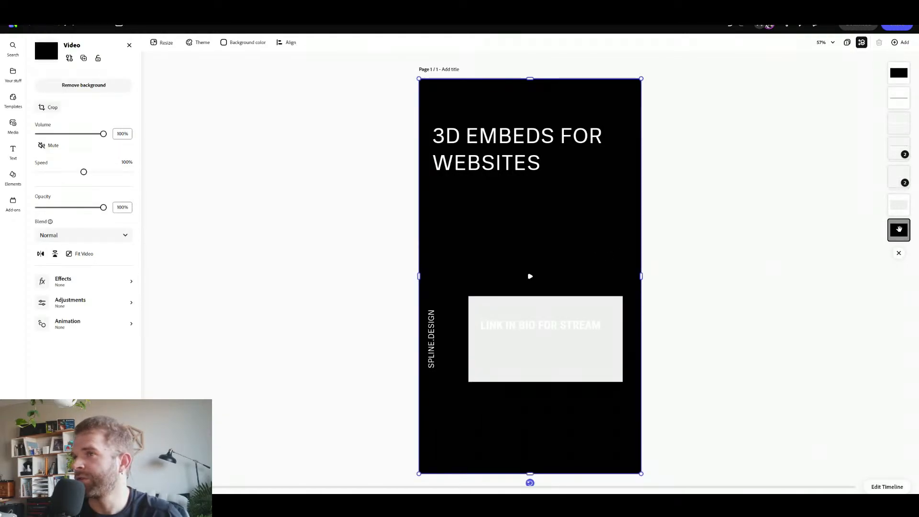
Move the light rectangle down so the caption sits near its upper edge, and select the caption.
left_click(530, 353)
left_click_drag(529, 353, 530, 374)
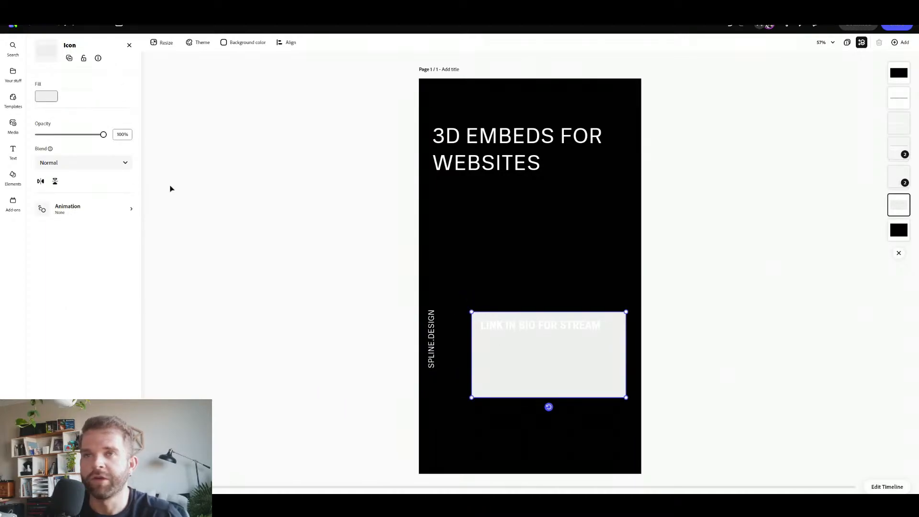
left_click(508, 322)
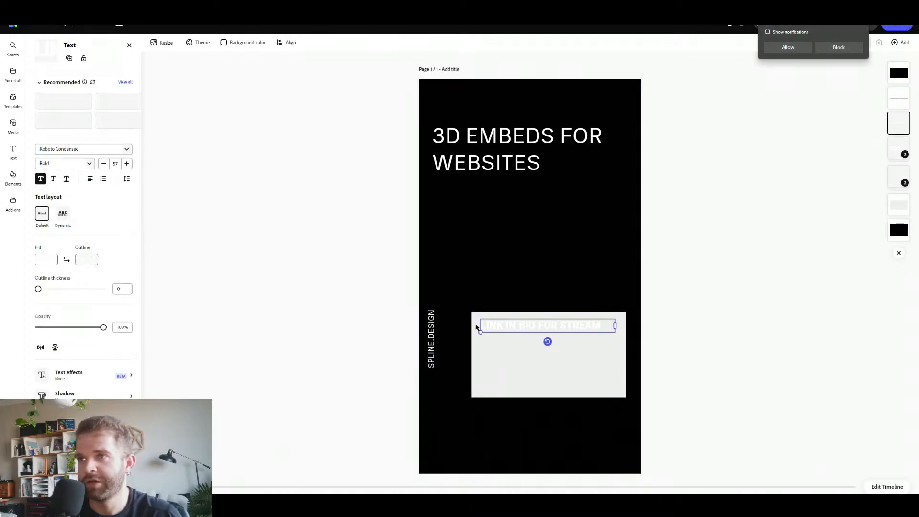
left_click(432, 331)
left_click(512, 328)
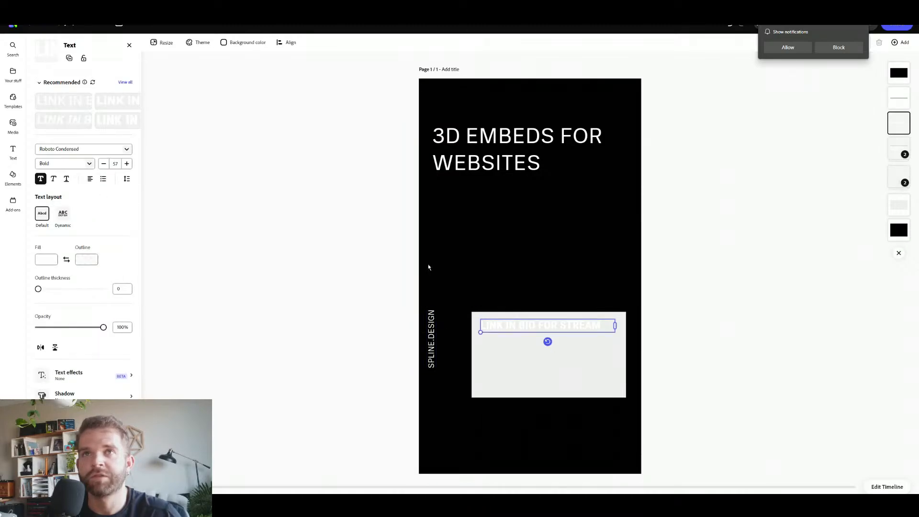
Search the text templates for "PARAGRAPH" and add the Black Minimal Blogger Summary template to the page above the light rectangle.
left_click(13, 150)
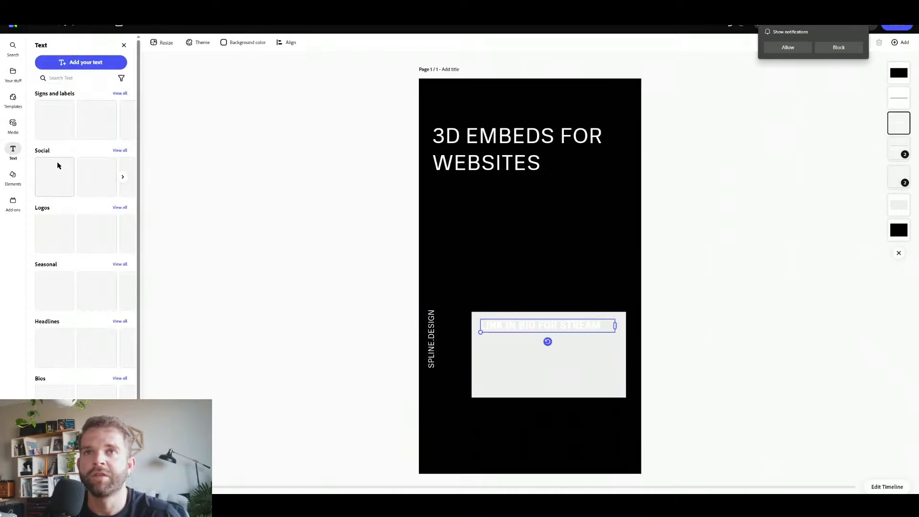
left_click(68, 79)
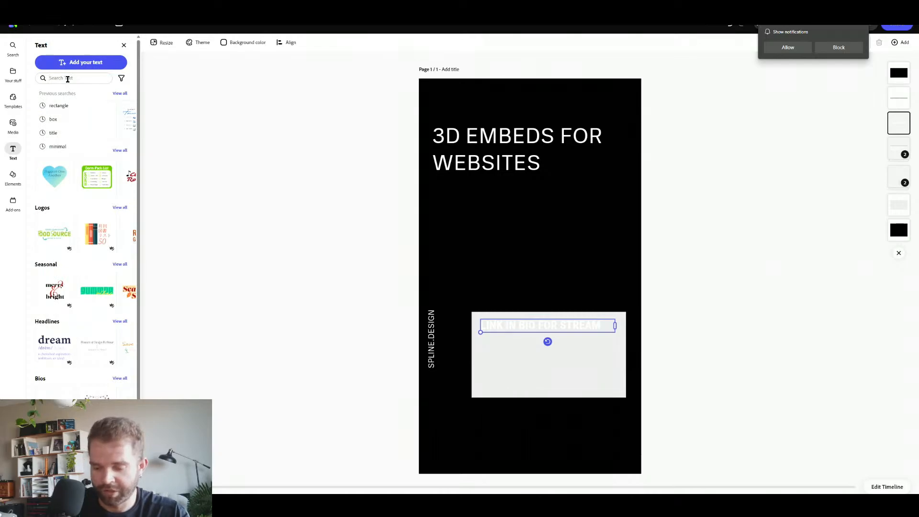
type("PARAGRAPH")
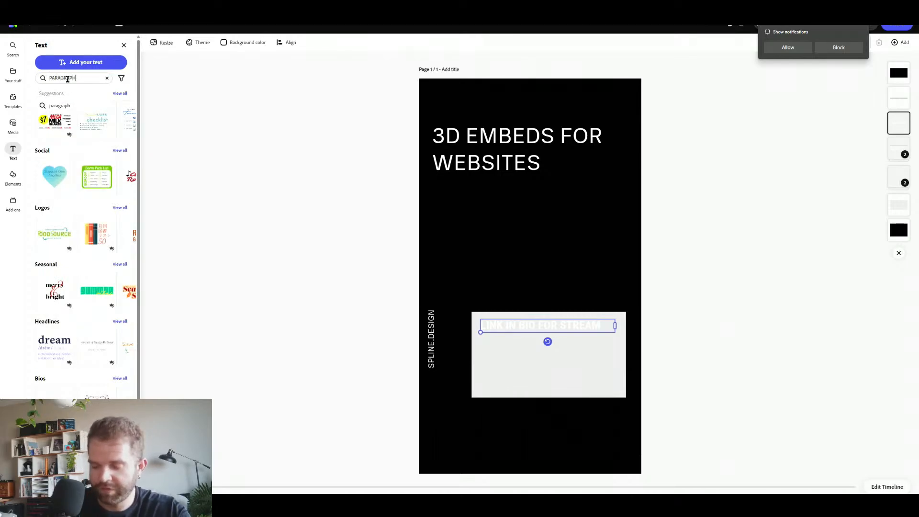
key("Return")
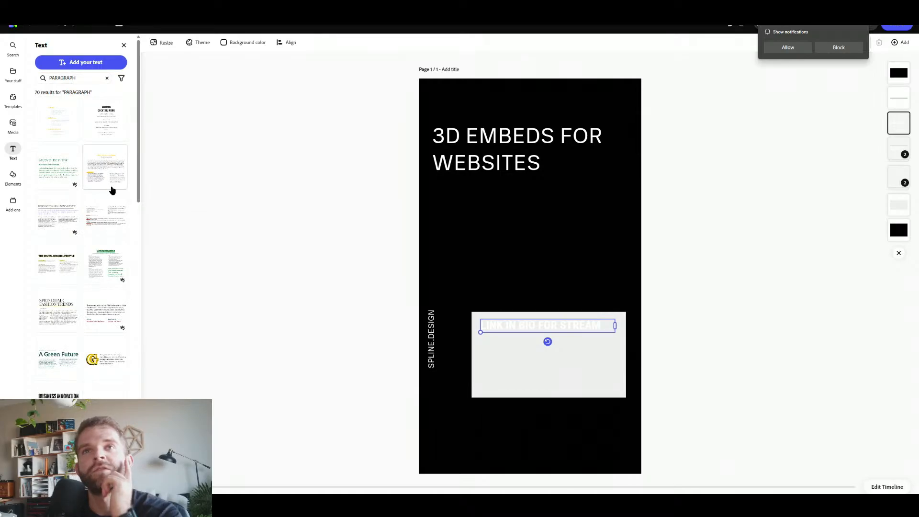
scroll(106, 207, "down", 1)
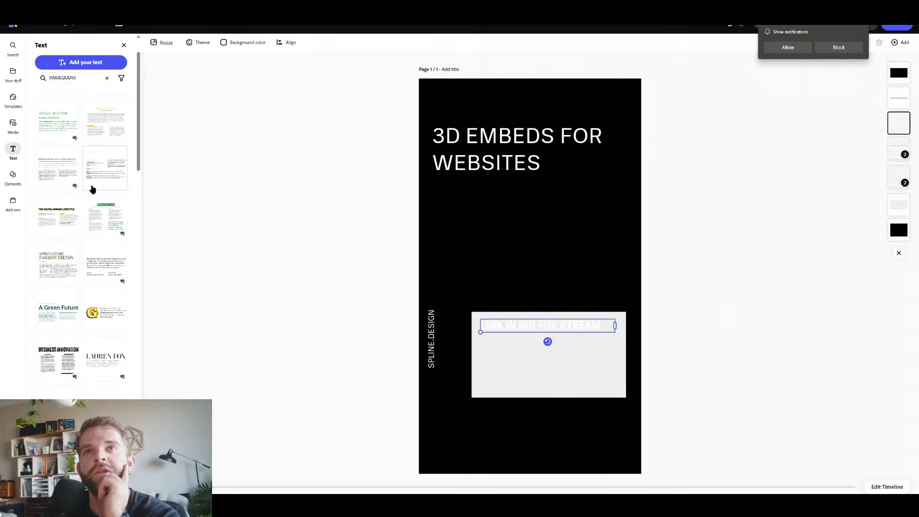
scroll(91, 188, "down", 3)
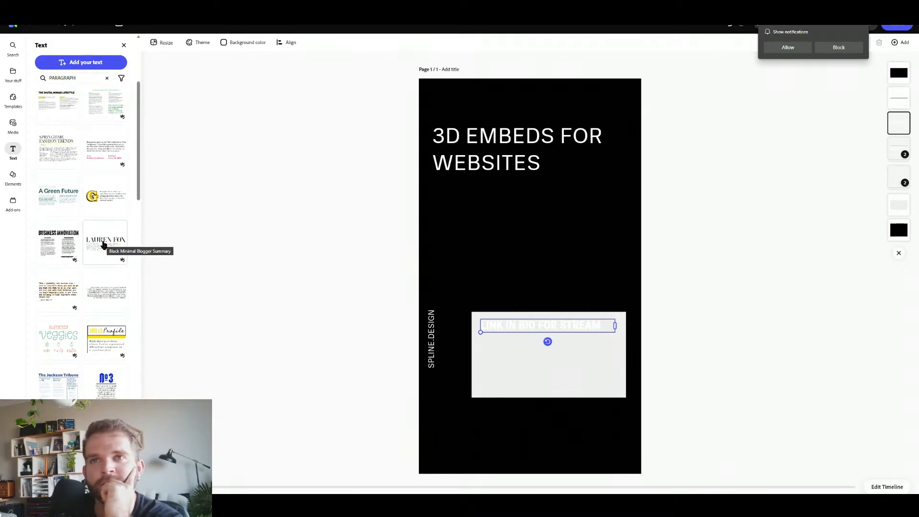
left_click_drag(103, 245, 517, 273)
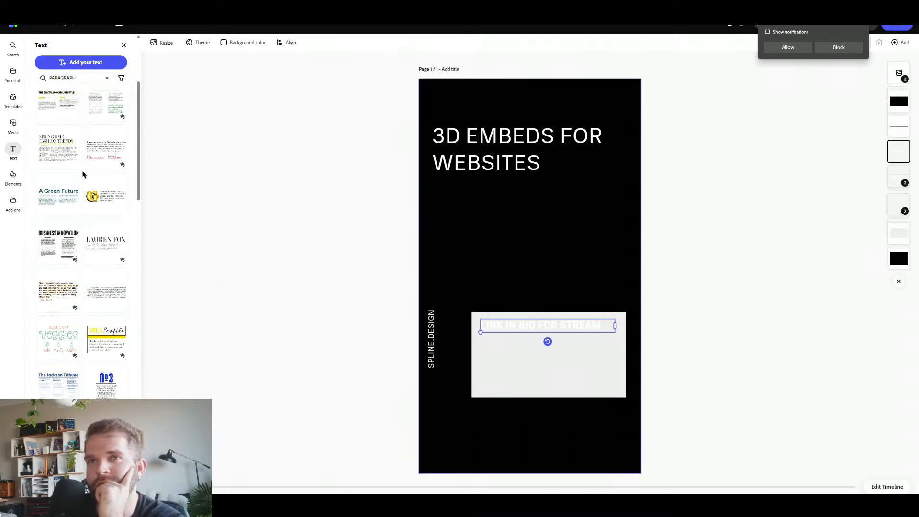
left_click(497, 251)
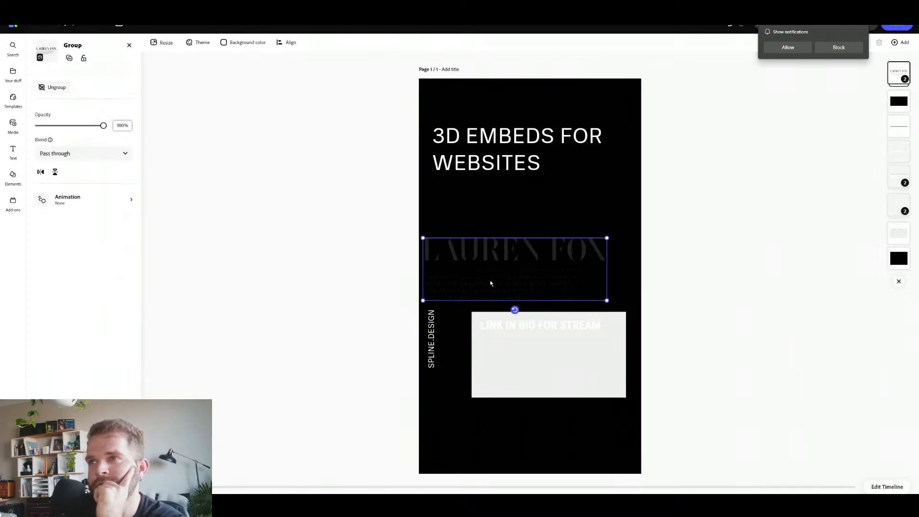
Delete the white caption on the light rectangle and move the new text group there, scaled down to fit within its width.
left_click(498, 330)
key("Delete")
left_click_drag(458, 271, 518, 369)
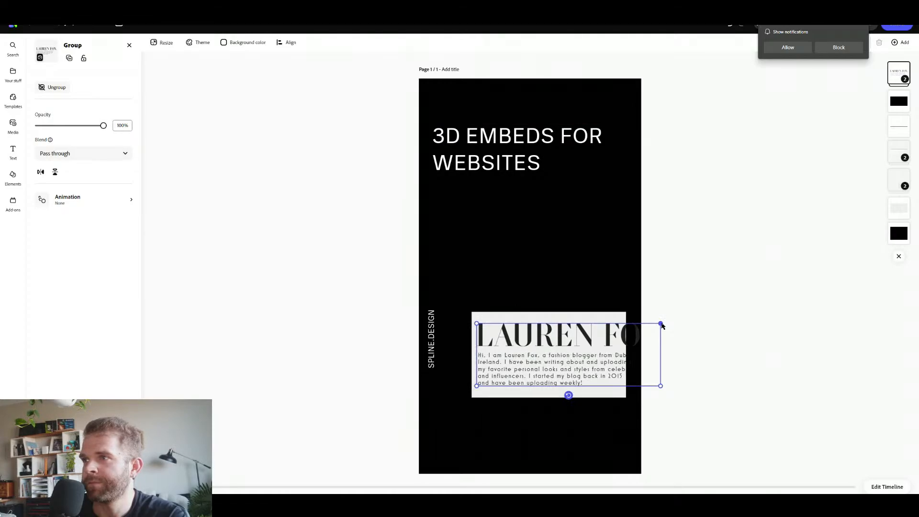
left_click_drag(661, 324, 594, 338)
Set the text group's heading to the Roboto Condensed font and make it bold.
double_click(566, 340)
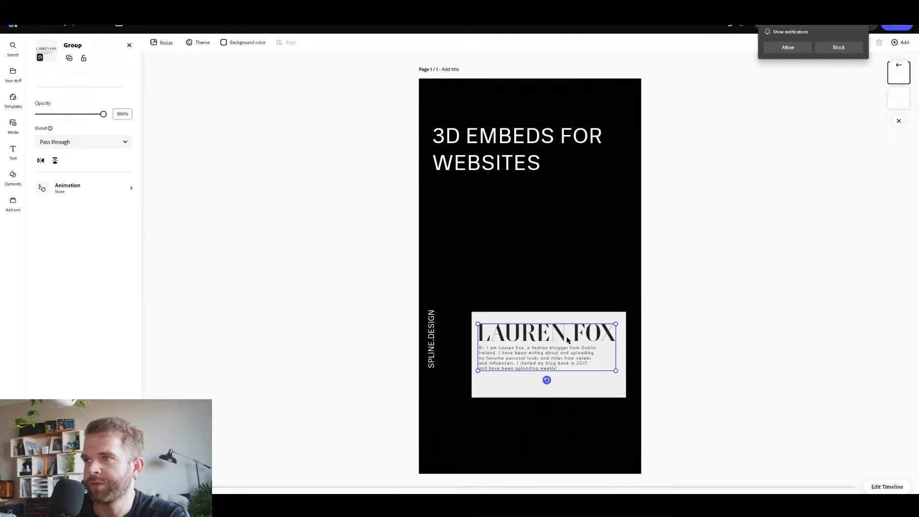
double_click(555, 340)
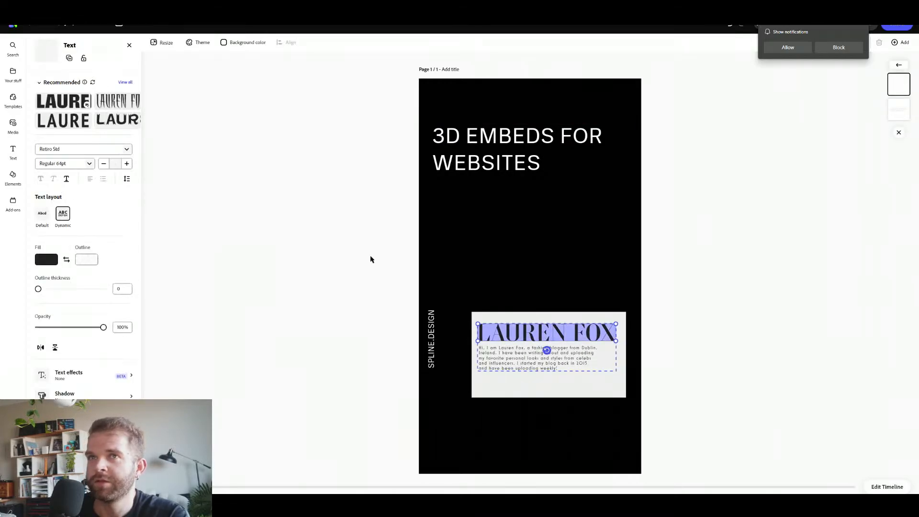
left_click(115, 146)
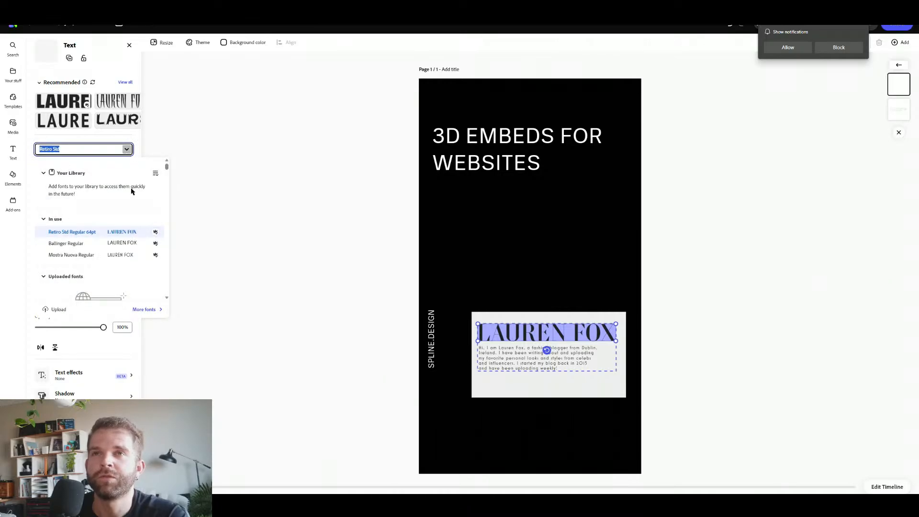
scroll(122, 235, "down", 10)
scroll(126, 234, "down", 15)
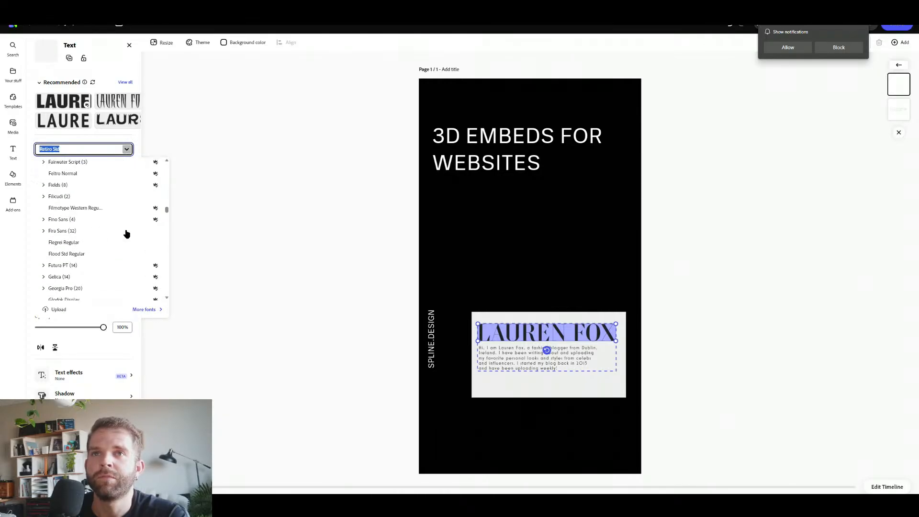
scroll(125, 234, "down", 10)
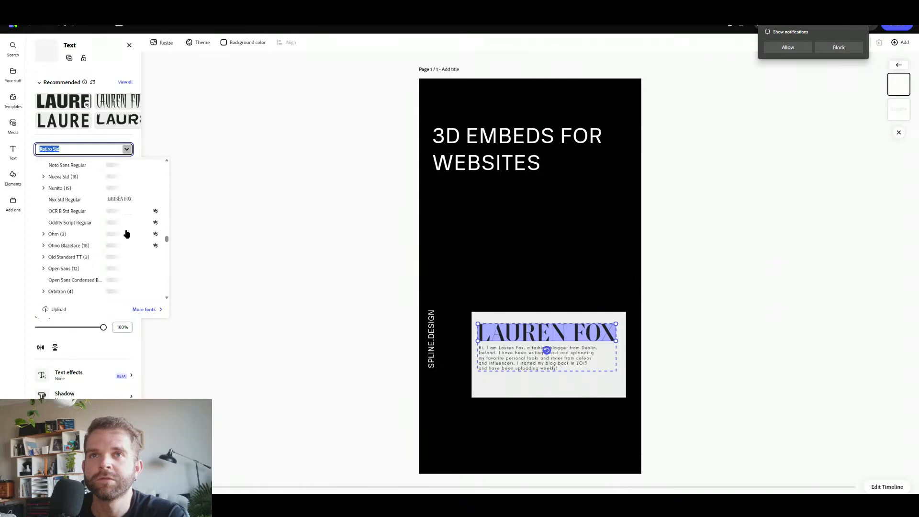
scroll(102, 242, "down", 10)
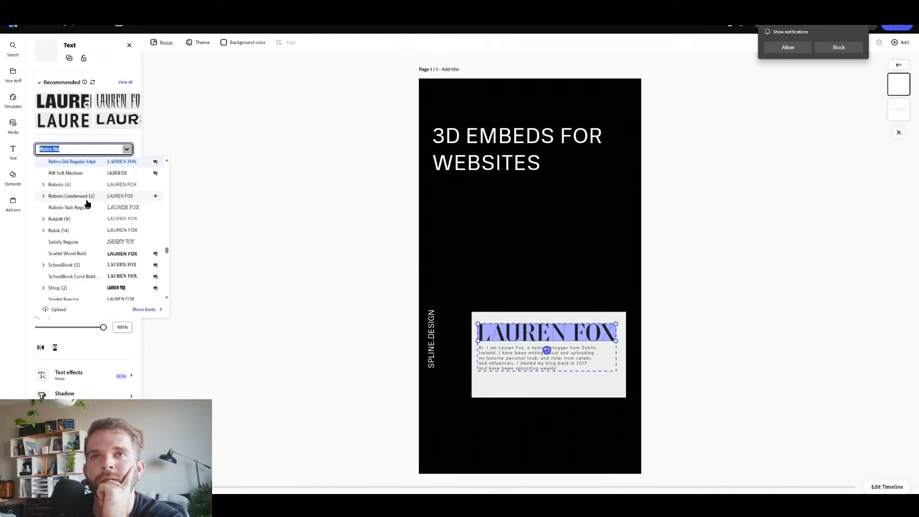
left_click(88, 197)
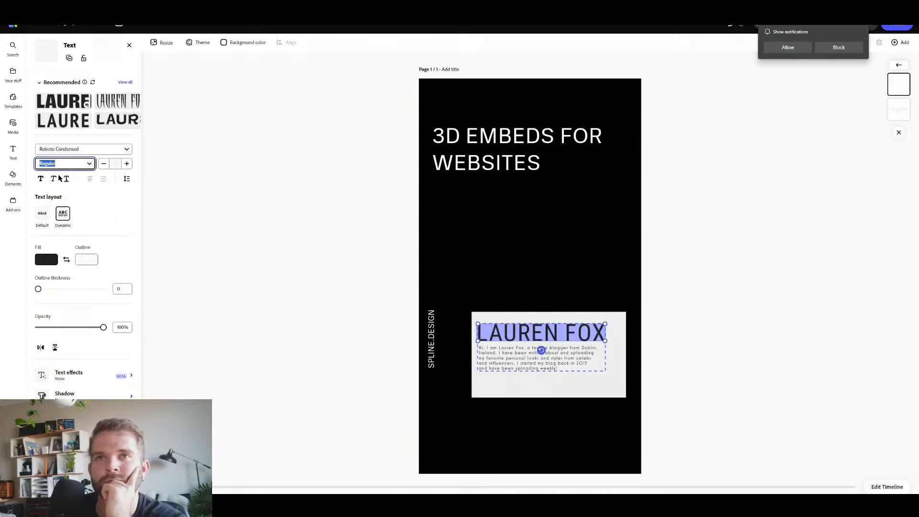
left_click(41, 180)
Change the font of the whole paragraph below the heading to Montserrat.
left_click(506, 353)
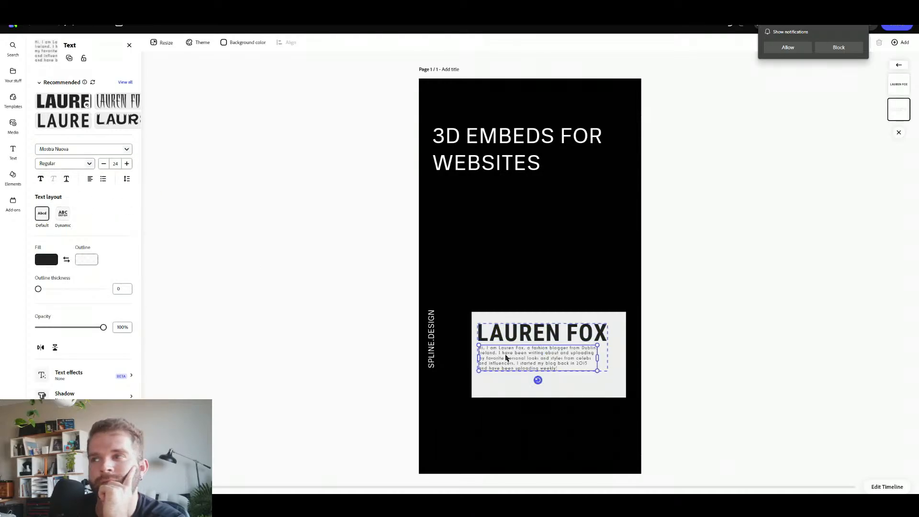
double_click(545, 357)
left_click(564, 369)
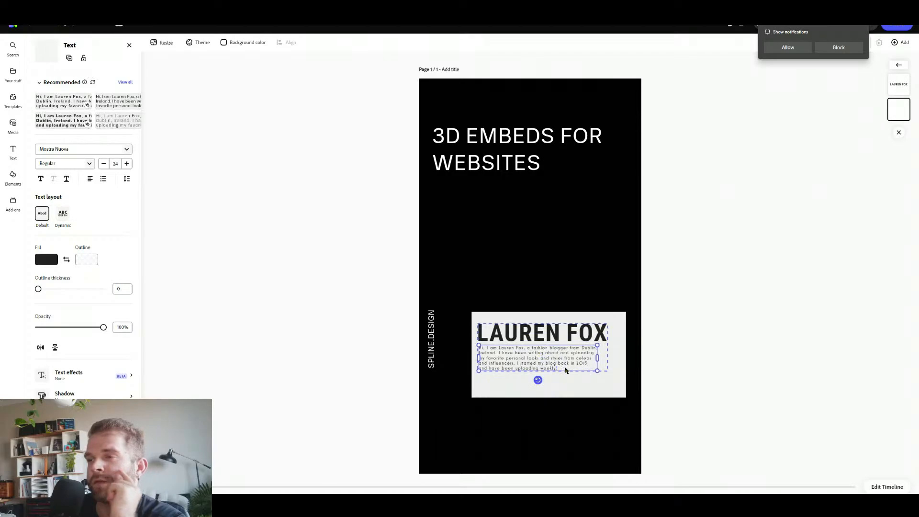
left_click_drag(565, 370, 461, 341)
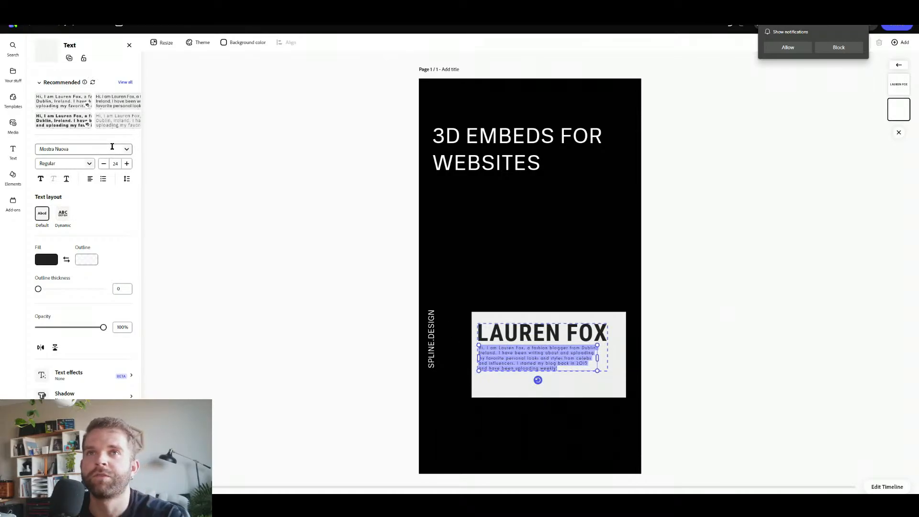
left_click(115, 149)
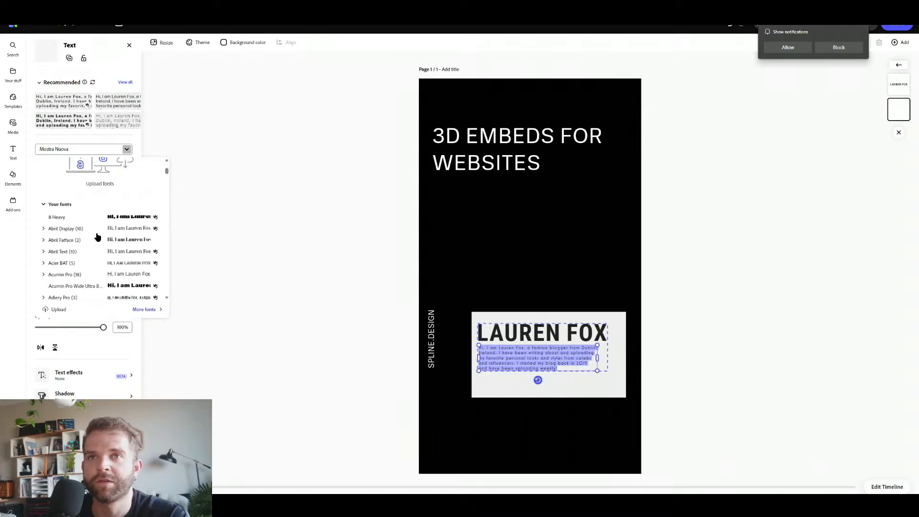
scroll(98, 235, "down", 10)
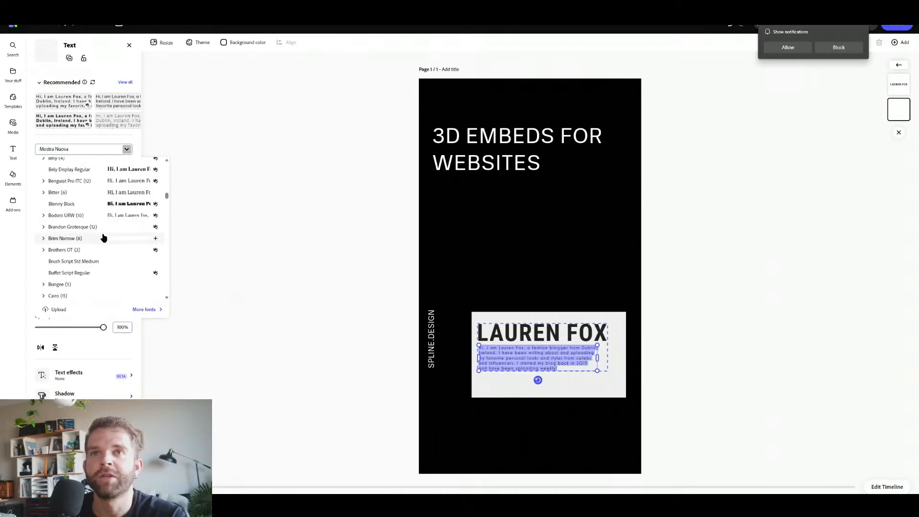
scroll(103, 237, "down", 10)
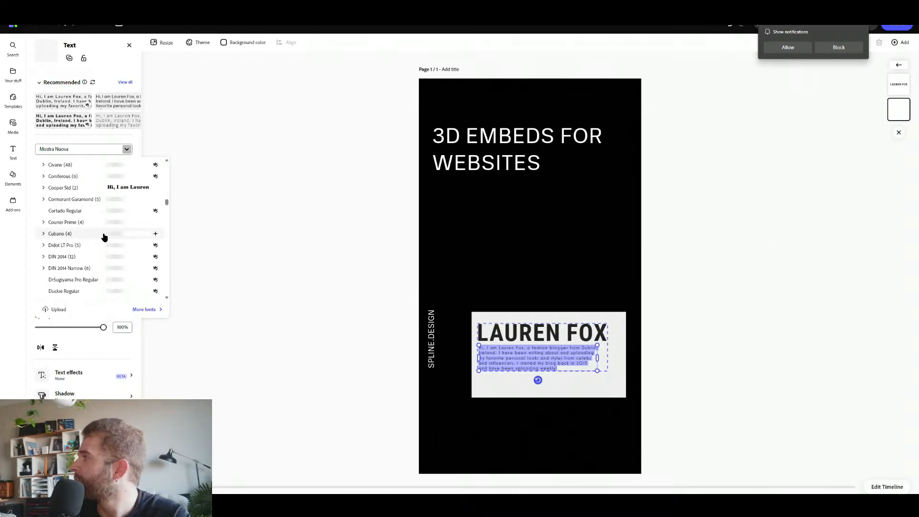
scroll(104, 237, "down", 10)
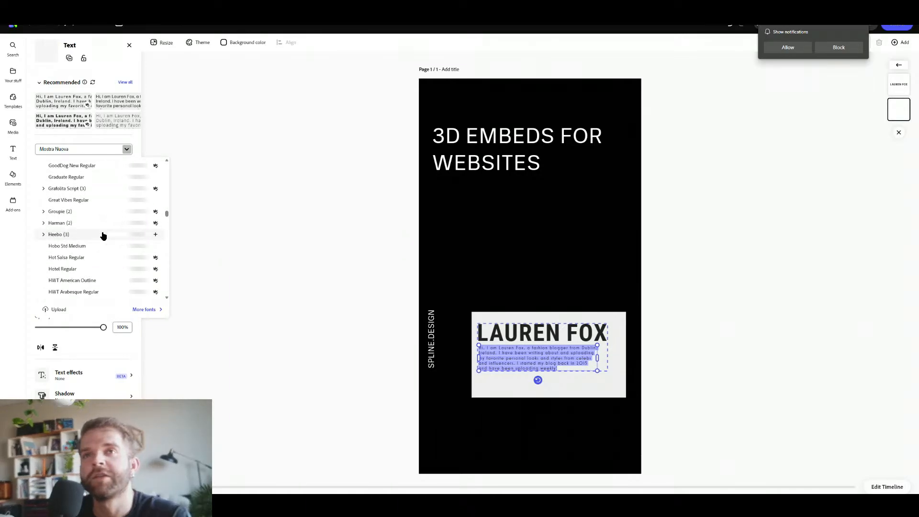
scroll(103, 236, "down", 10)
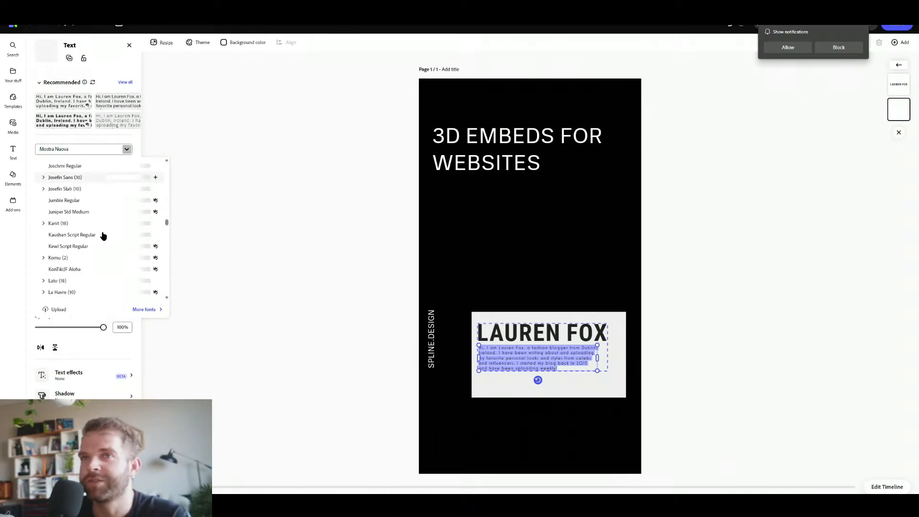
scroll(102, 236, "down", 5)
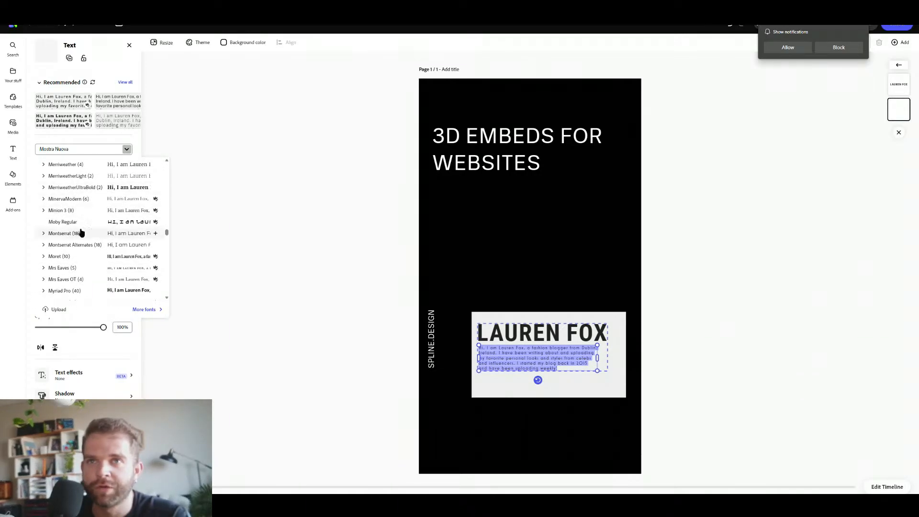
left_click(82, 232)
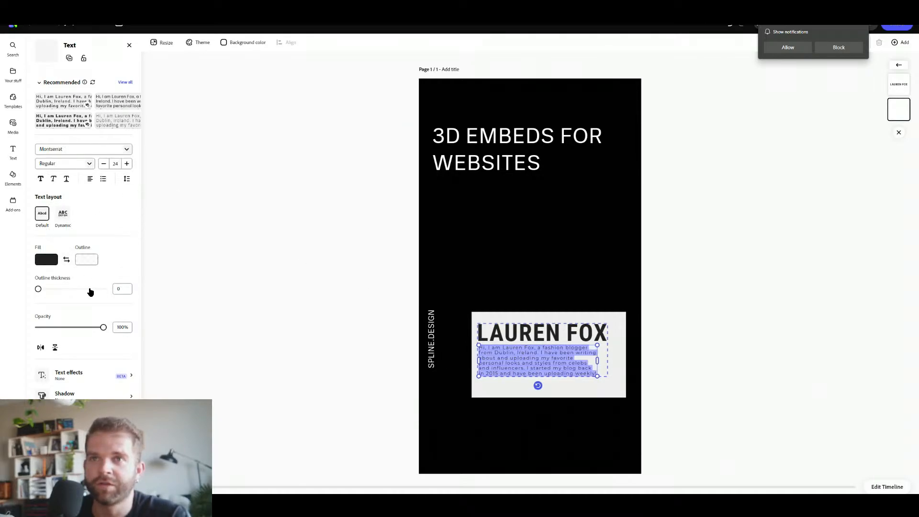
Increase the paragraph's font size to 43.
left_click(126, 164)
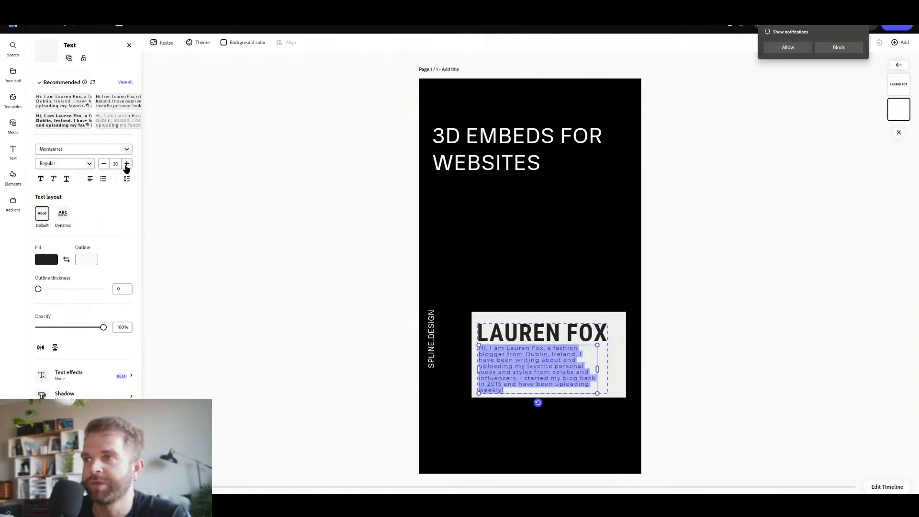
left_click(126, 164)
left_click(127, 164)
left_click(126, 163)
left_click(126, 164)
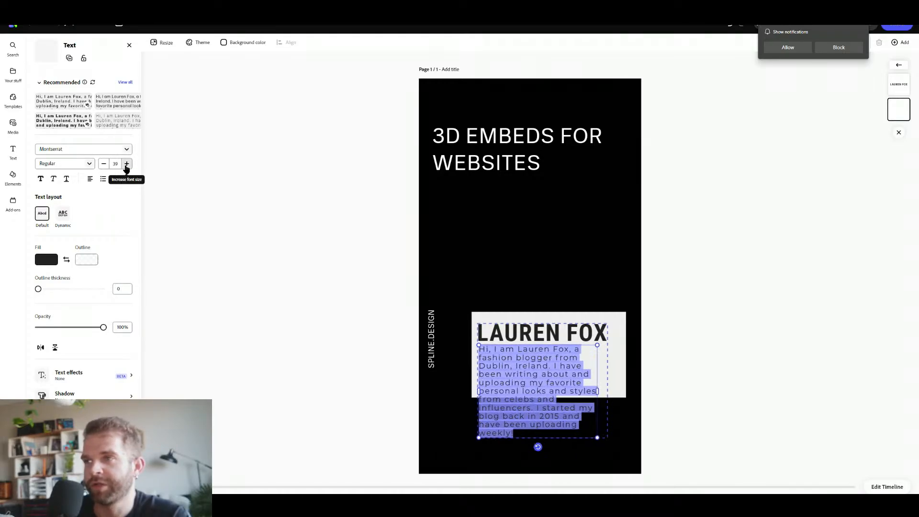
left_click(126, 164)
left_click(126, 164)
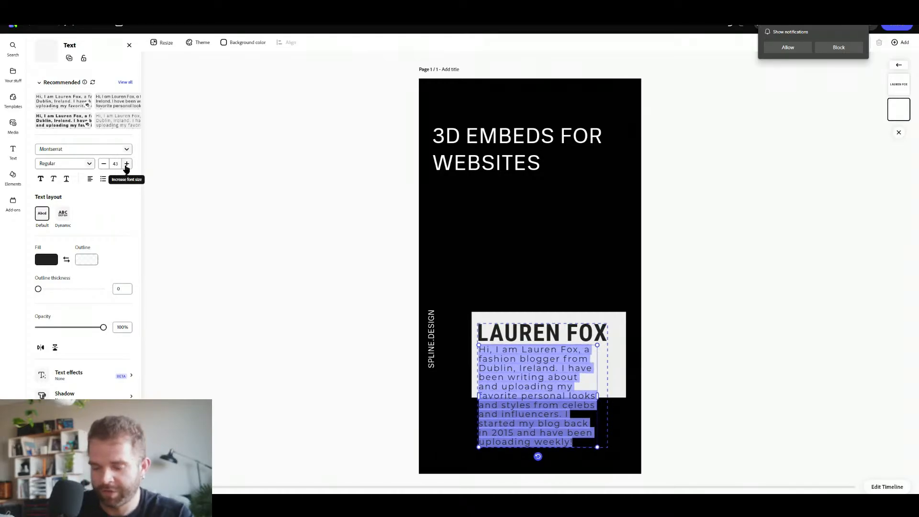
Replace the card's heading with "CONCEPT SHOE" in capitals.
left_click(528, 329)
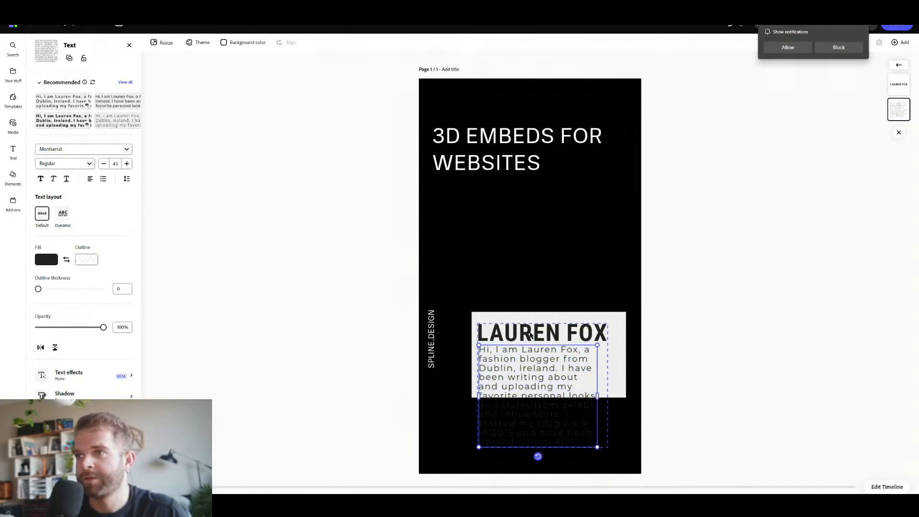
double_click(529, 333)
key("Caps_Lock")
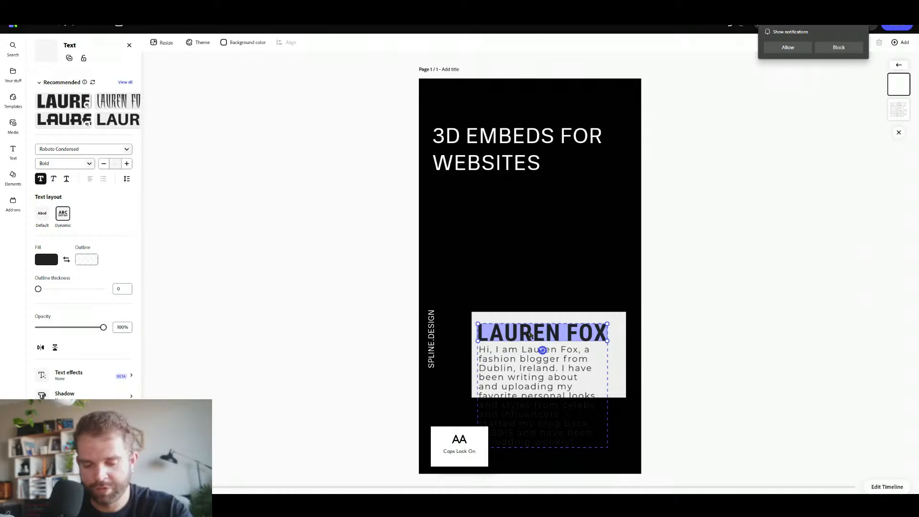
type("CONCEPT ")
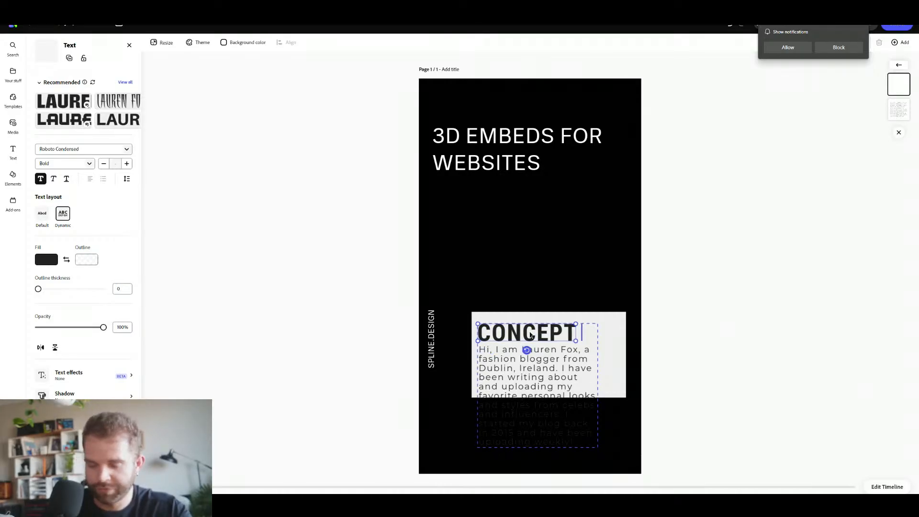
type("SHOE")
Replace the paragraph below the CONCEPT SHOE heading with "Animation done in blender, modeled from a mid idea.".
left_click(514, 367)
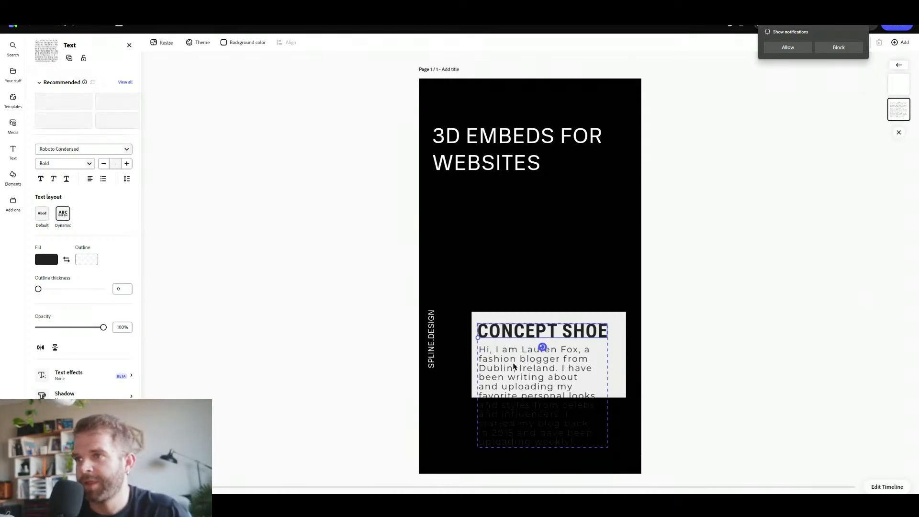
double_click(514, 368)
left_click(581, 426)
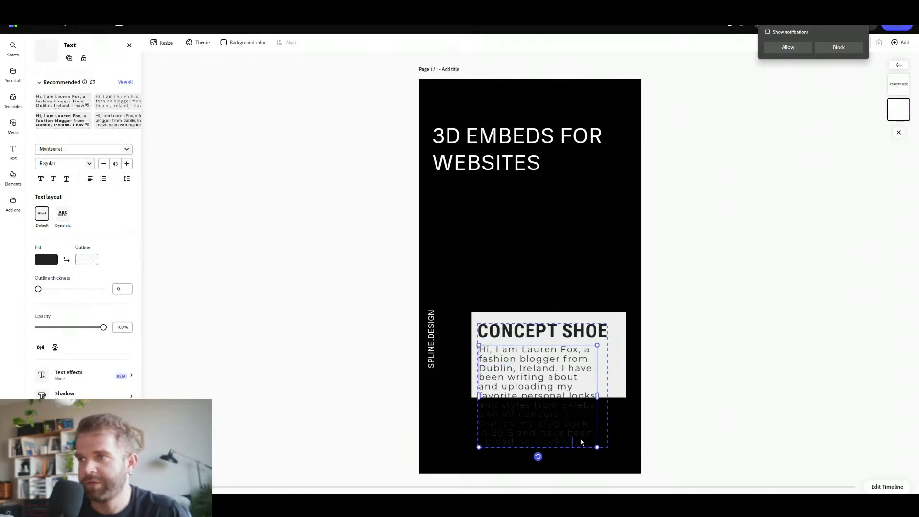
left_click_drag(581, 444, 477, 354)
type("A")
key("Caps_Lock")
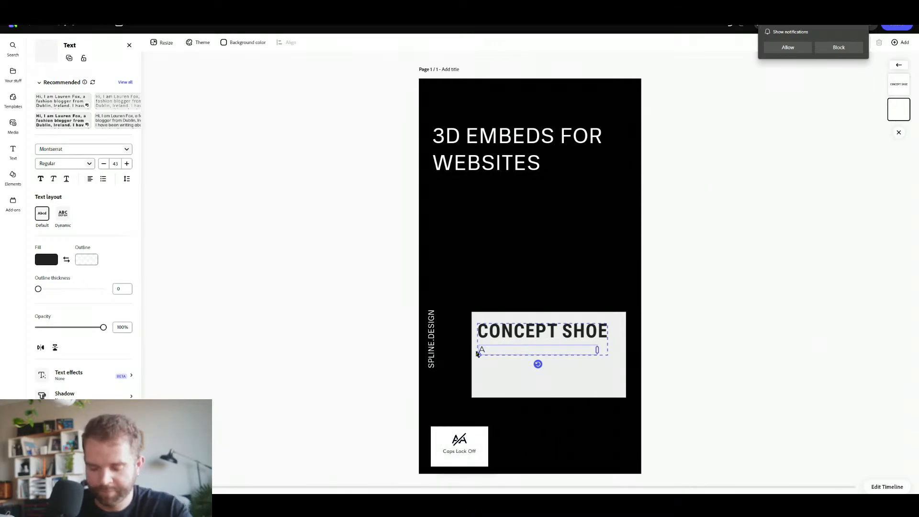
type("nimation")
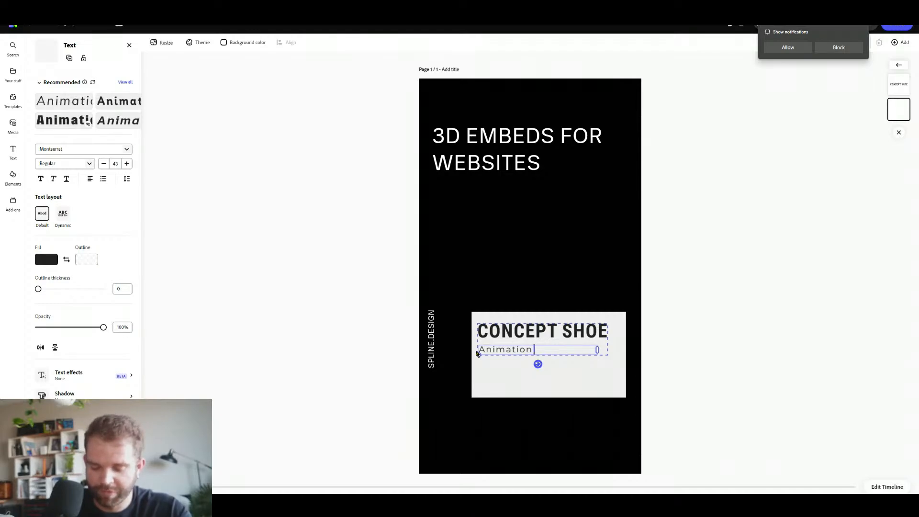
type("ende")
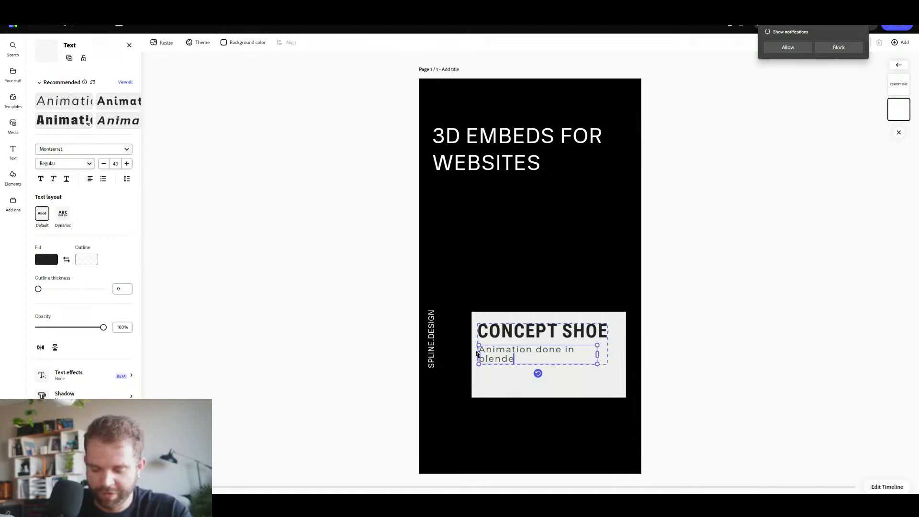
type("r, modeled")
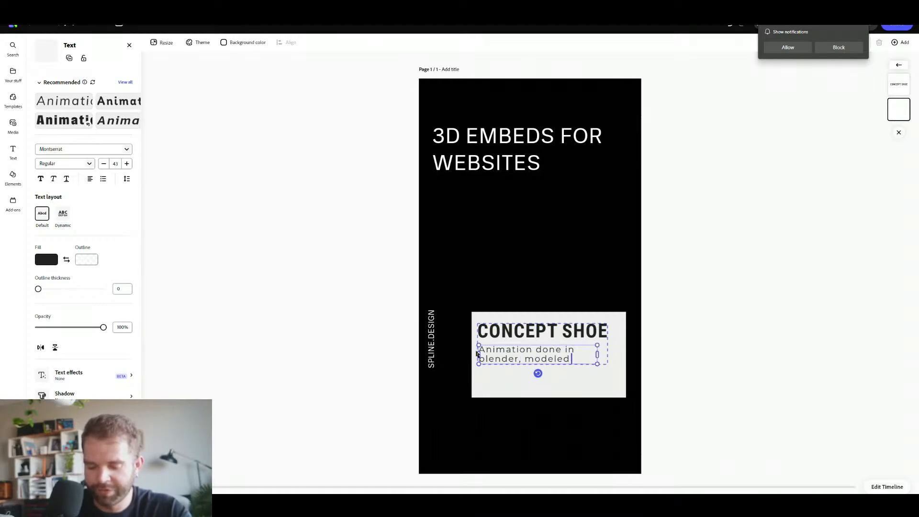
type(" from a mid idea.")
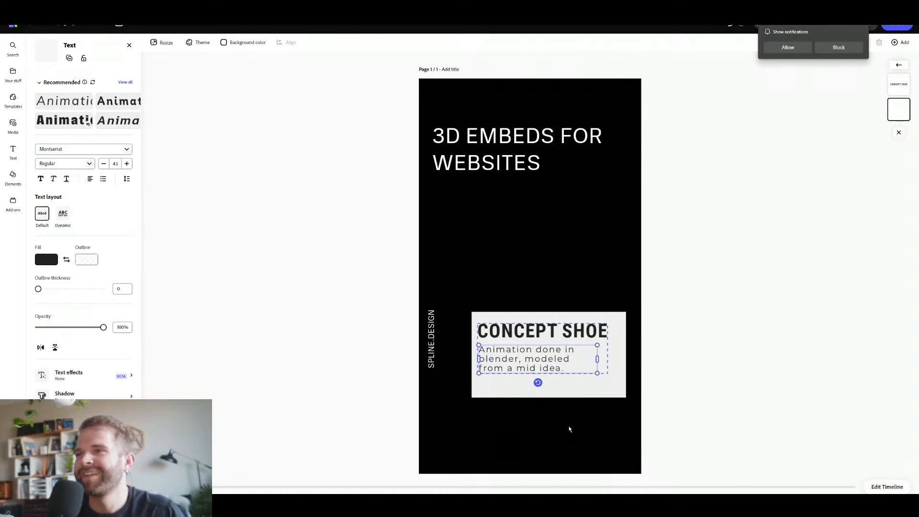
Widen the paragraph's text box so the sentence wraps onto two lines, and bring the CONCEPT SHOE heading down closer to it.
left_click(571, 350)
left_click(571, 355)
left_click(546, 366)
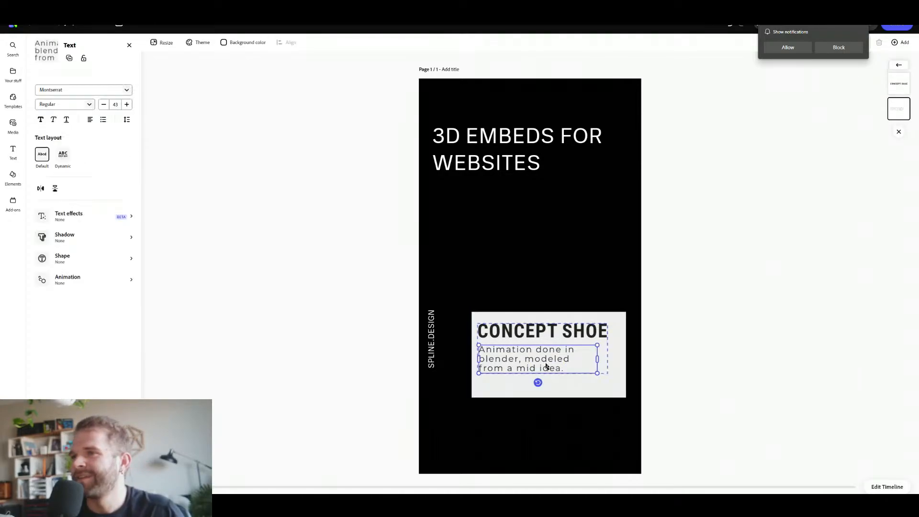
left_click_drag(597, 360, 621, 364)
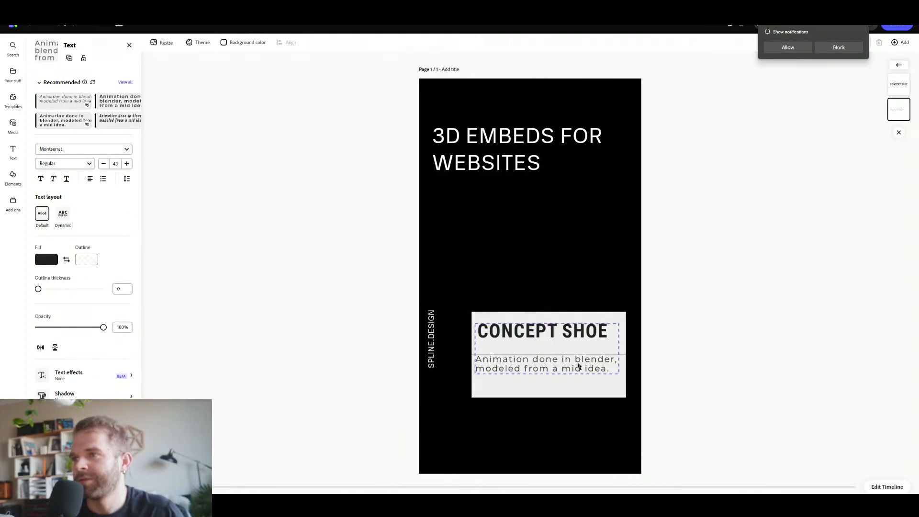
left_click_drag(576, 331, 577, 341)
Resize and reposition the light card rectangle so it fits around the heading and paragraph.
left_click(544, 316)
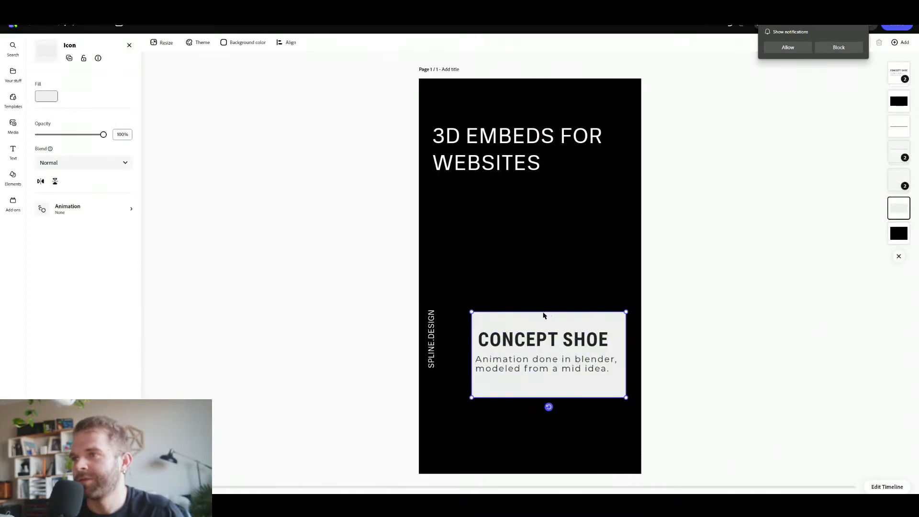
mouse_move(626, 398)
left_mouse_down()
mouse_move(622, 391)
mouse_move(639, 389)
left_mouse_up()
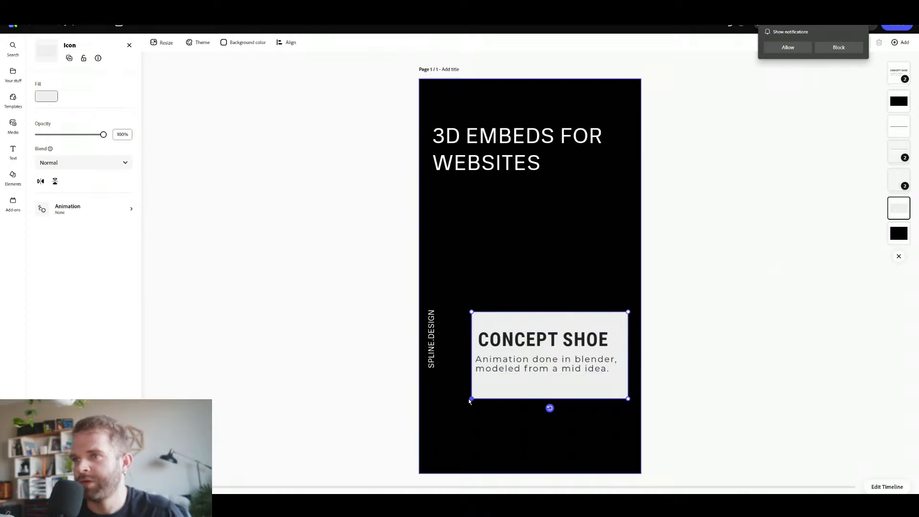
mouse_move(470, 401)
left_mouse_down()
mouse_move(537, 362)
mouse_move(476, 396)
left_mouse_up()
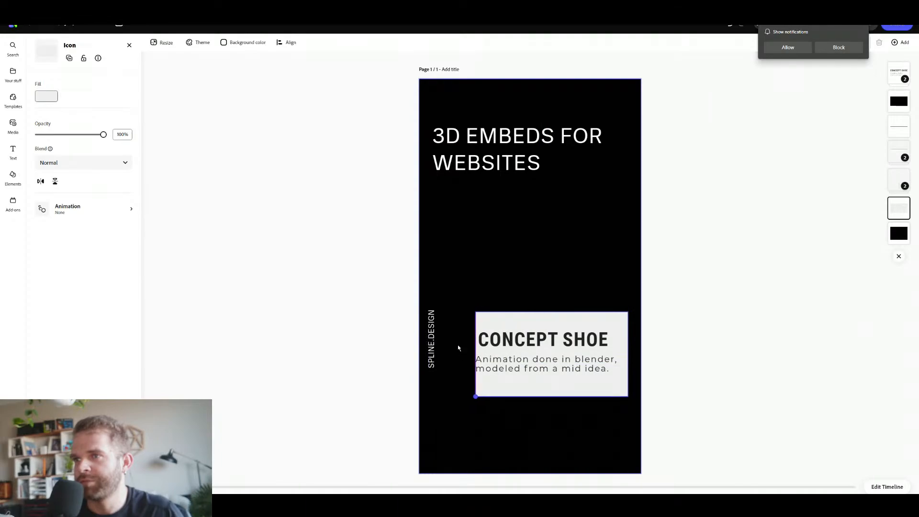
left_click_drag(458, 349, 466, 401)
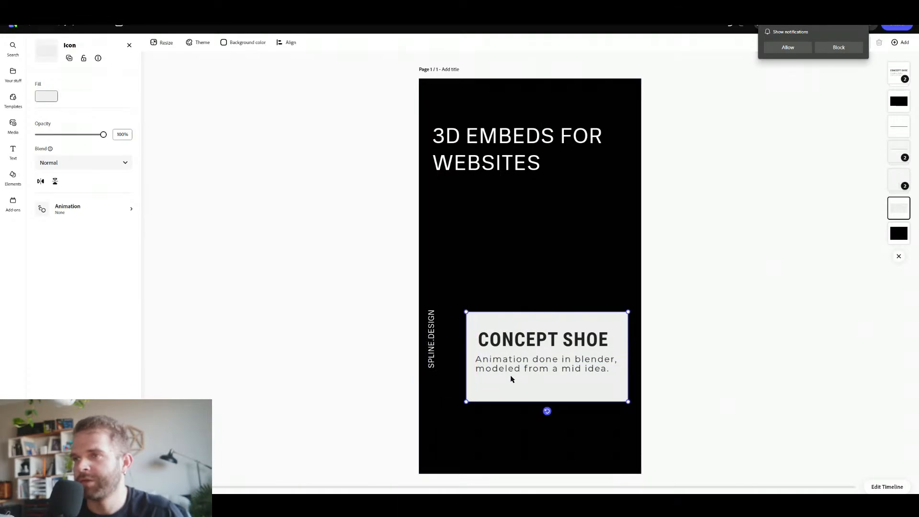
left_click_drag(628, 311, 618, 292)
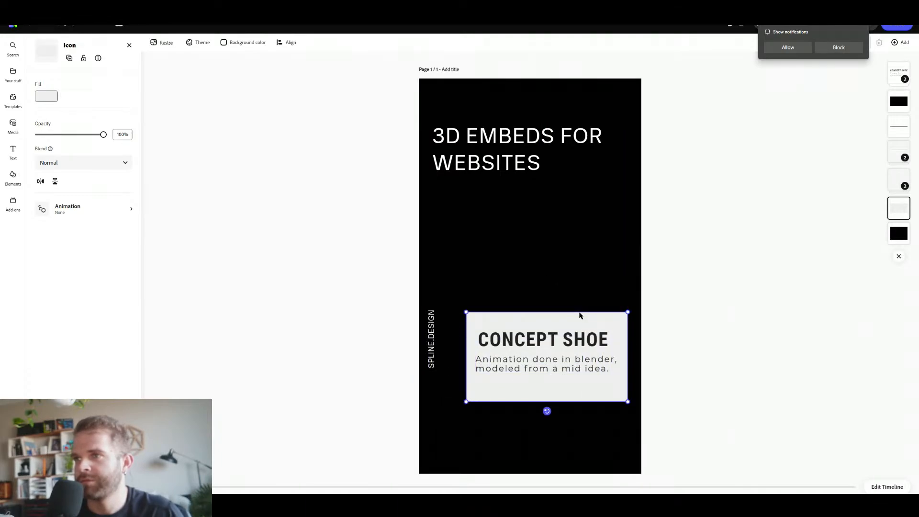
mouse_move(577, 313)
left_mouse_down()
mouse_move(555, 314)
mouse_move(577, 314)
left_mouse_up()
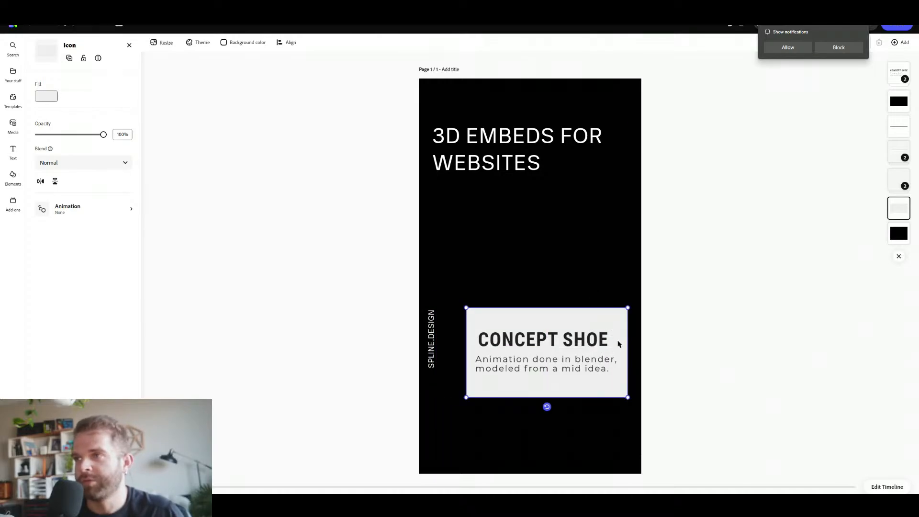
mouse_move(627, 396)
left_mouse_down()
mouse_move(581, 388)
mouse_move(624, 421)
mouse_move(621, 398)
left_mouse_up()
mouse_move(470, 311)
left_mouse_down()
mouse_move(493, 318)
mouse_move(461, 299)
mouse_move(480, 302)
left_mouse_up()
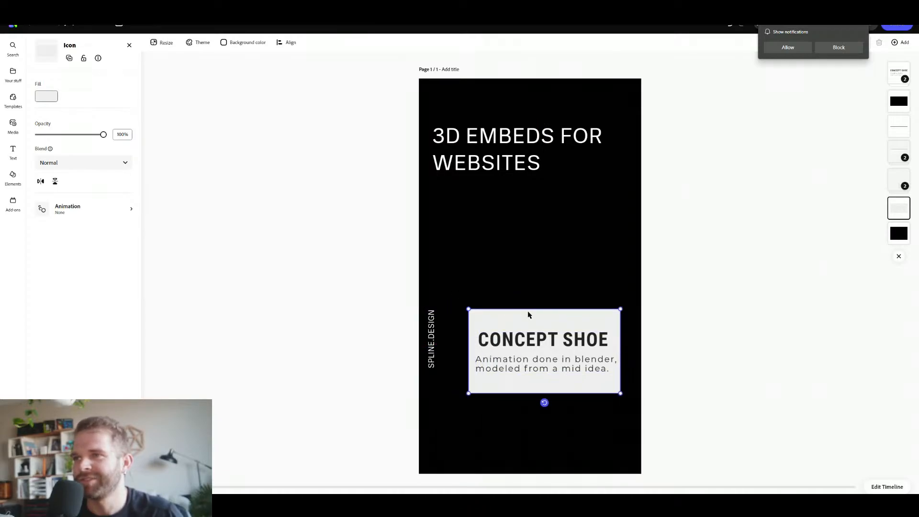
Move the card with its text lower and further left on the page, and align the heading with the paragraph's left edge.
left_click_drag(530, 320, 554, 367)
left_click(498, 365)
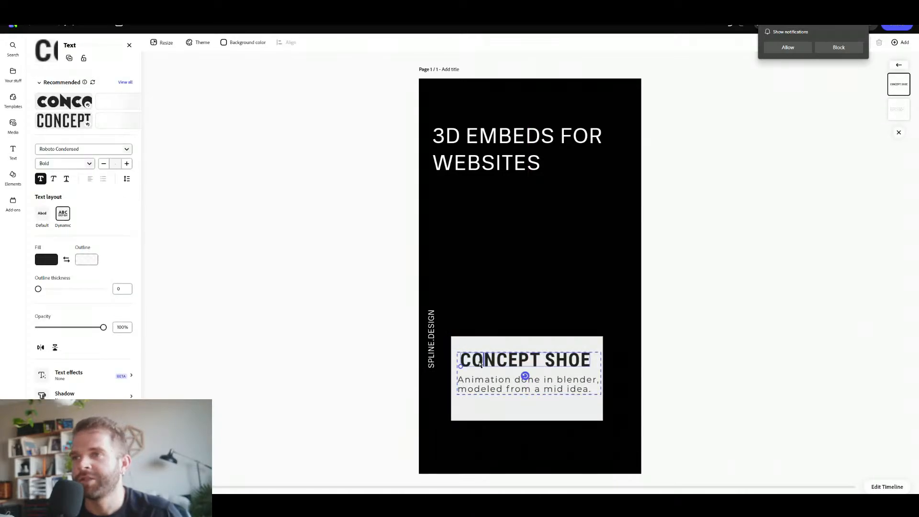
double_click(479, 365)
left_click(478, 363)
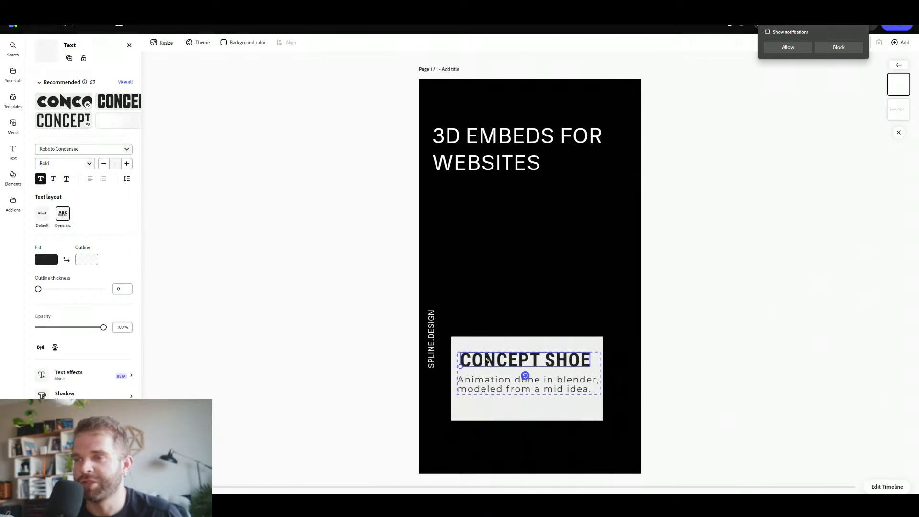
left_click(474, 311)
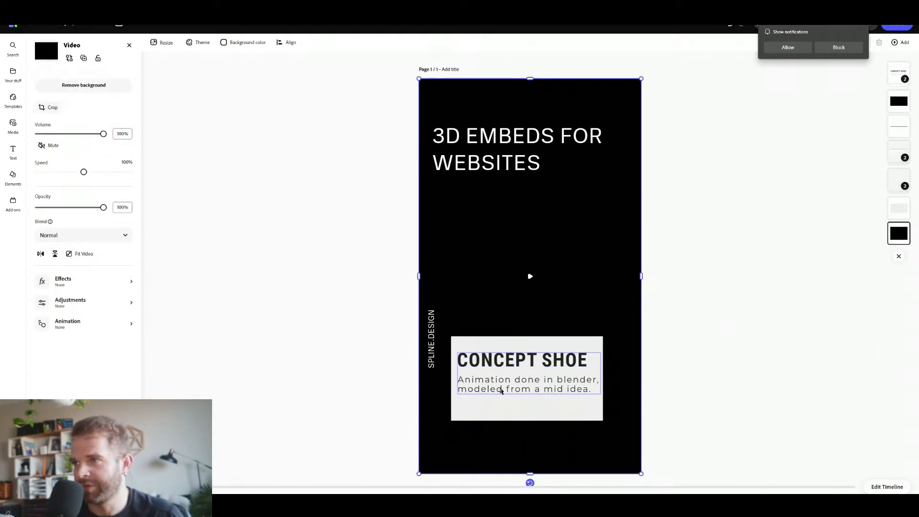
Scale the heading and paragraph group down slightly and lower it within the light card.
left_click(584, 383)
left_click_drag(601, 353, 596, 354)
left_click_drag(577, 373, 577, 380)
left_click(433, 396)
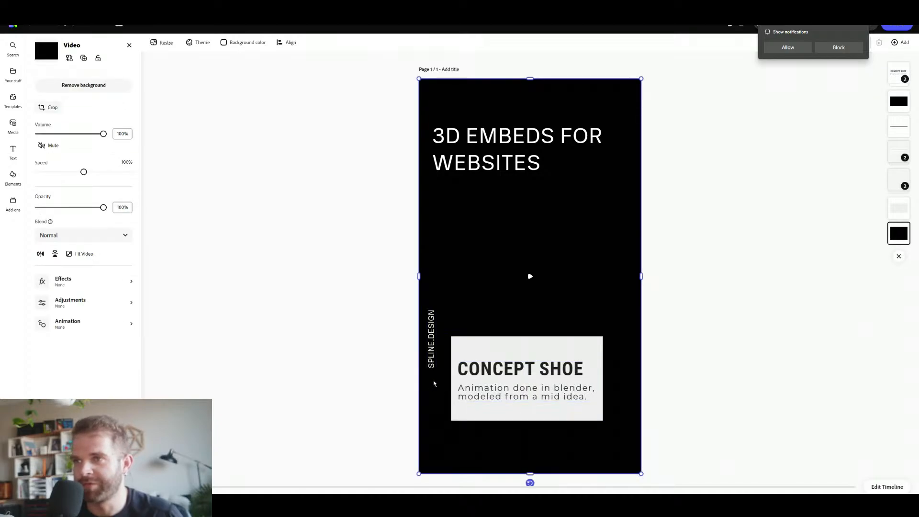
Move the vertical SPLINE.DESIGN text group up along the page's left edge, above the level of the card.
left_click(426, 364)
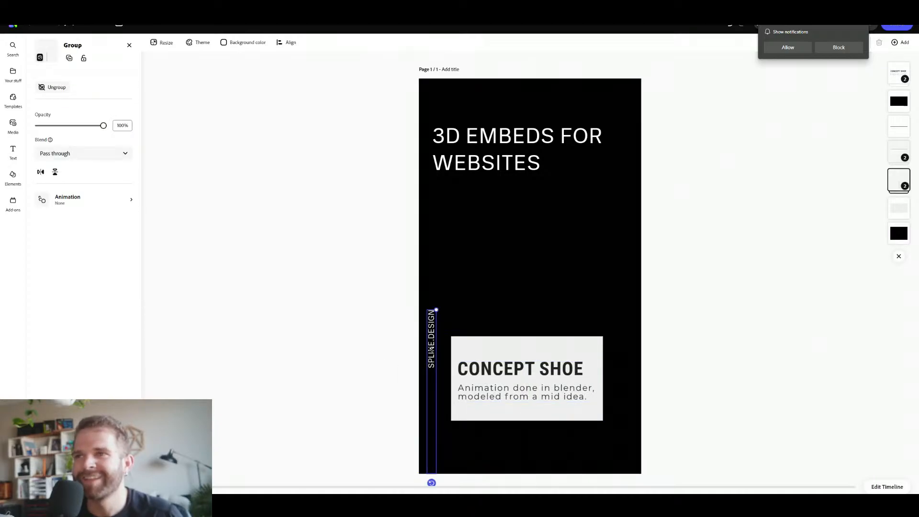
left_click(432, 351)
left_click_drag(432, 351, 434, 260)
left_click(433, 395)
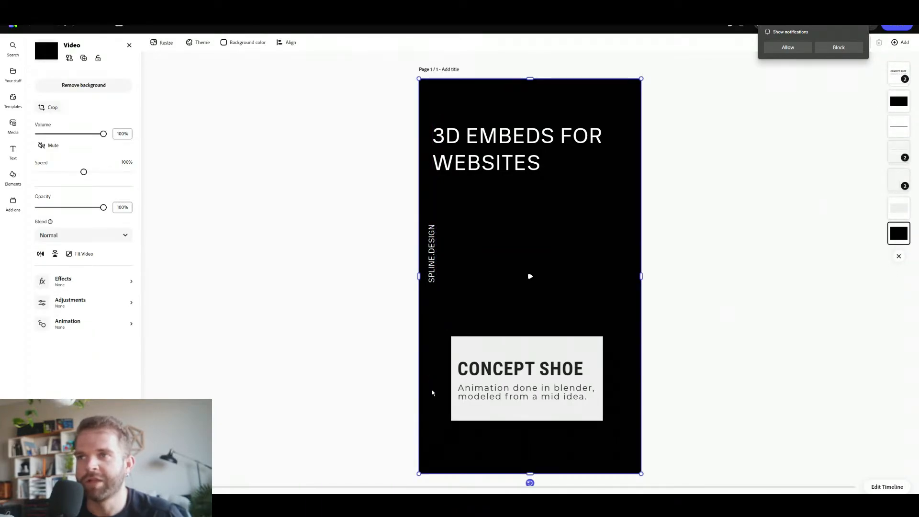
Change the border color of the black line below the card to white.
left_click(893, 120)
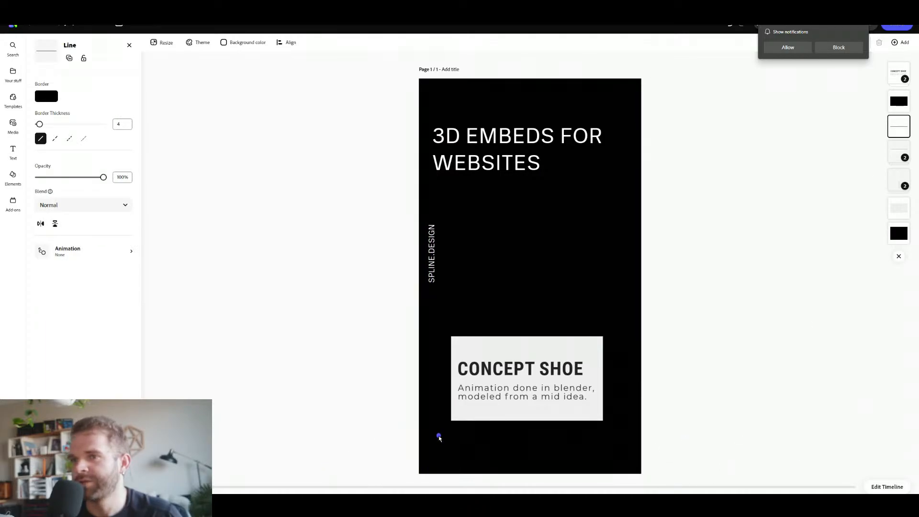
left_click(46, 96)
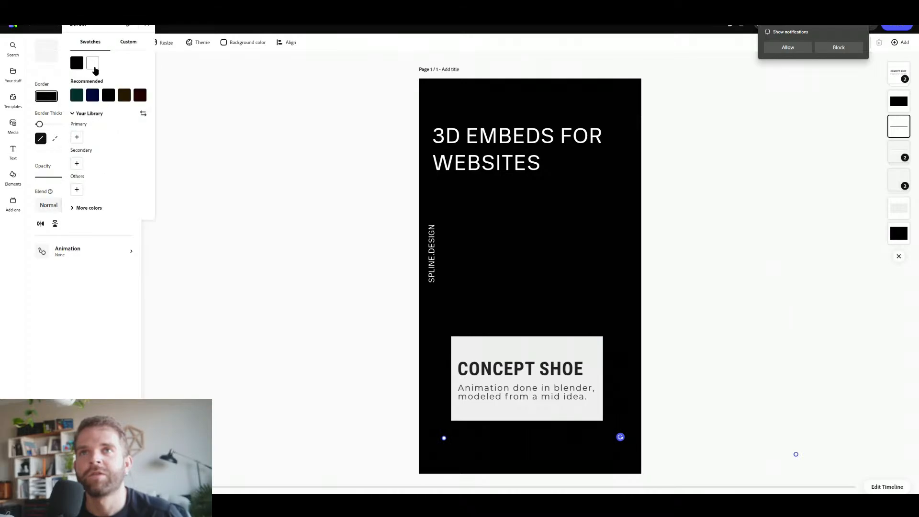
left_click(93, 64)
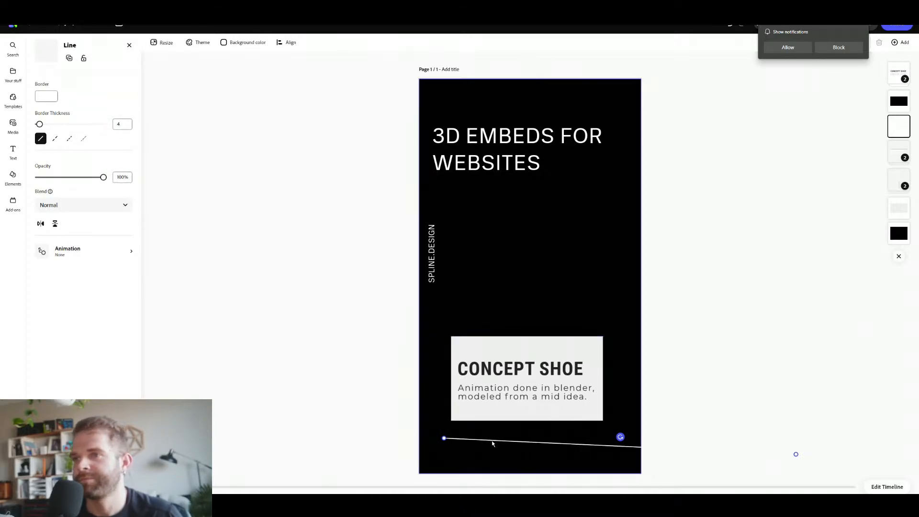
Rotate the white line to vertical so it runs down beside the card near the page's right edge.
left_click_drag(627, 438, 685, 461)
left_click_drag(620, 410, 457, 303)
key("ctrl+z")
Shift the background video upward to expose the black line at the lower left, and ungroup it from the SPLINE.DESIGN text.
left_click_drag(554, 294, 560, 206)
left_click(436, 454)
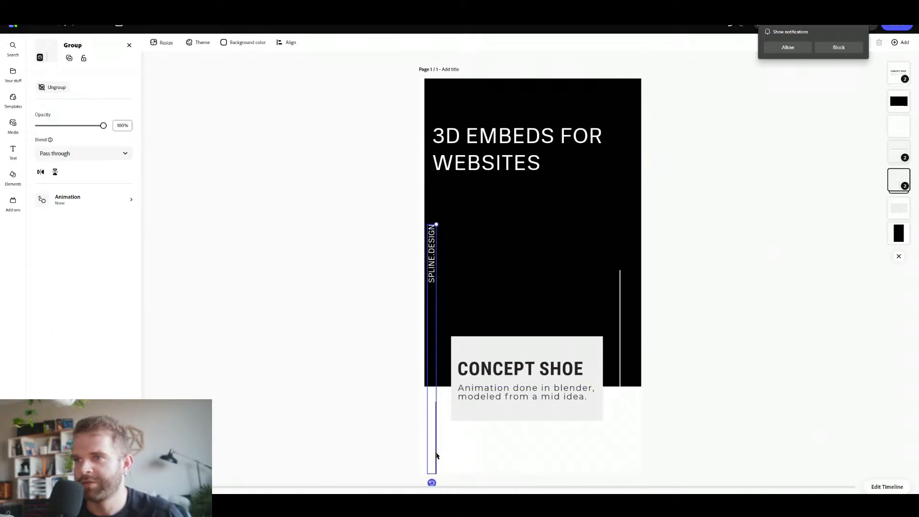
mouse_move(436, 454)
left_mouse_down()
mouse_move(452, 453)
mouse_move(422, 448)
left_mouse_up()
key("ctrl+z")
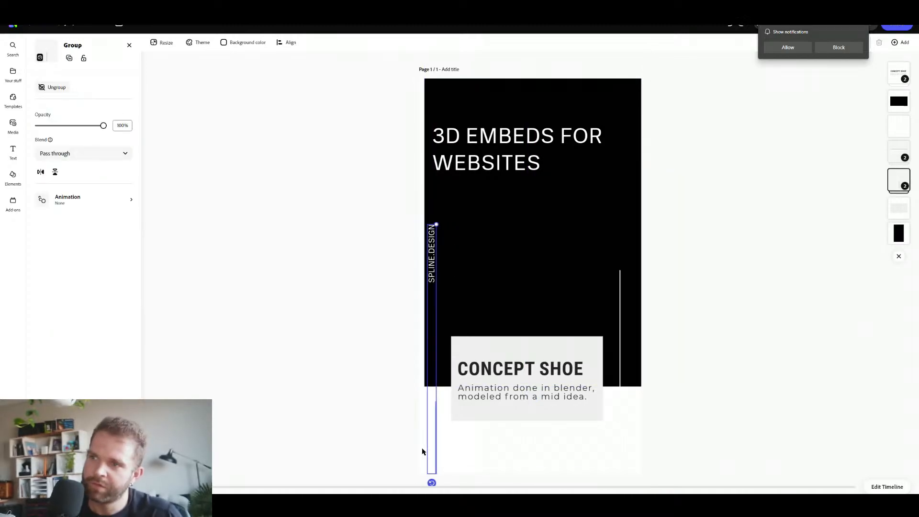
right_click(435, 456)
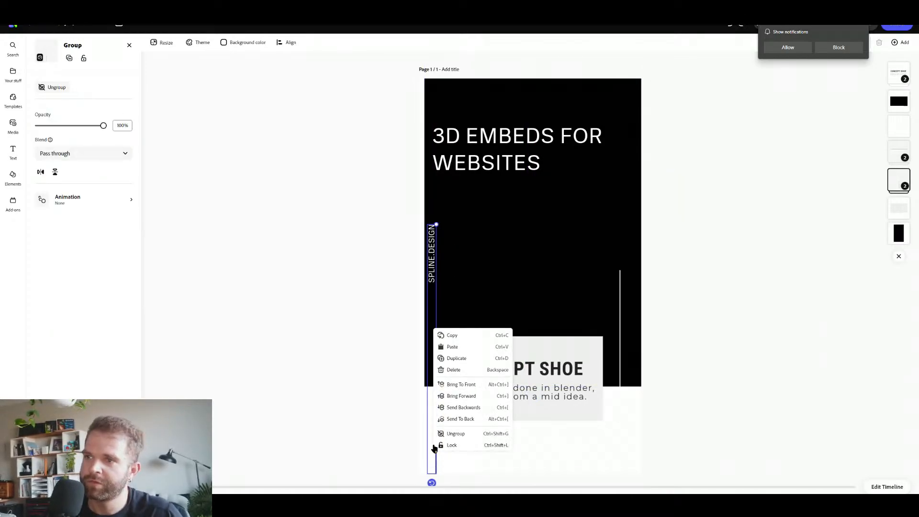
left_click(454, 434)
left_click(434, 426)
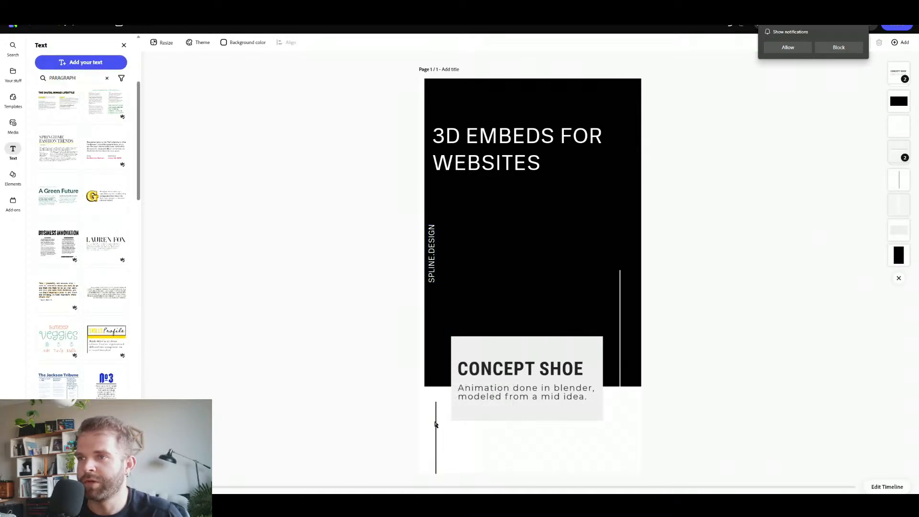
Extend the ungrouped vertical black line upward past the top edge of the page.
left_click(436, 409)
left_click_drag(437, 388, 455, 315)
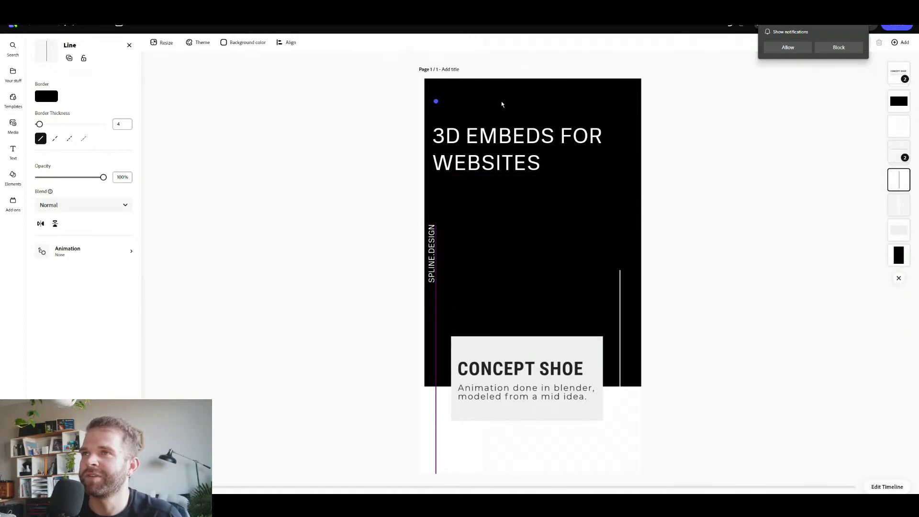
left_click_drag(501, 101, 505, 70)
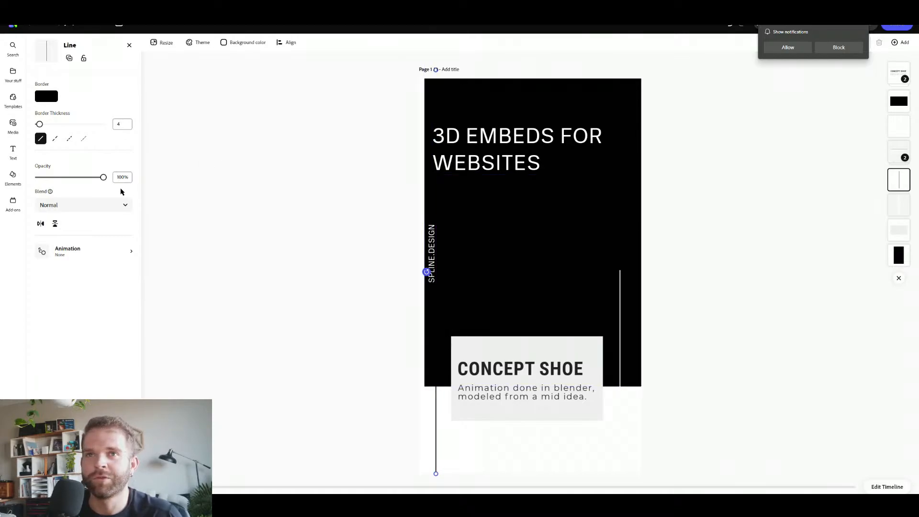
Move the background video back down so it fills the whole page.
left_click(558, 276)
left_click(628, 211)
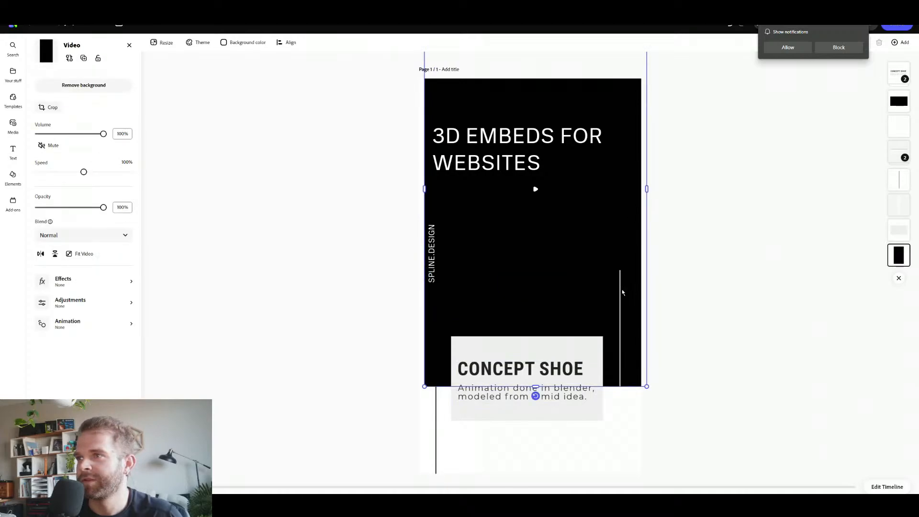
left_click_drag(619, 235, 614, 316)
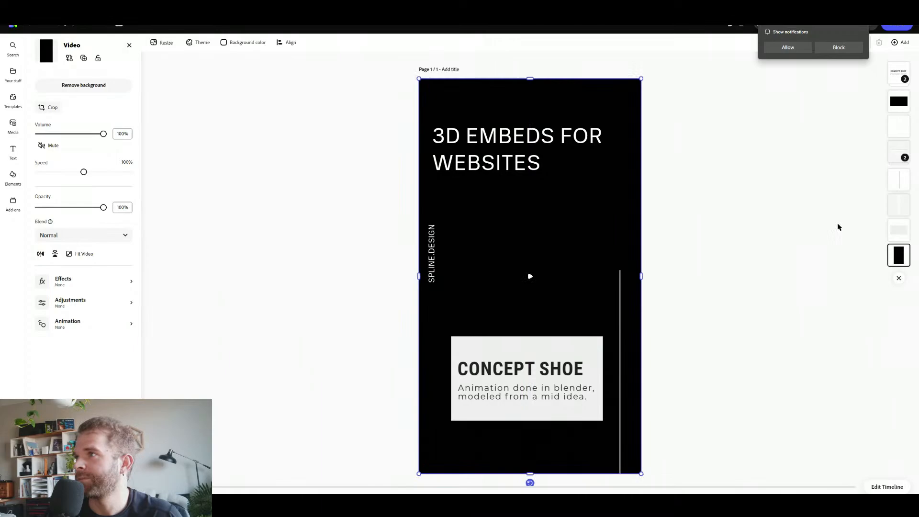
Change the border color of the full-height vertical line near the page's left edge to white.
left_click(899, 178)
left_click(46, 96)
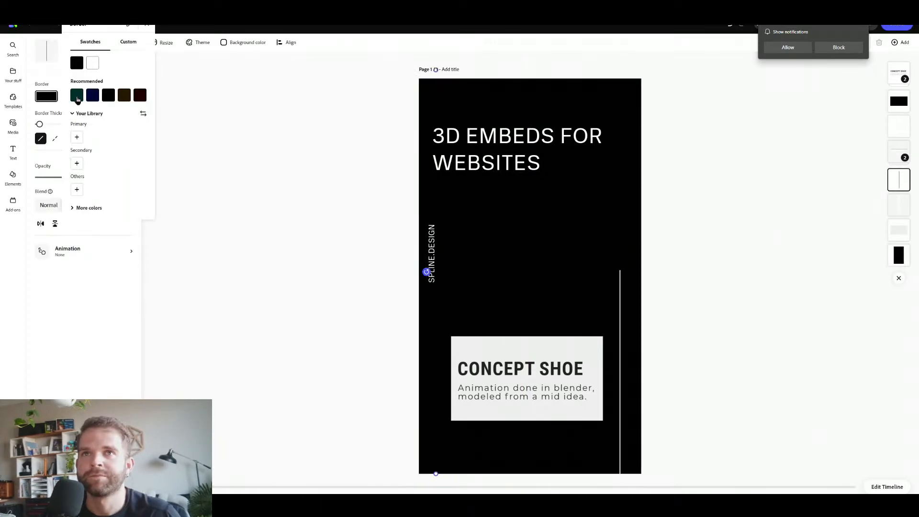
left_click(92, 62)
left_click(365, 242)
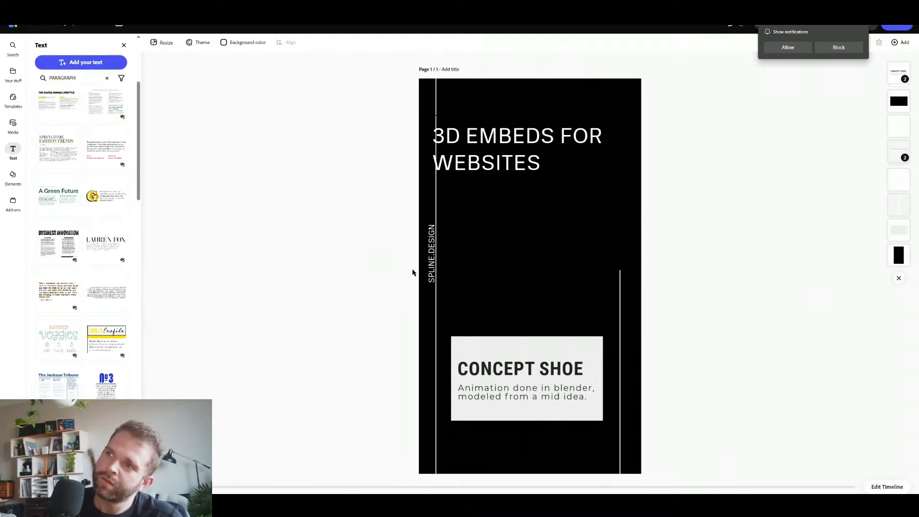
Shift the "3D EMBEDS FOR WEBSITES" heading right to clear the full-height line, and place the short vertical line just beside the card's right edge.
left_click(490, 163)
left_click_drag(490, 163, 498, 165)
left_click(621, 297)
left_click_drag(620, 297, 463, 411)
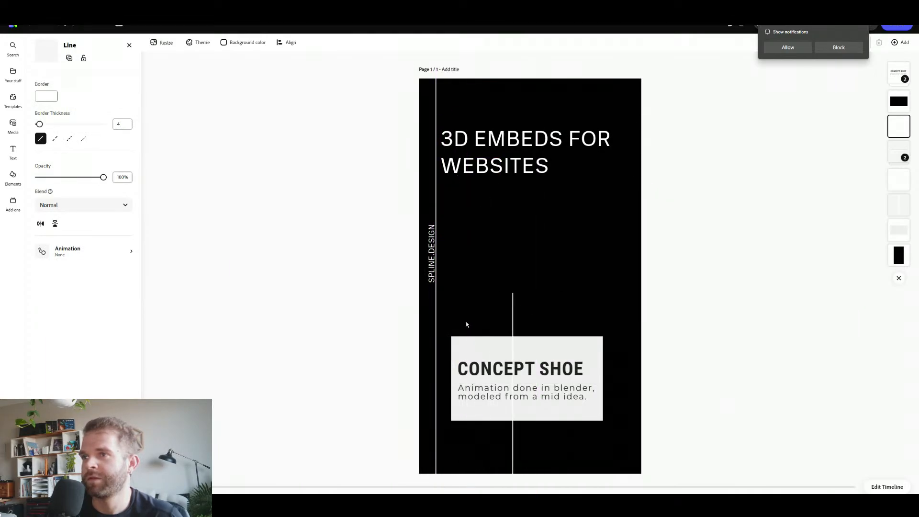
left_click_drag(467, 325, 609, 365)
Raise the light card slightly and lower the short vertical line so its top end sits beside the card's lower part.
left_click(596, 349)
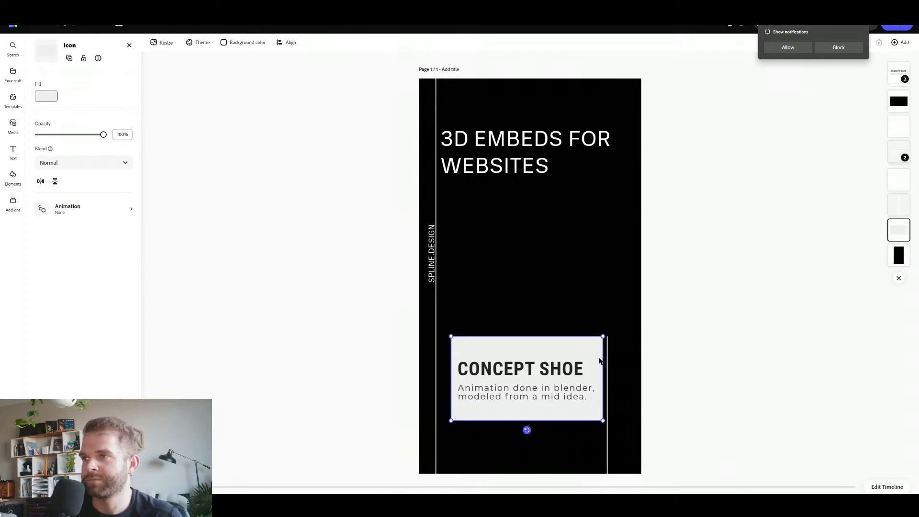
left_click(608, 352, "shift")
left_click_drag(608, 353, 609, 343)
left_click(609, 351)
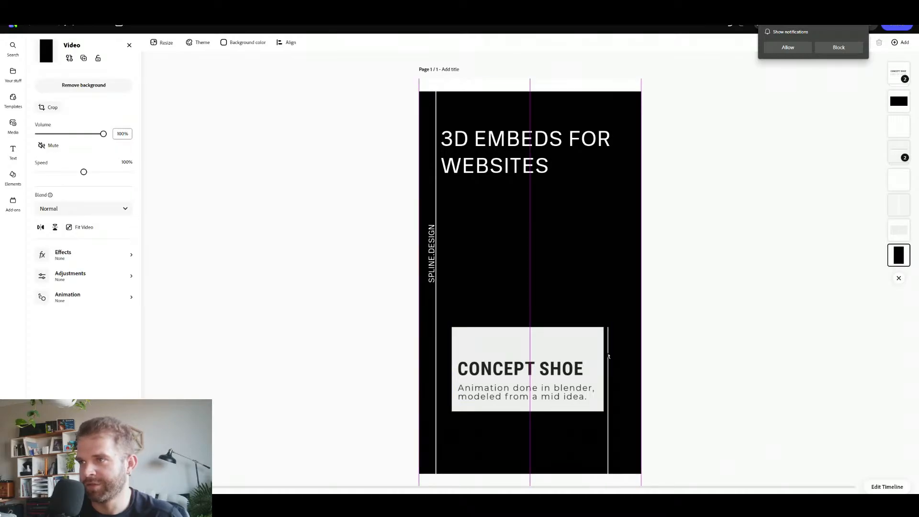
left_click(608, 350)
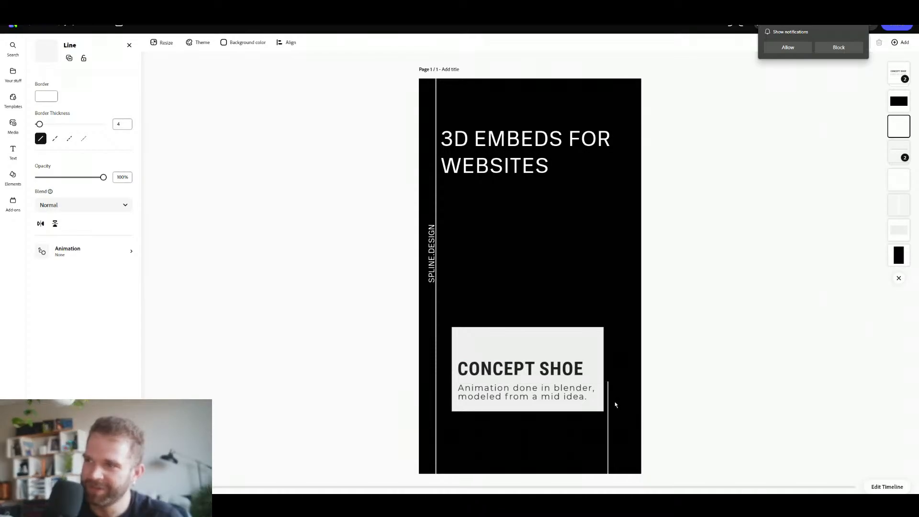
Move the CONCEPT SHOE text and its light card together down and left, just beside the full-height vertical line.
left_click_drag(517, 369, 520, 359)
left_click(503, 335)
left_click(514, 375, "shift")
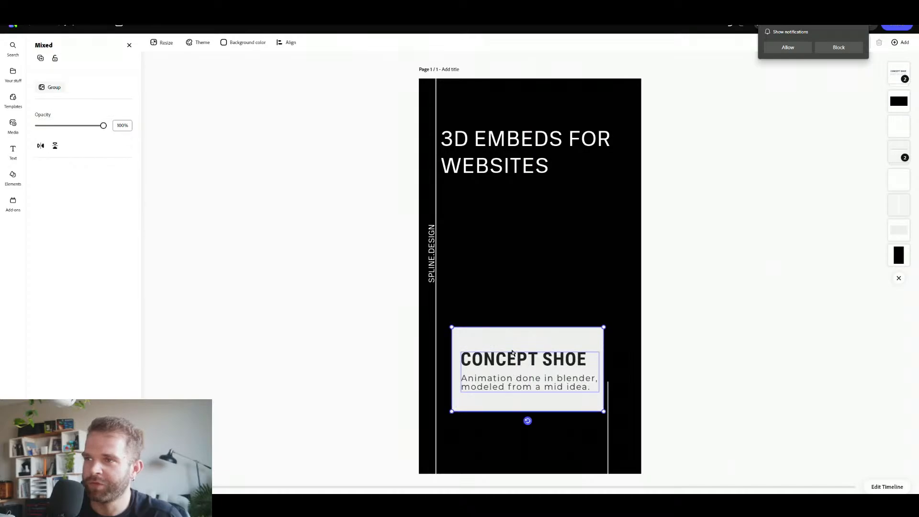
left_click(512, 350, "shift")
left_click(509, 346)
left_click(506, 370, "shift")
left_click(505, 368)
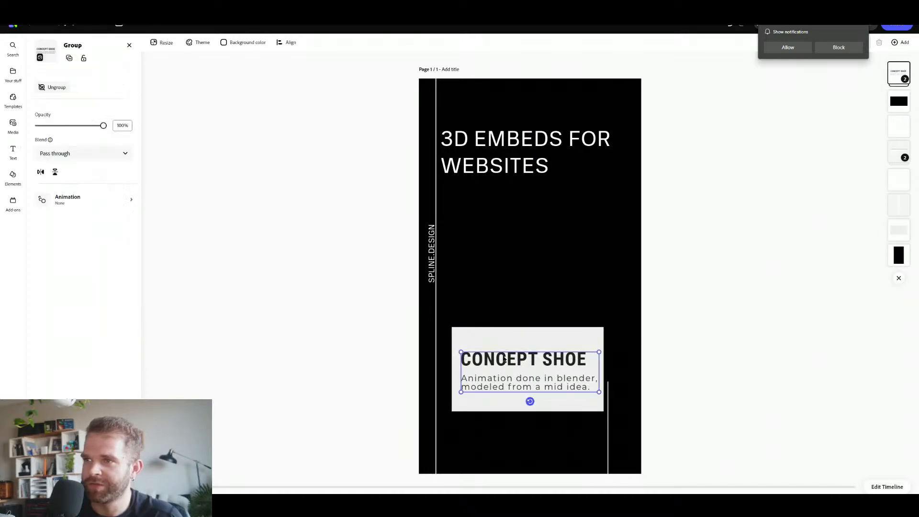
left_click(502, 347, "shift")
left_click_drag(505, 348, 495, 371)
left_click(612, 310)
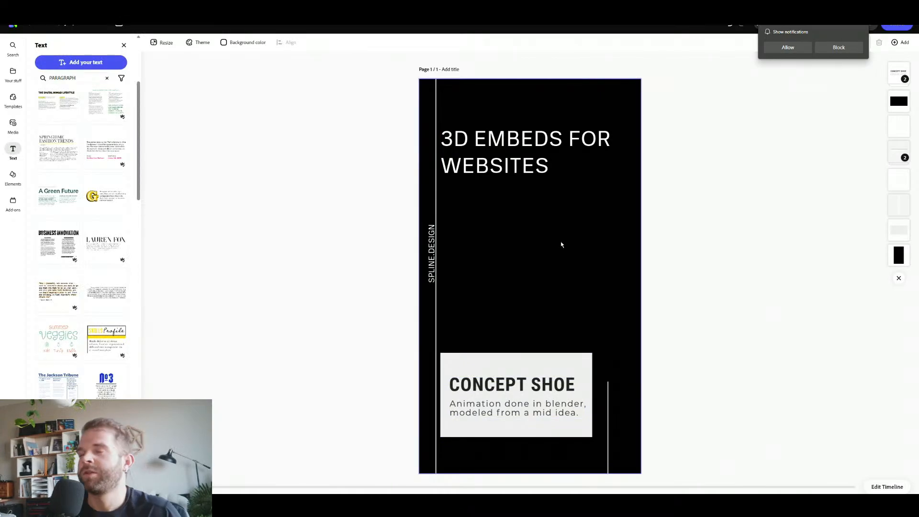
left_click(538, 282)
left_click(525, 362)
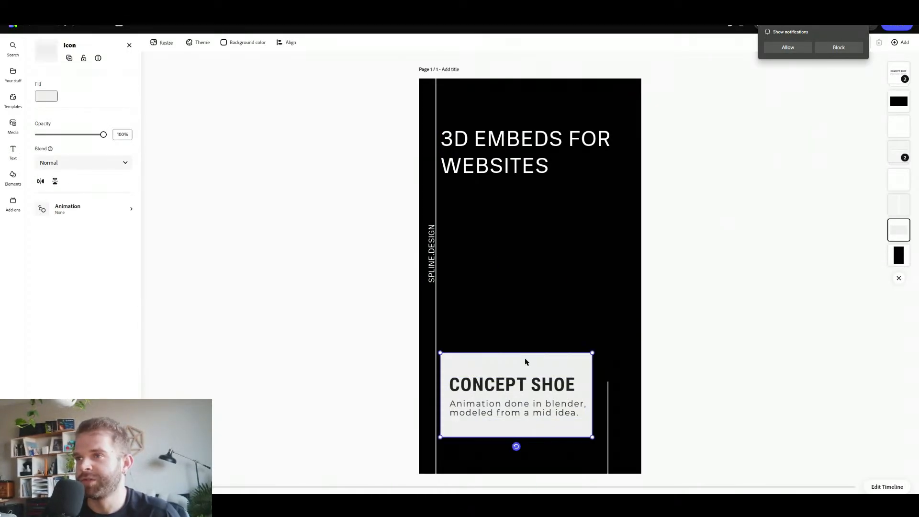
left_click(543, 275)
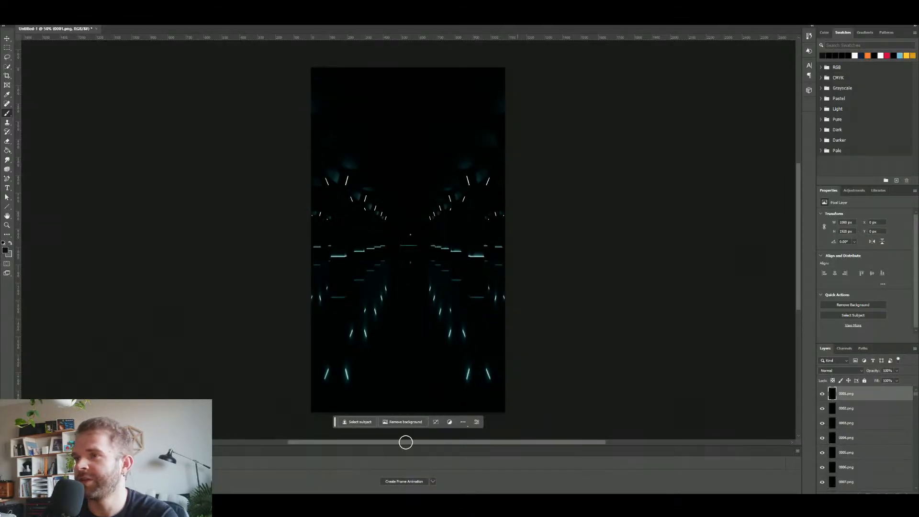
In Photoshop, create a frame animation and make its frames from the image layers.
left_click(412, 482)
left_click(798, 461)
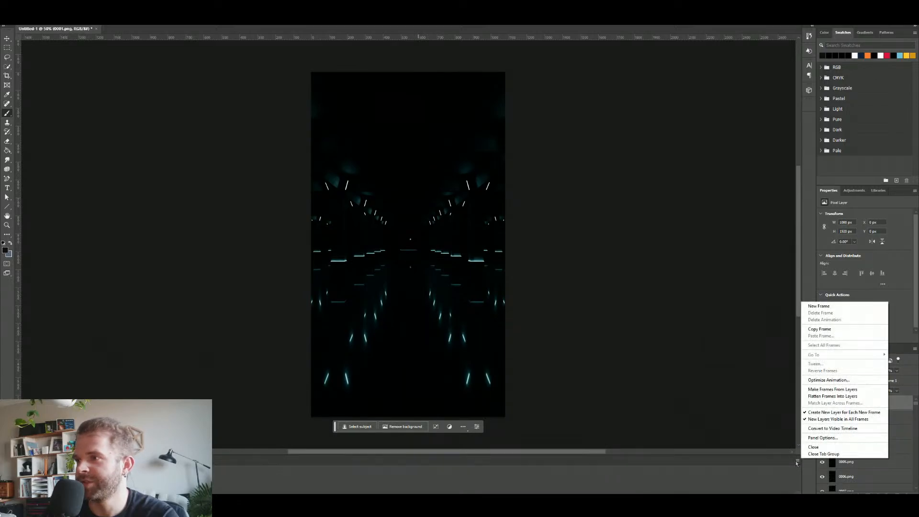
left_click(828, 389)
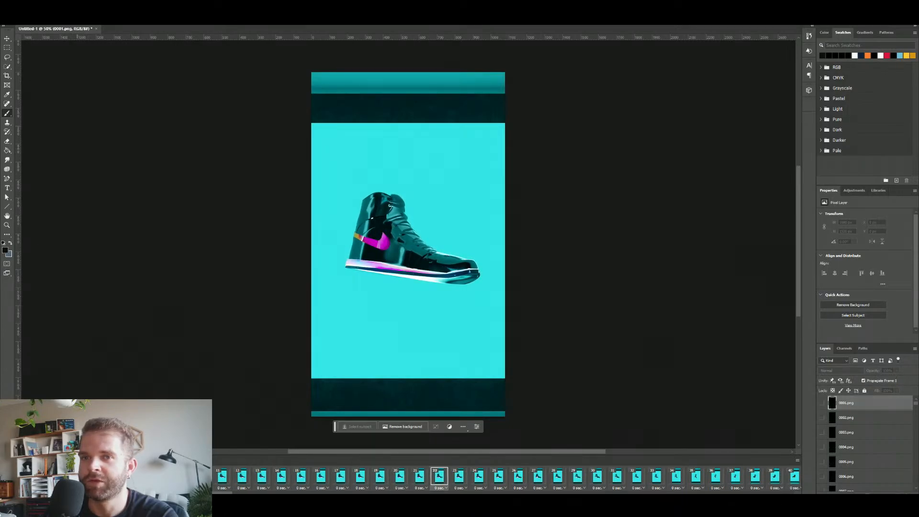
Reverse the order of the animation frames and check the dark corridor image up close.
left_click(798, 461)
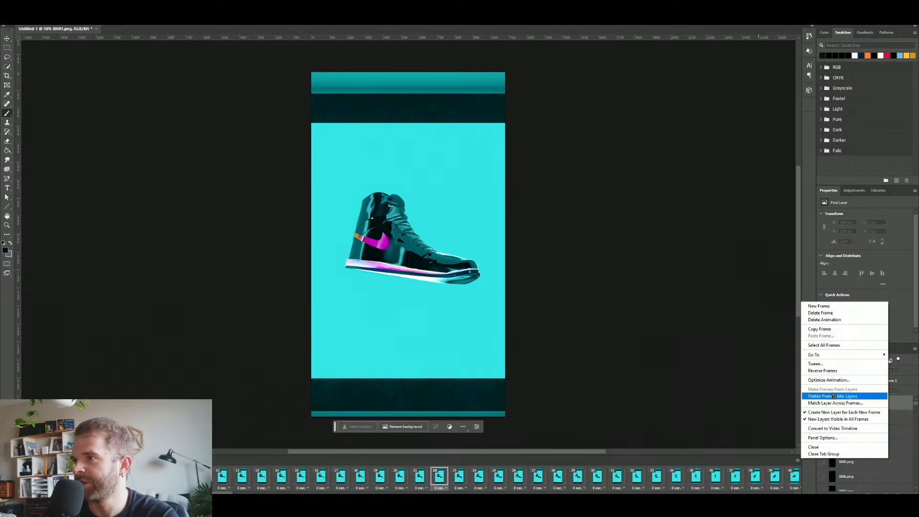
left_click(824, 370)
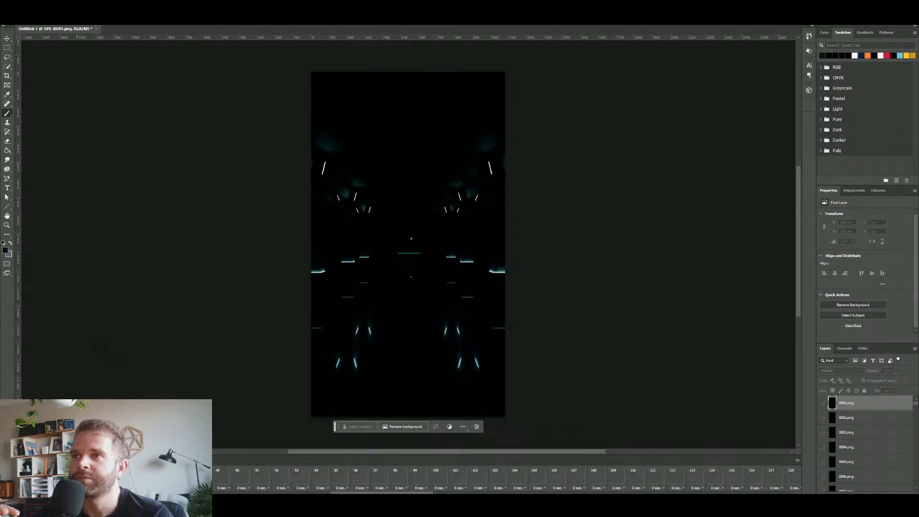
scroll(422, 230, "up", 8)
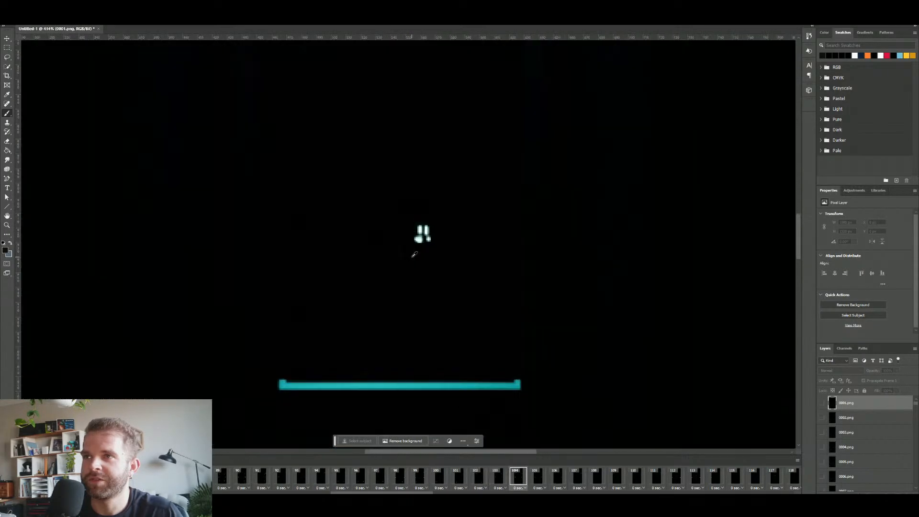
scroll(415, 254, "down", 8)
scroll(414, 254, "up", 4)
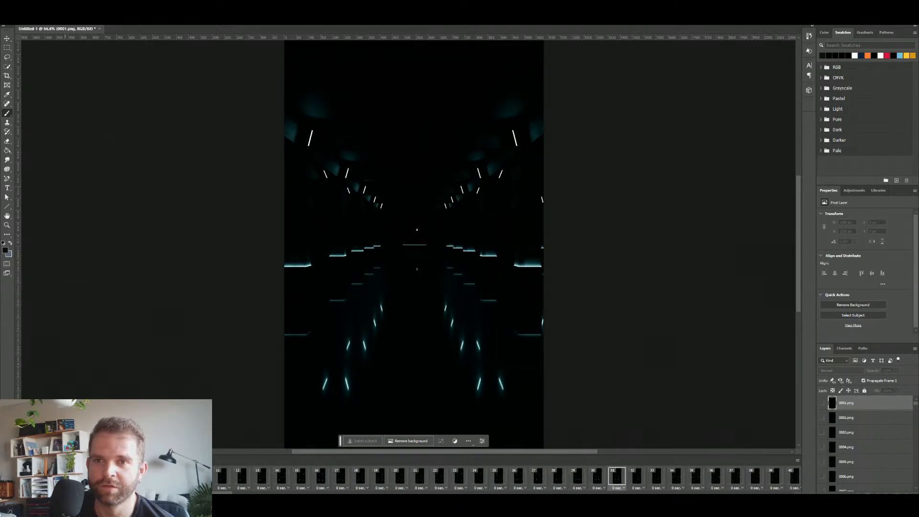
Start a Render Video export of the animation and name the output "Concept Shoe 95e1 Animation".
left_click(16, 6)
mouse_move(59, 129)
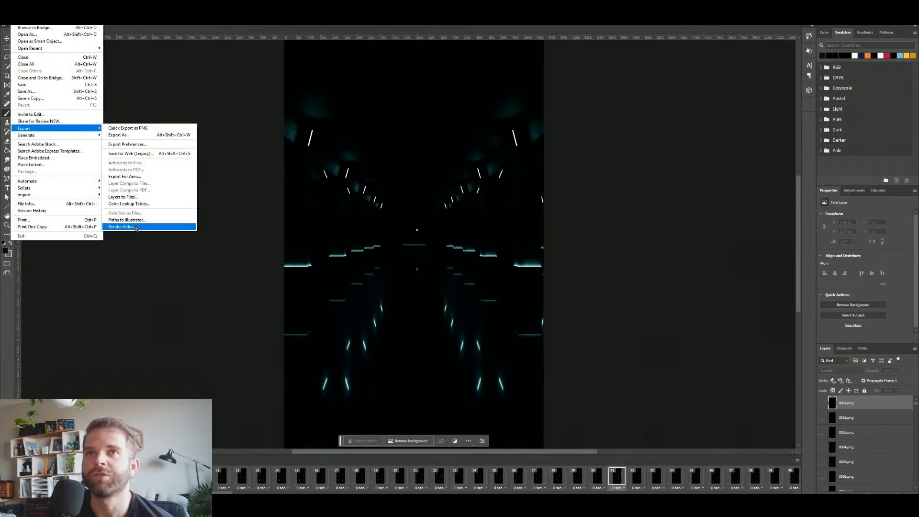
left_click(136, 228)
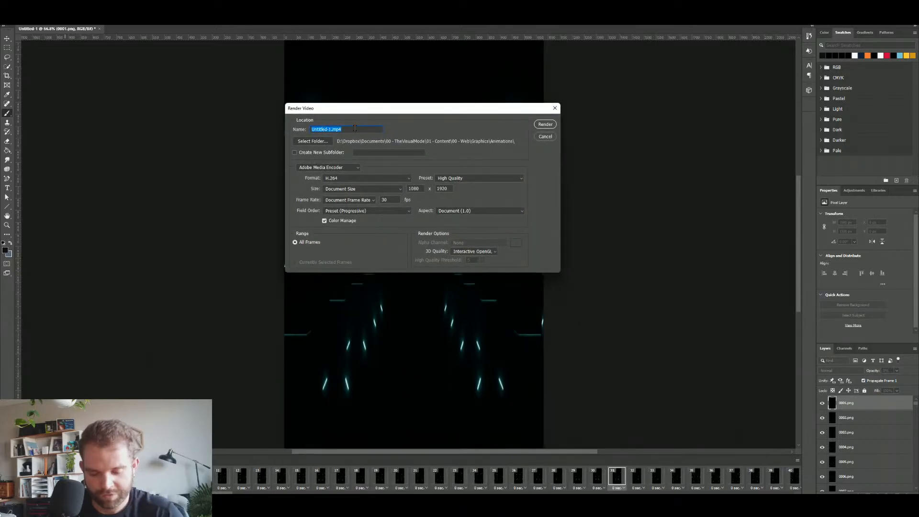
type("Shoe AN")
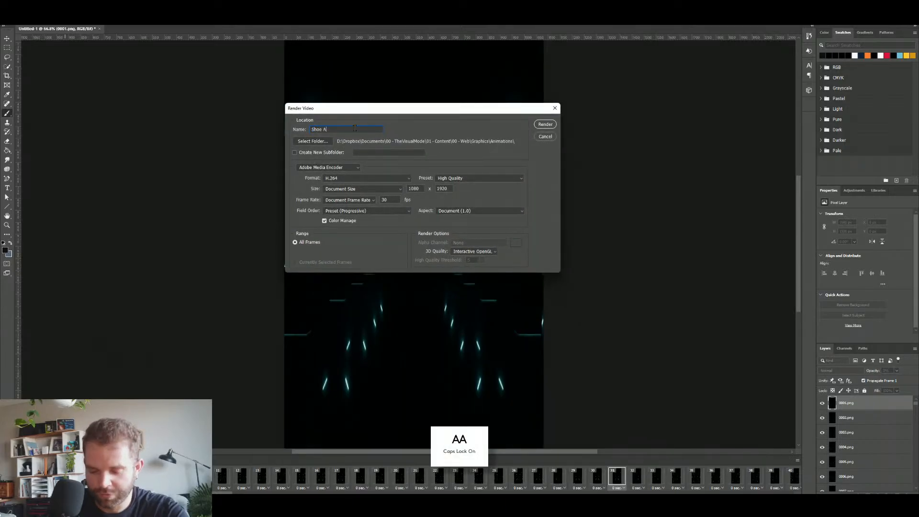
key("Caps_Lock")
type("ir")
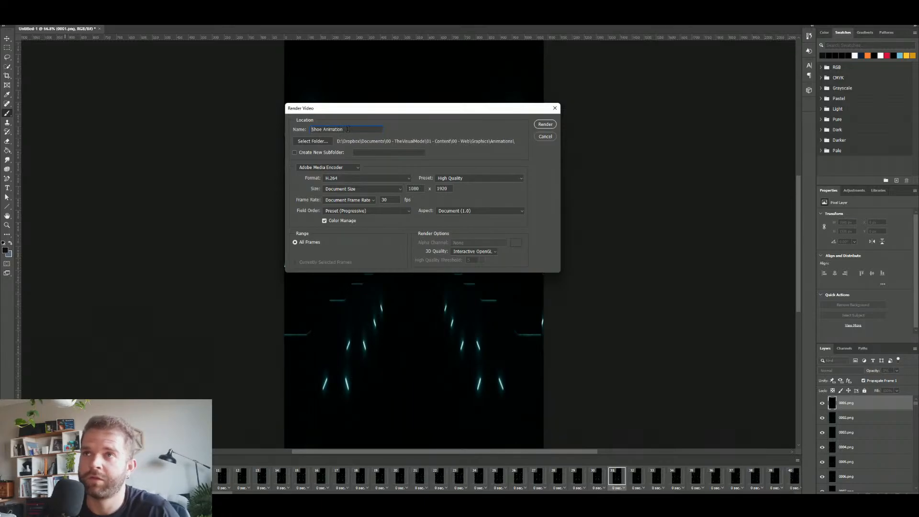
type("S")
key("Caps_Lock")
type("h")
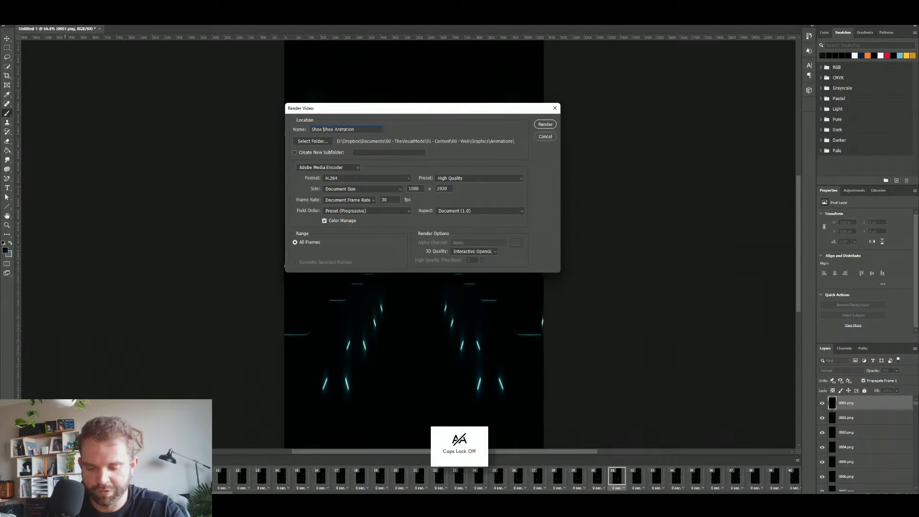
key("BackSpace")
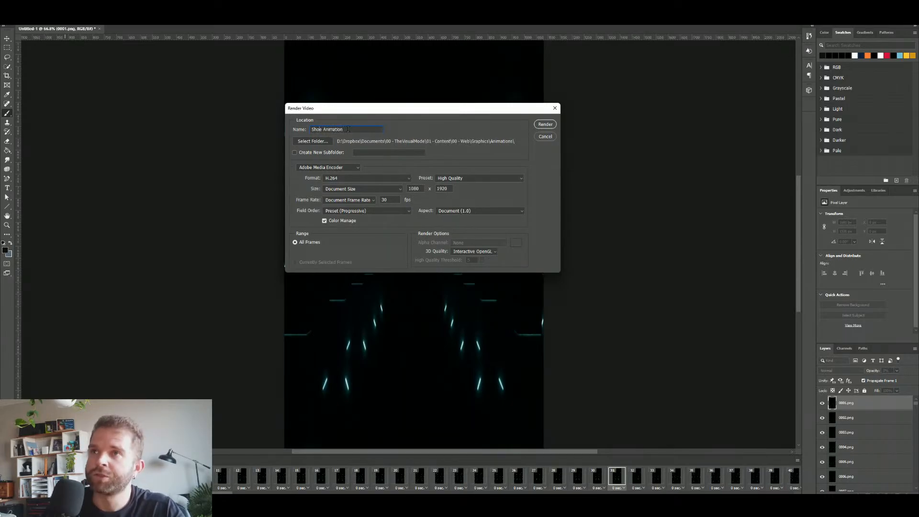
key("Caps_Lock")
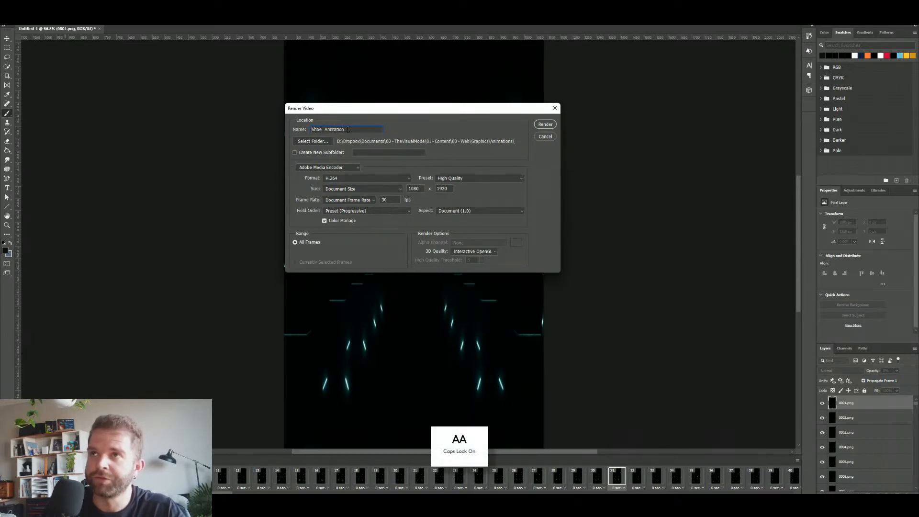
type("Concept")
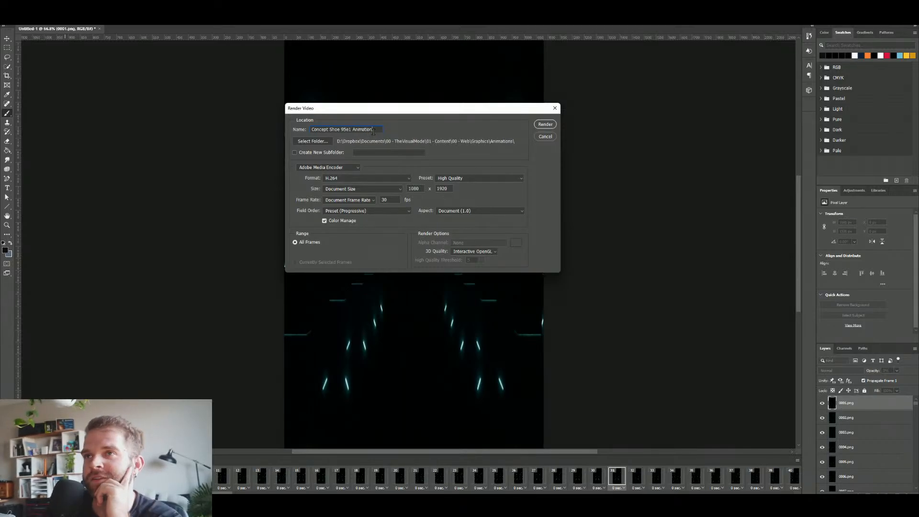
Set the render folder to -08-22 inside 00 - TheVisualMode, 99 - Publishing, 01 - Content, 01 - Live.
left_click(311, 141)
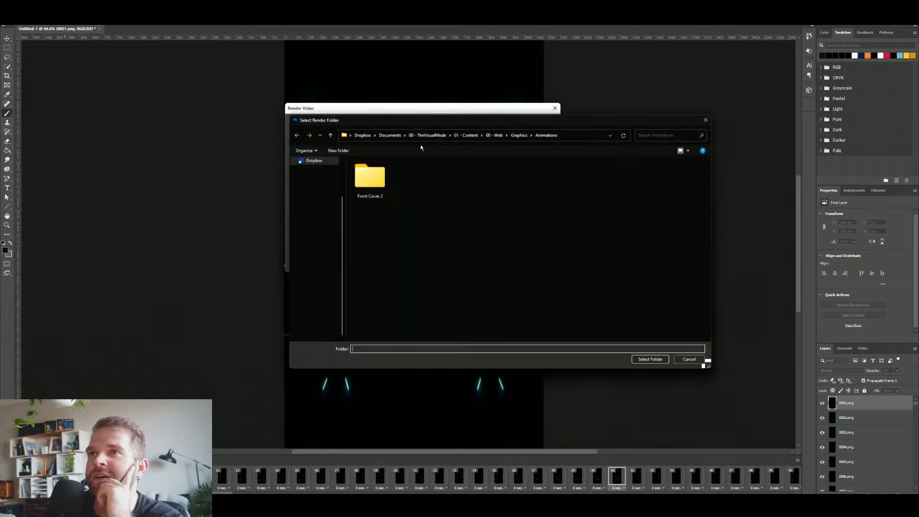
left_click_drag(489, 171, 450, 163)
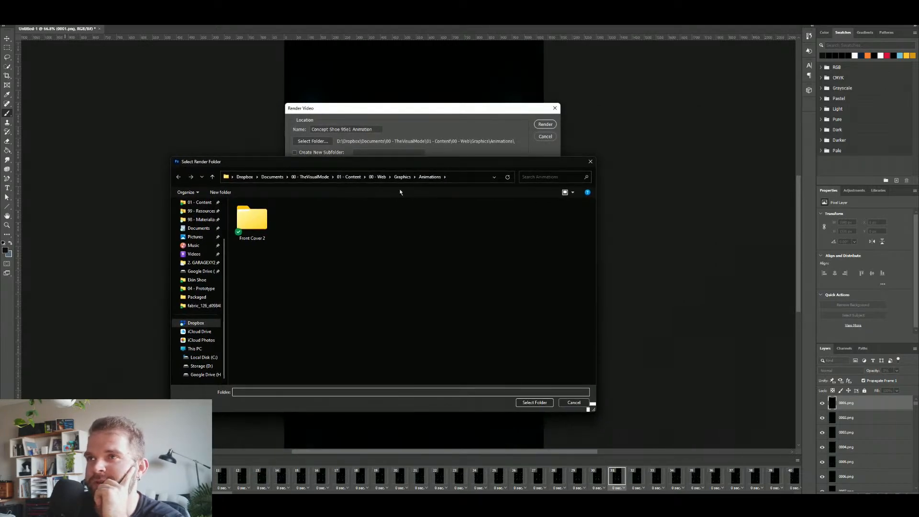
left_click_drag(360, 162, 338, 163)
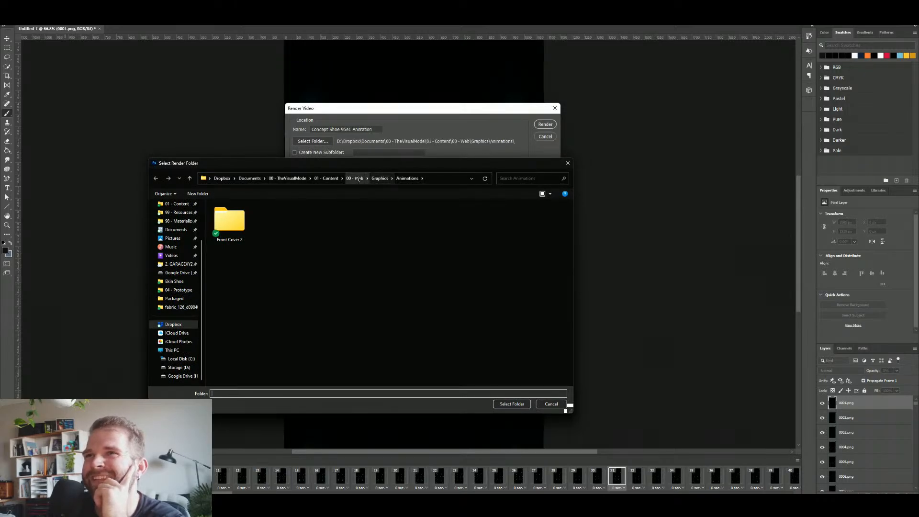
left_click(327, 180)
left_click(289, 178)
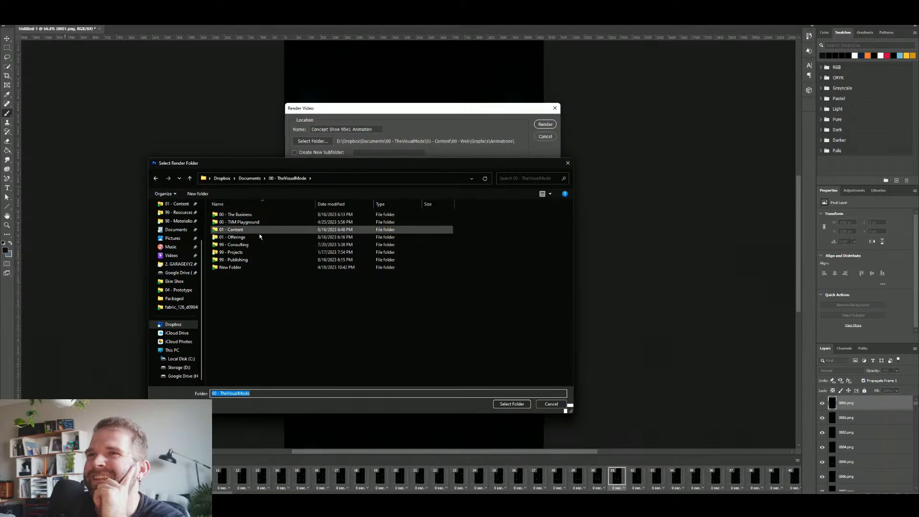
double_click(251, 260)
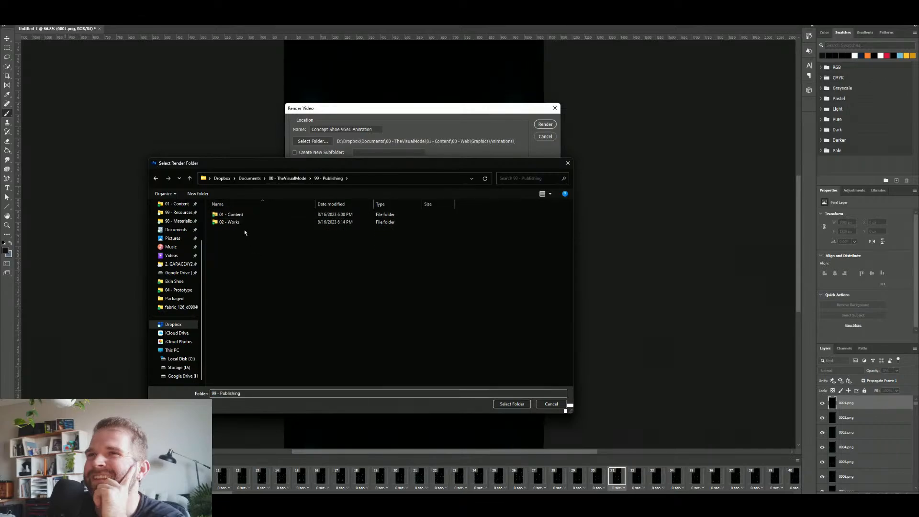
double_click(244, 214)
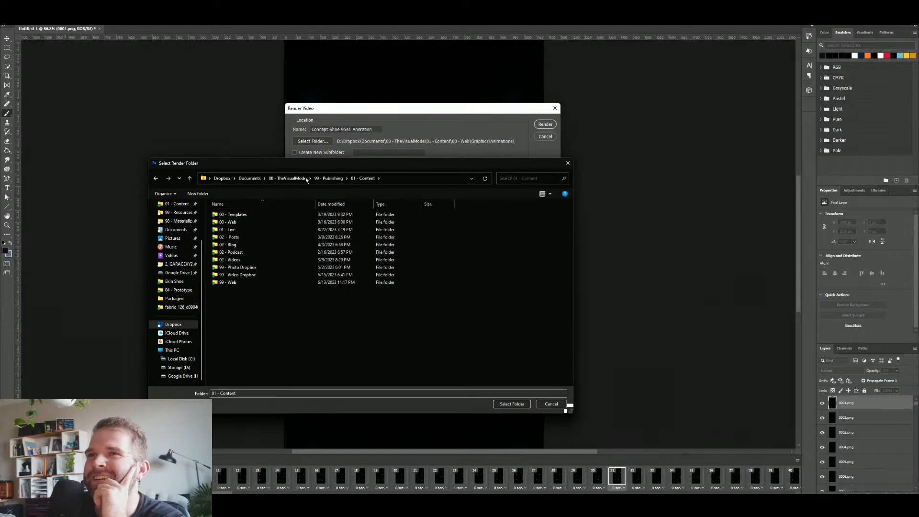
left_click_drag(305, 168, 259, 291)
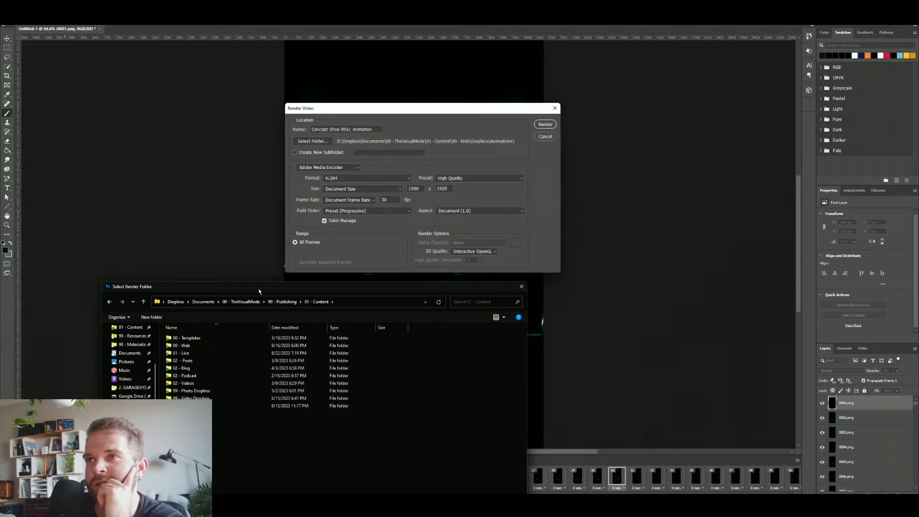
left_click_drag(258, 288, 299, 146)
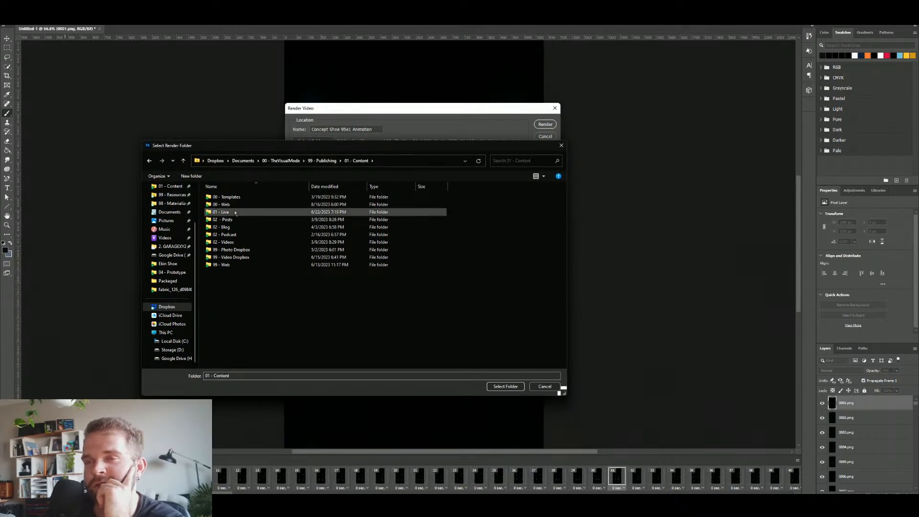
double_click(235, 212)
double_click(248, 197)
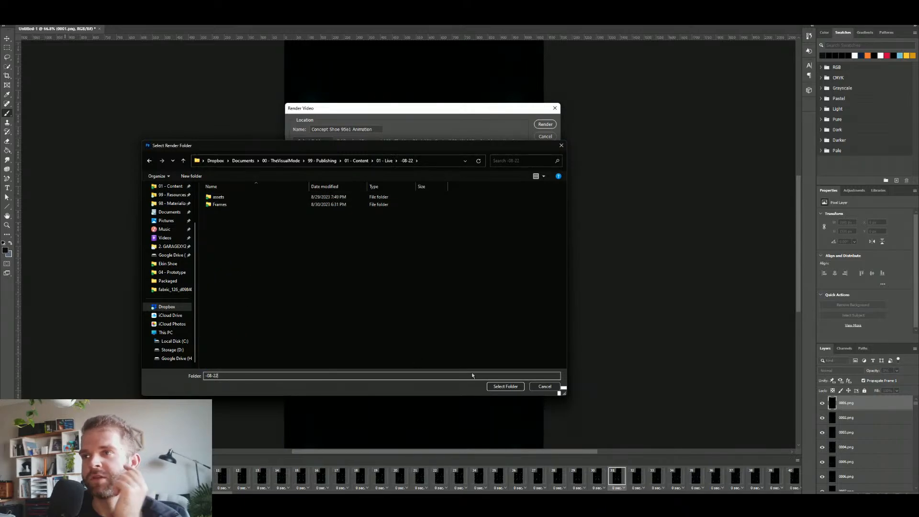
left_click(503, 386)
Close the Render Video dialog and close the Untitled-1 document without saving its changes.
left_click(546, 137)
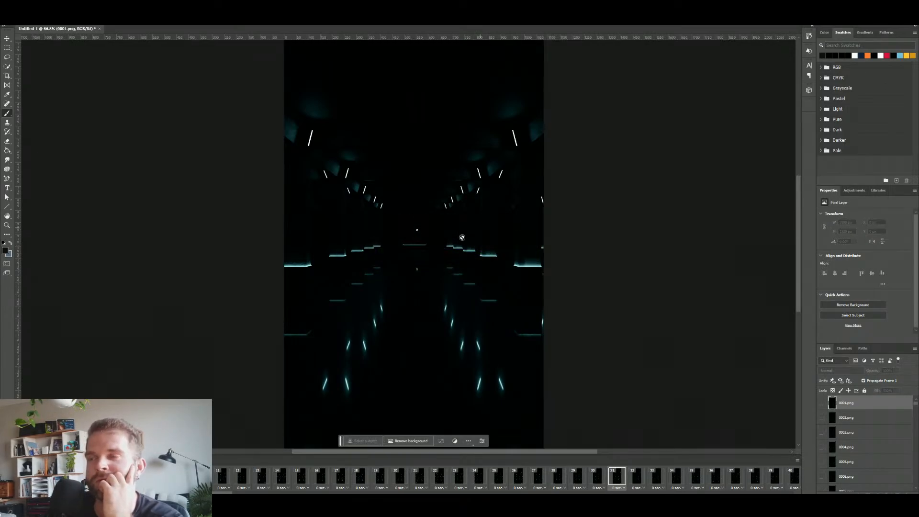
left_click(100, 29)
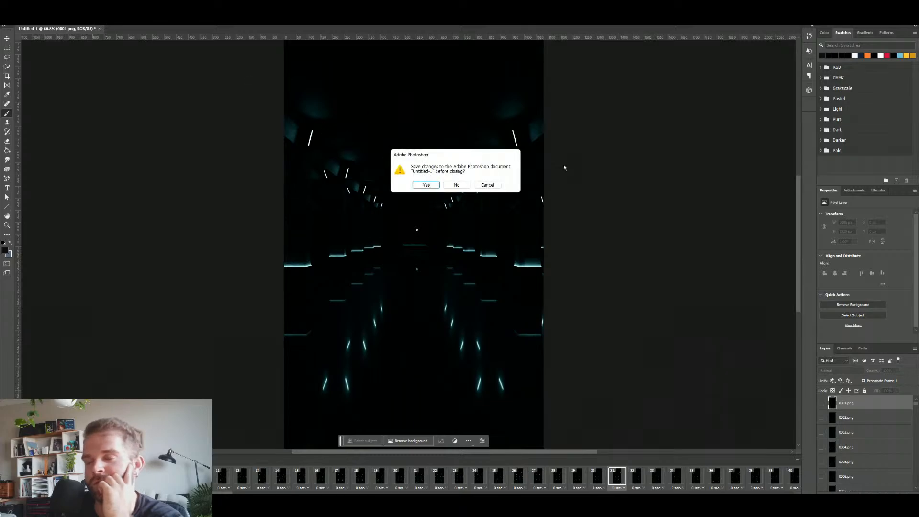
left_click(456, 185)
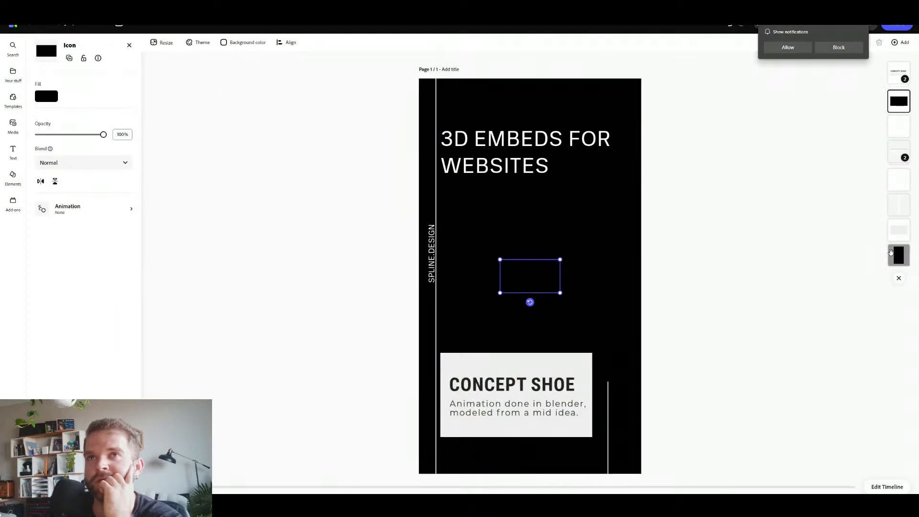
Start replacing the full-page black background video with a file from the device and browse the Home locations for the render folder.
left_click(898, 255)
left_click(70, 58)
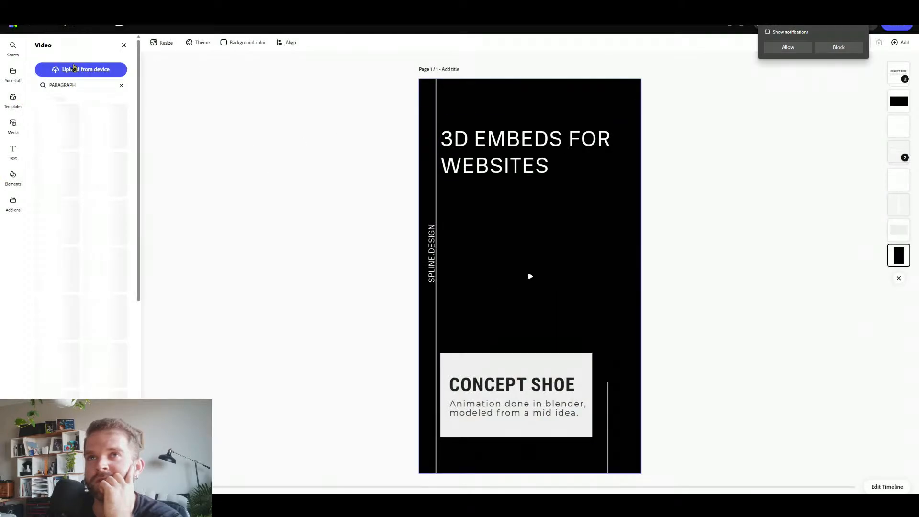
left_click(71, 68)
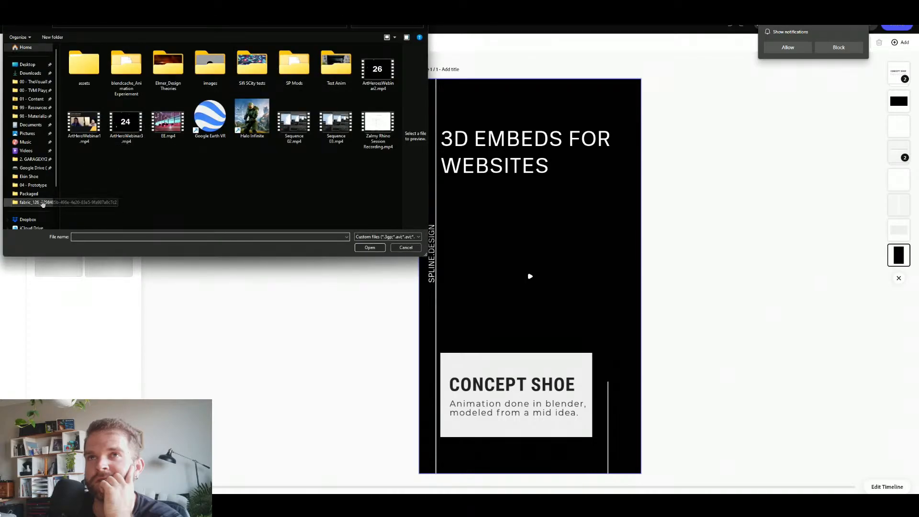
left_click(25, 47)
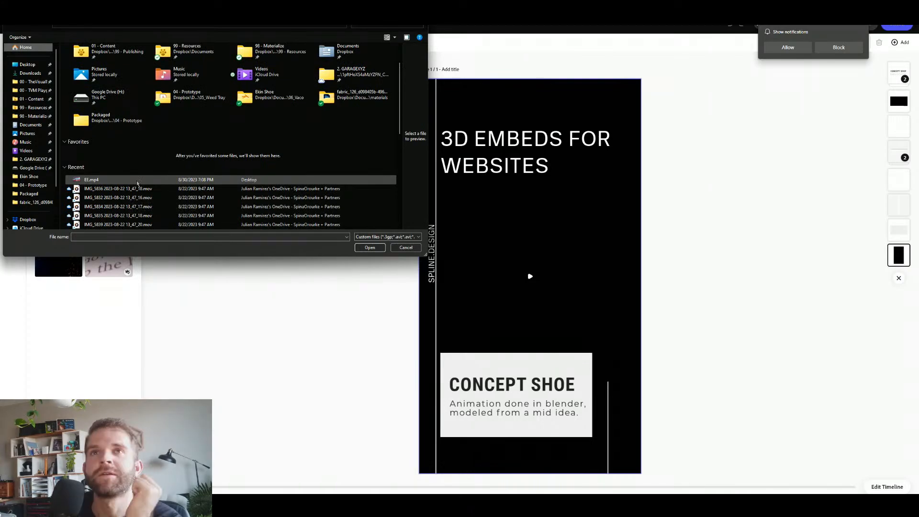
scroll(136, 187, "down", 3)
scroll(131, 187, "up", 3)
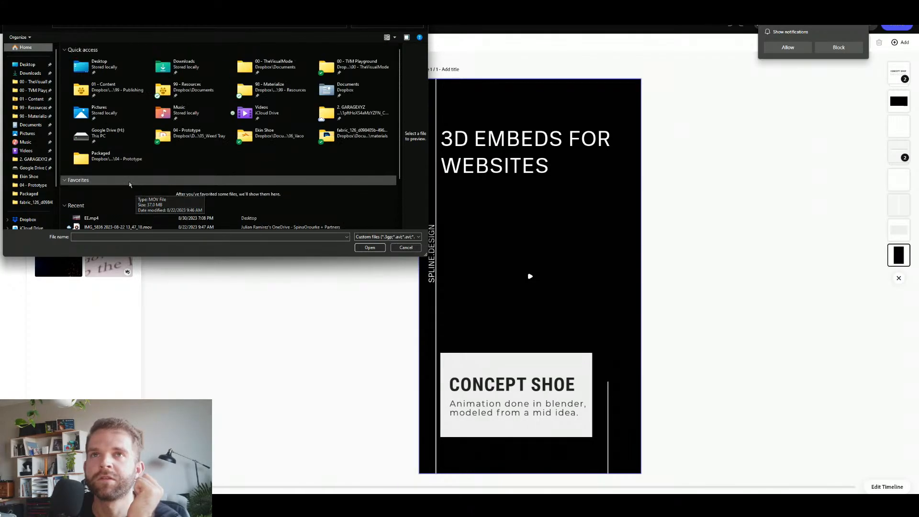
scroll(96, 147, "down", 3)
scroll(97, 147, "up", 3)
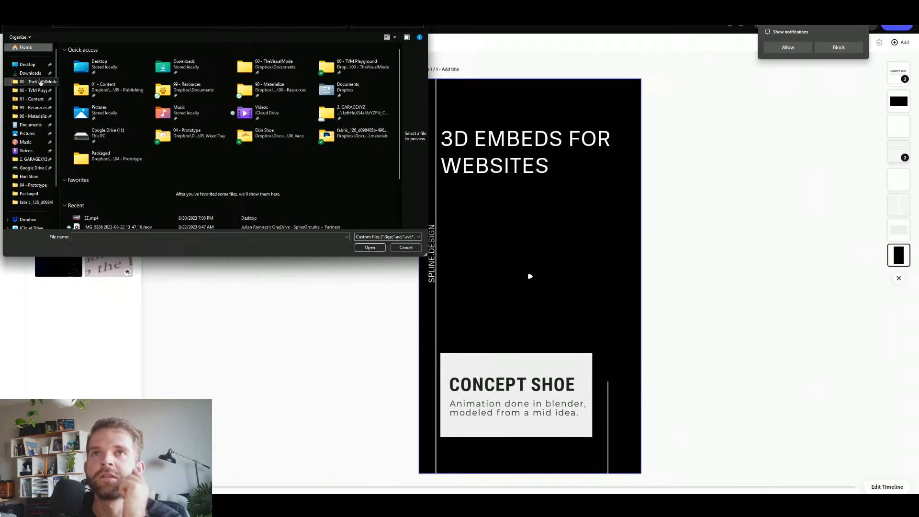
Load Concept Shoe 95e1 Animation.mp4 from the dated folder inside 01 - Content, 01 - Live as the replacement background video.
left_click(32, 99)
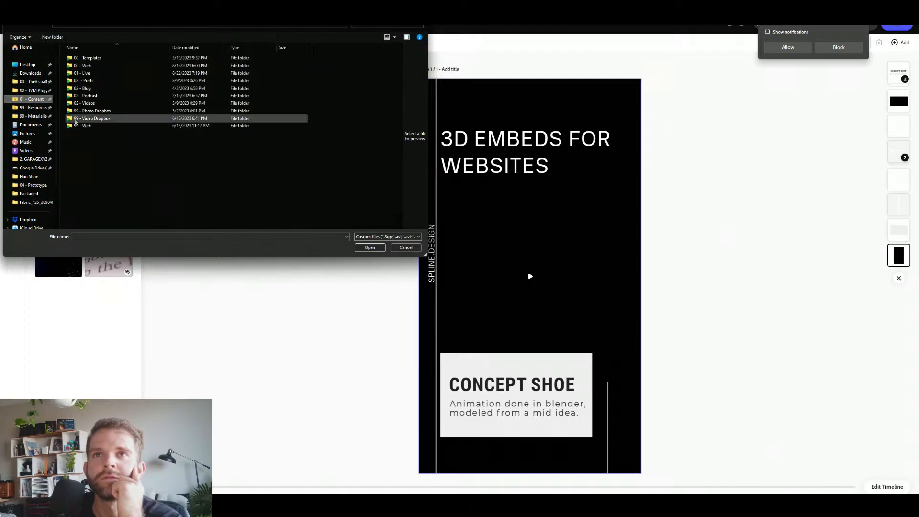
double_click(99, 73)
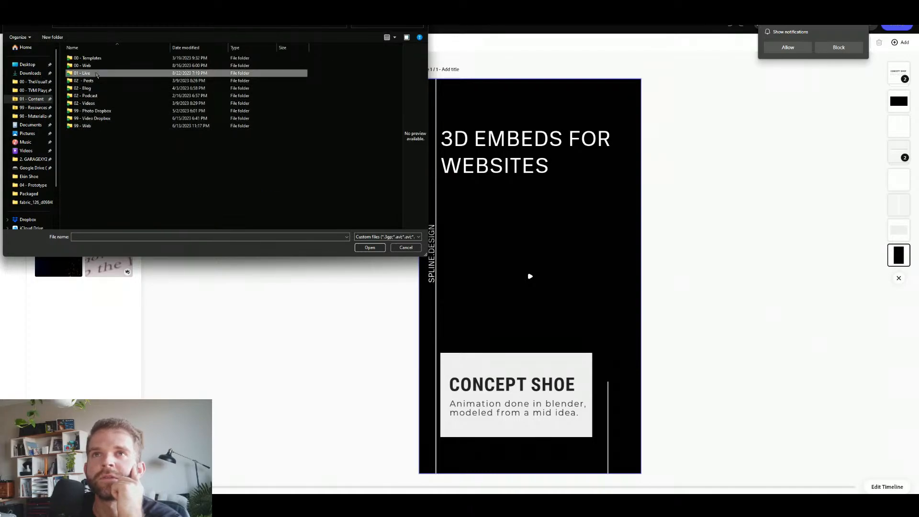
double_click(147, 60)
left_click(143, 73)
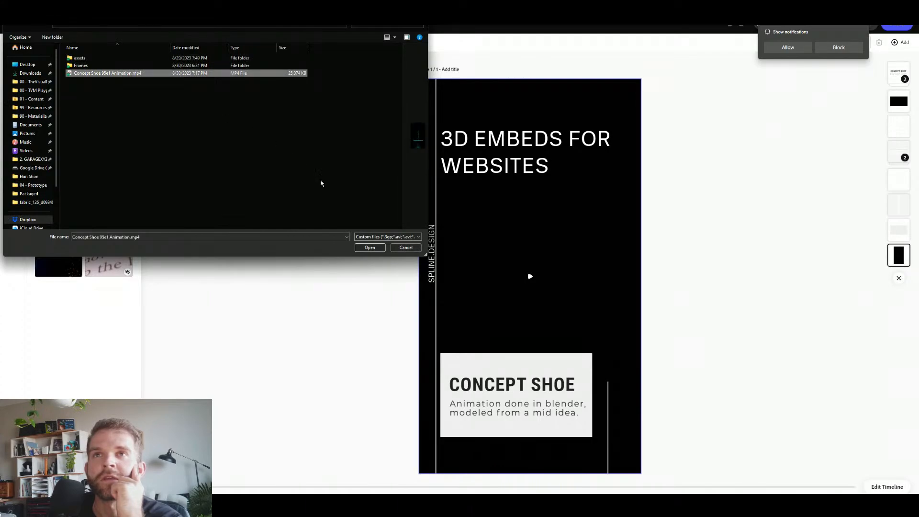
left_click(370, 248)
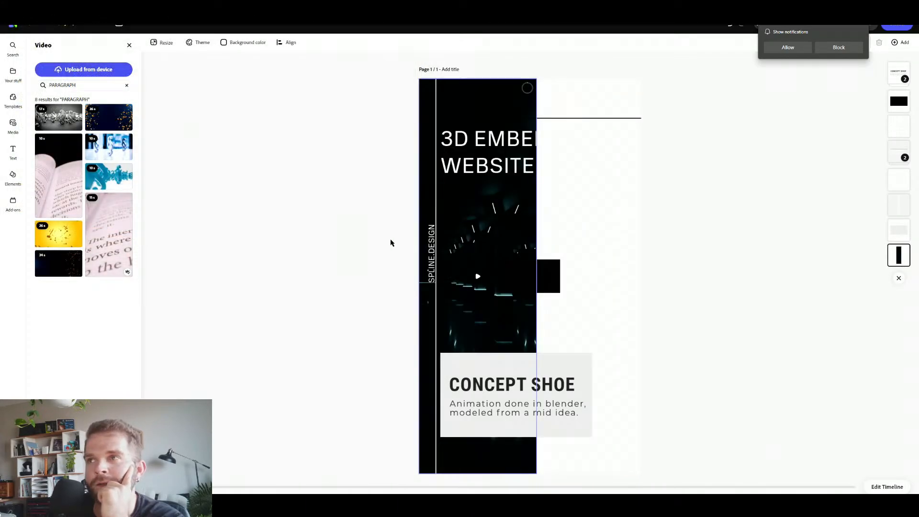
Widen the narrow corridor video to roughly the page width and reposition it behind the title and CONCEPT SHOE card.
left_click_drag(482, 255, 531, 261)
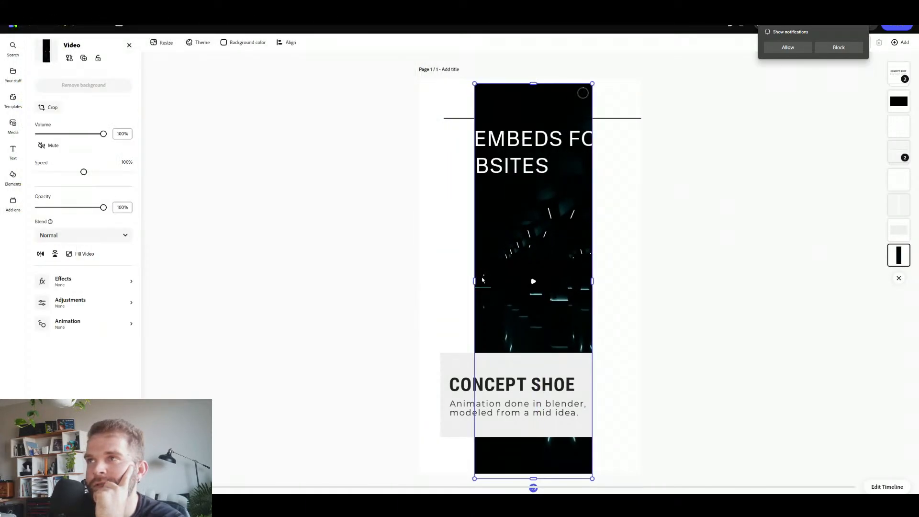
left_click_drag(475, 282, 345, 286)
left_click_drag(450, 290, 528, 306)
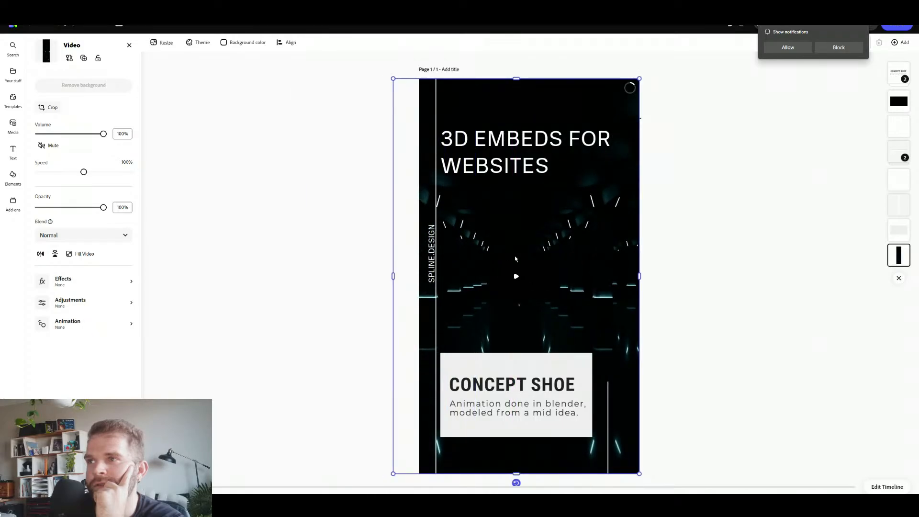
Play the corridor video and delete the small black rectangle in the middle of the page.
left_click(517, 276)
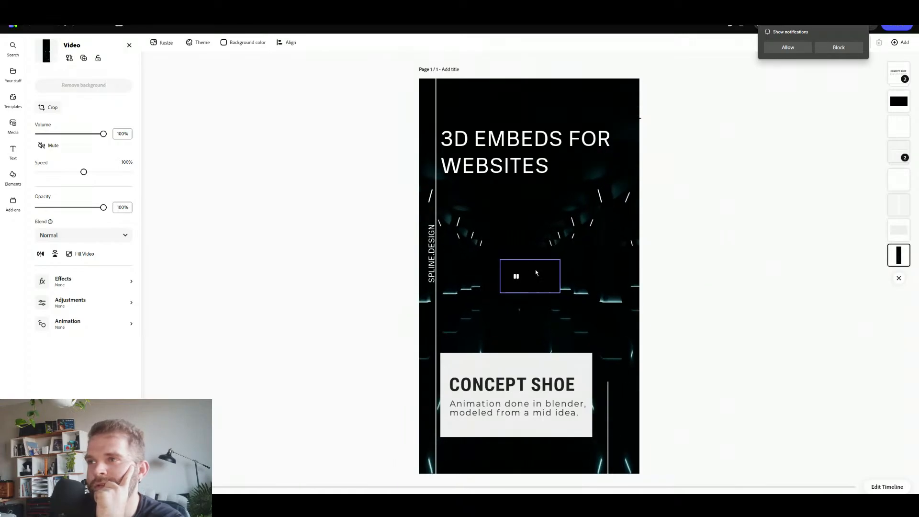
left_click(537, 274)
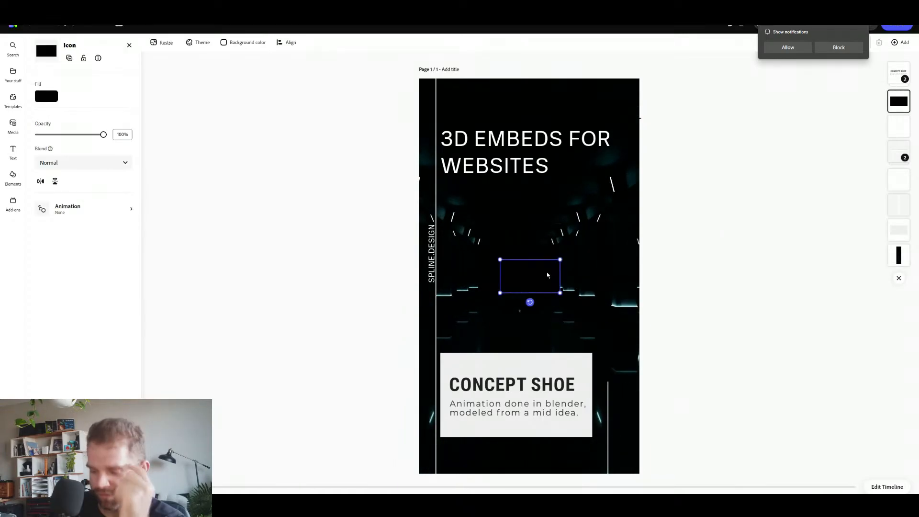
key("Delete")
Shift and slightly enlarge the corridor video until it covers the whole page, and preview the design.
left_click_drag(473, 225, 485, 227)
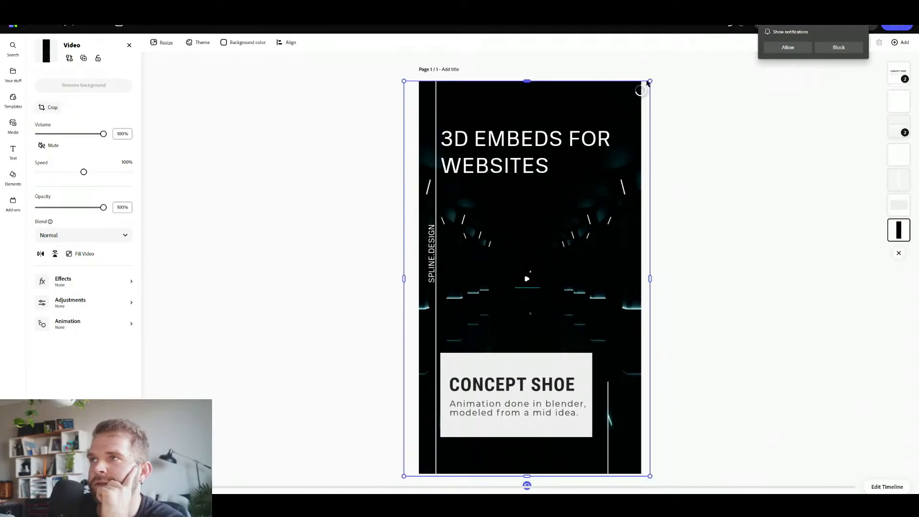
left_click_drag(650, 81, 651, 78)
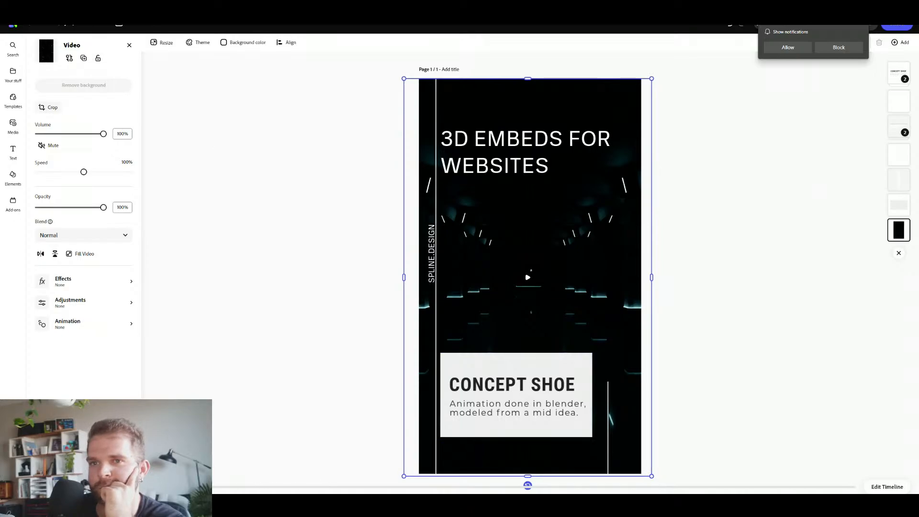
left_click(242, 317)
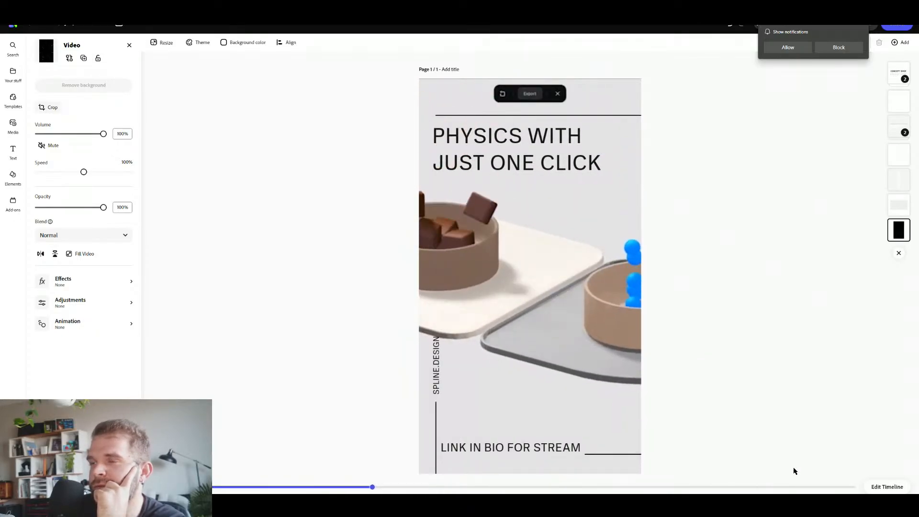
Open the timeline for editing and delete the PHYSICS WITH JUST ONE CLICK scene and all other scenes following the CONCEPT SHOE scene.
left_click(886, 487)
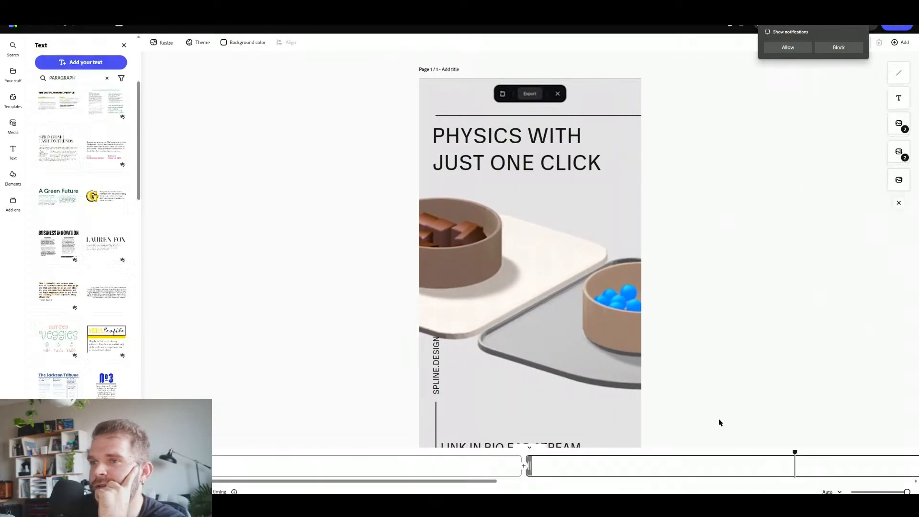
left_click(579, 465)
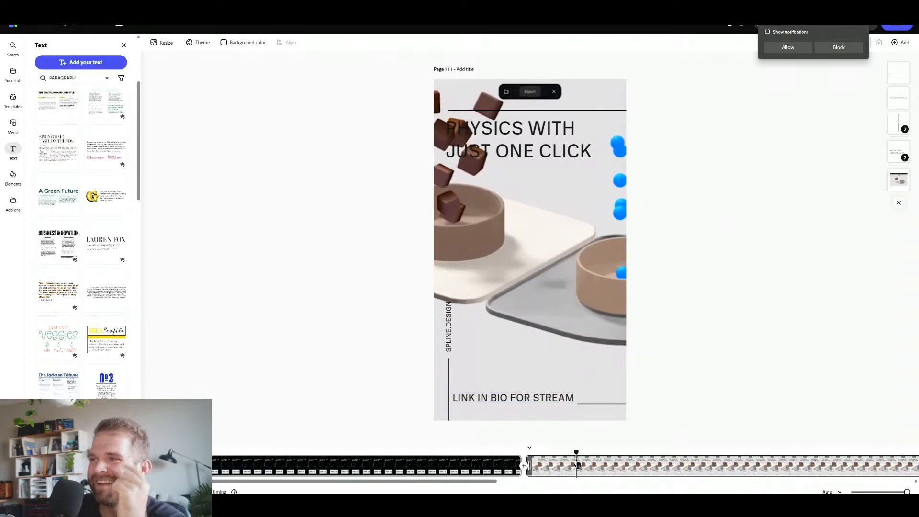
left_click(596, 467)
key("Delete")
key("Delete")
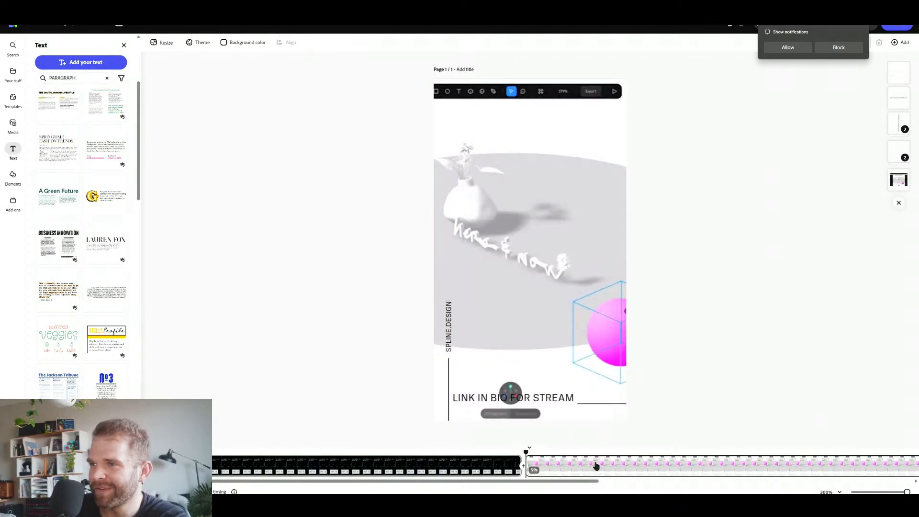
key("Delete")
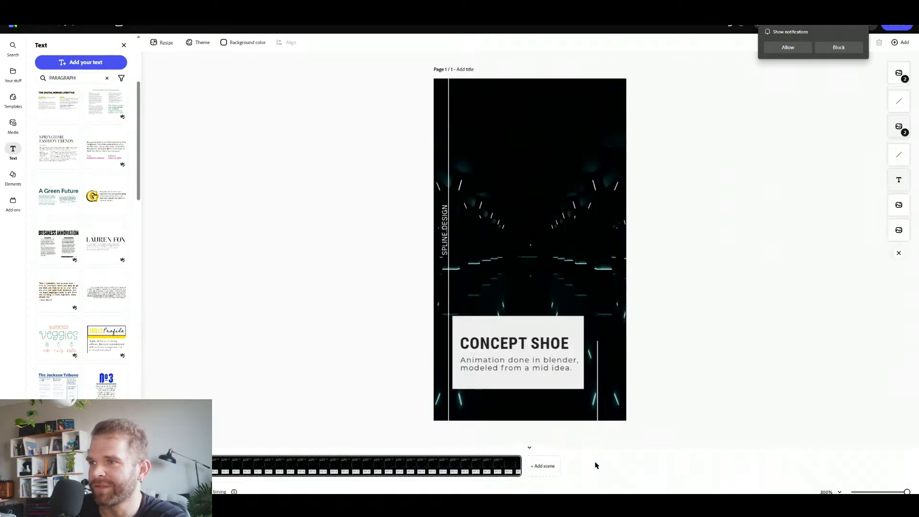
Extend the CONCEPT SHOE scene well past its video and trim it back to the point where the video ends.
left_click_drag(518, 464, 915, 463)
left_click_drag(822, 485, 510, 486)
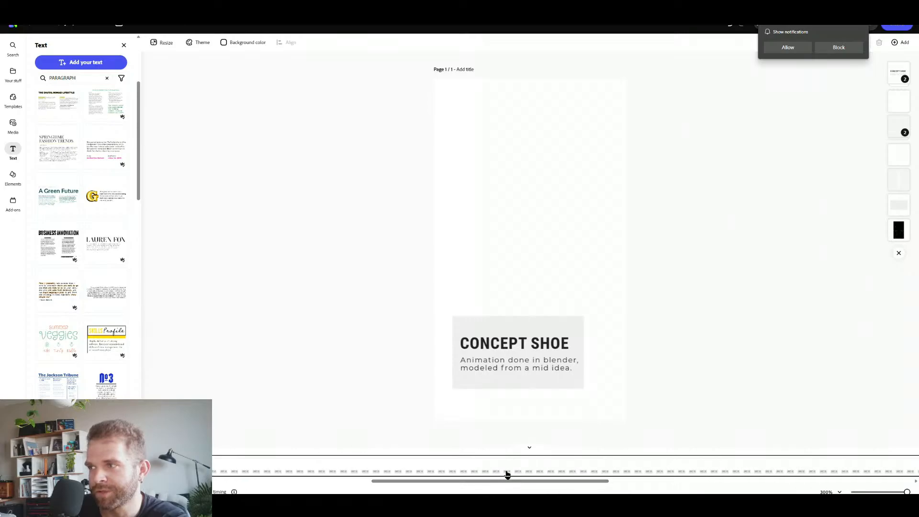
left_click_drag(907, 493, 867, 492)
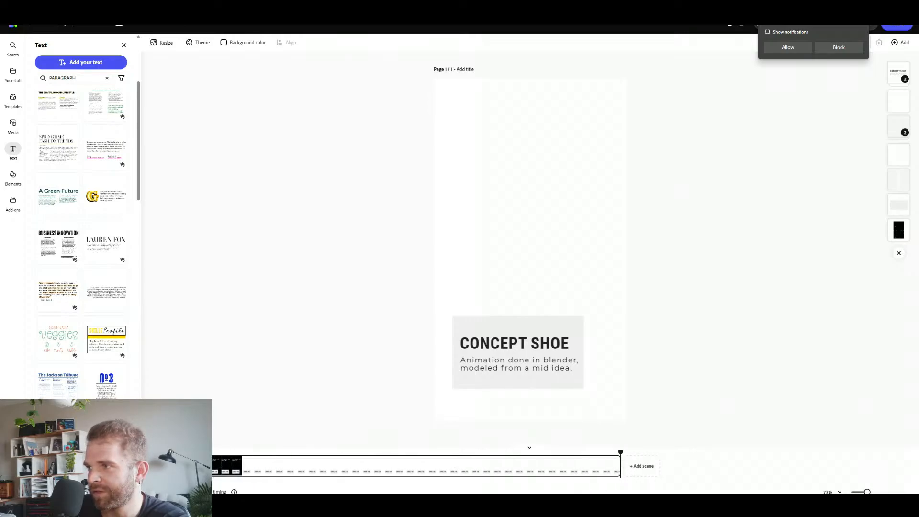
left_click_drag(616, 468, 240, 487)
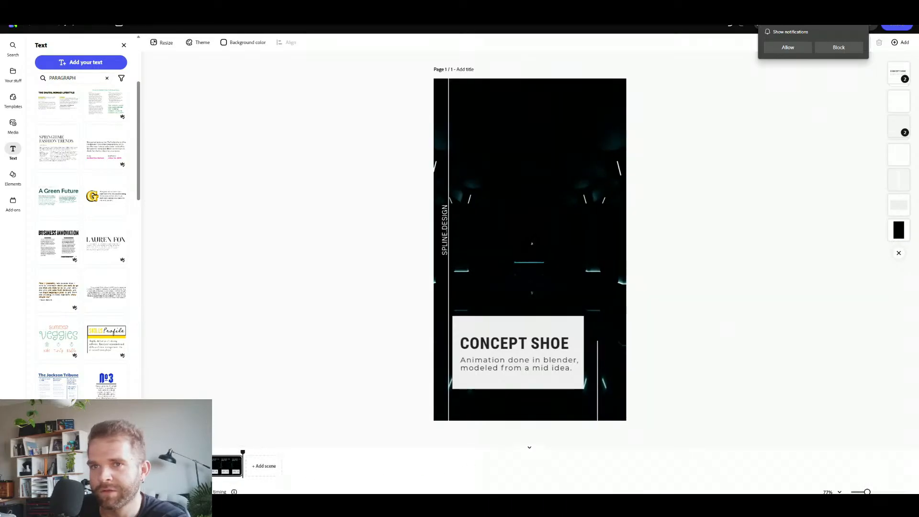
left_click(160, 466)
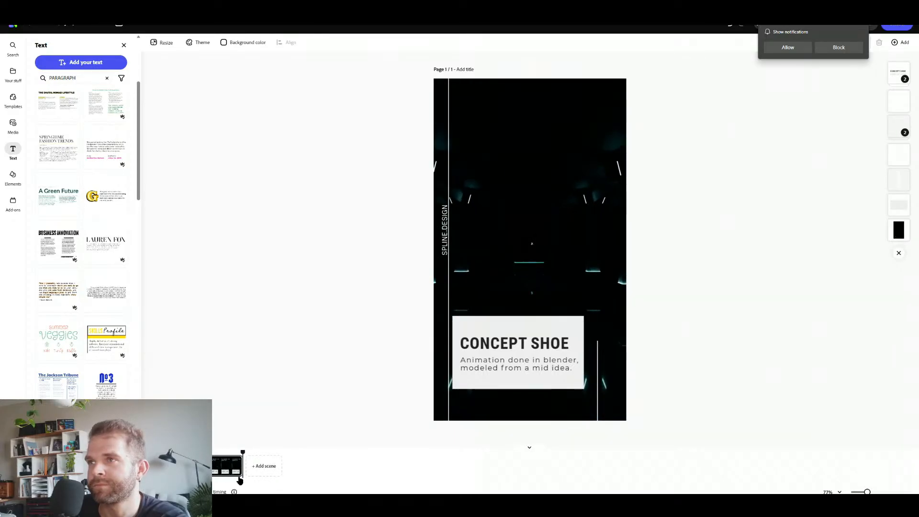
Extend the CONCEPT SHOE scene beyond the video's end again, select the corridor video, and allow the site's notifications.
left_click_drag(244, 474, 583, 473)
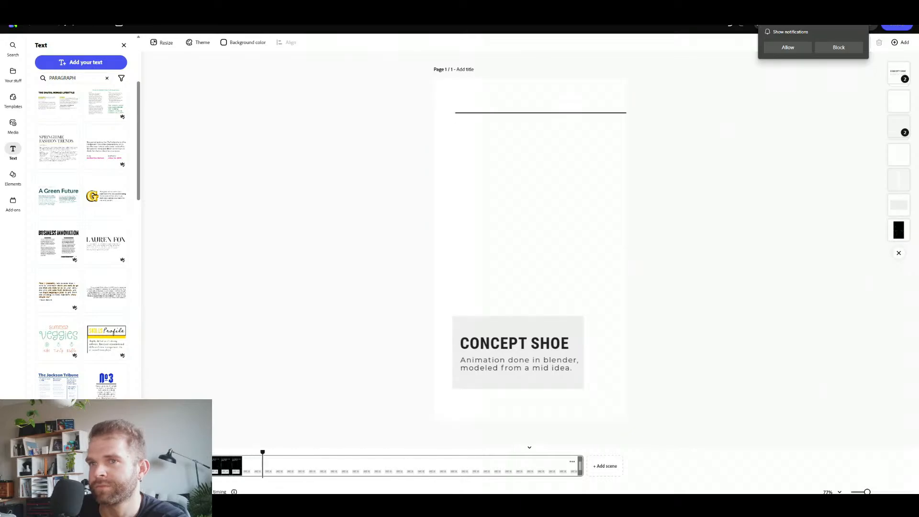
left_click_drag(272, 450, 193, 453)
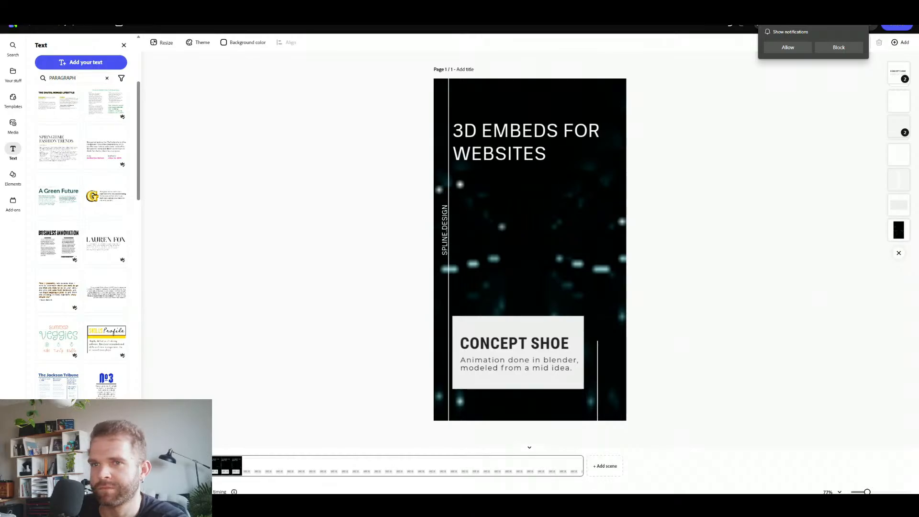
left_click(535, 298)
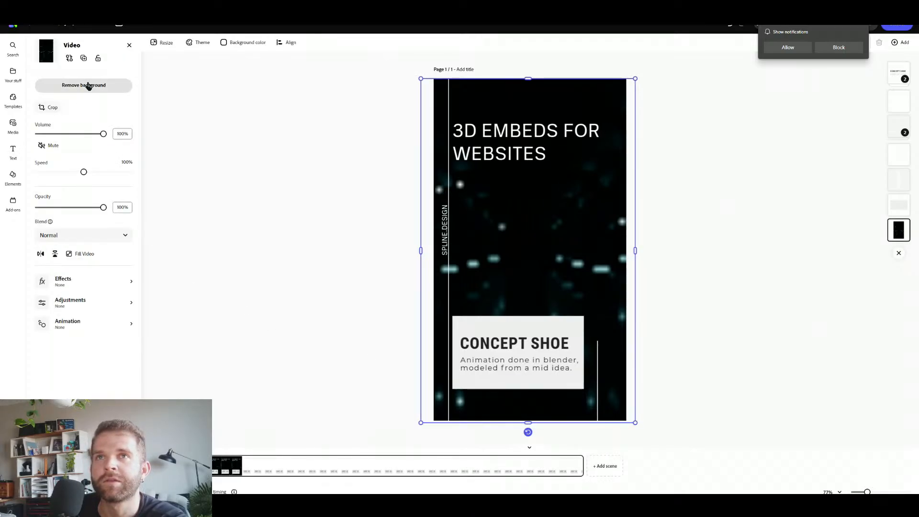
left_click(798, 49)
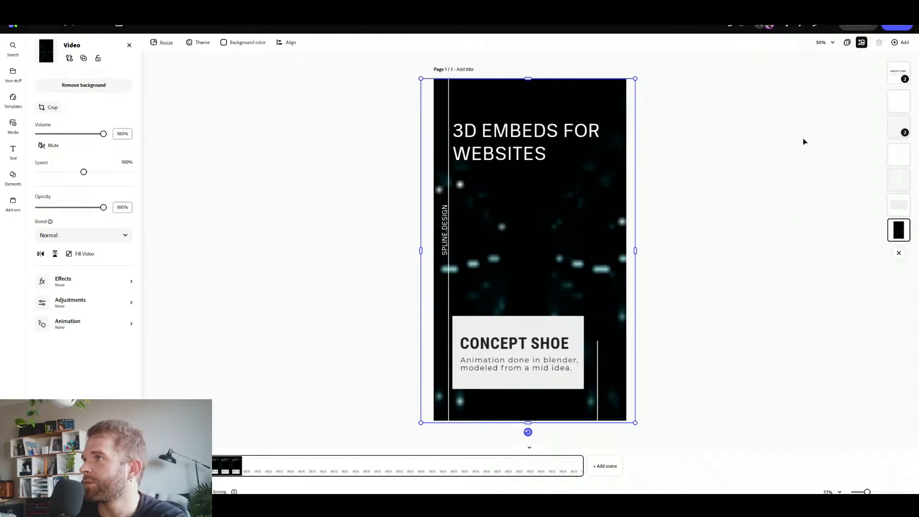
Shorten the CONCEPT SHOE scene to about 9 seconds and bring the playhead back to near the end of the video.
left_click_drag(578, 471, 280, 487)
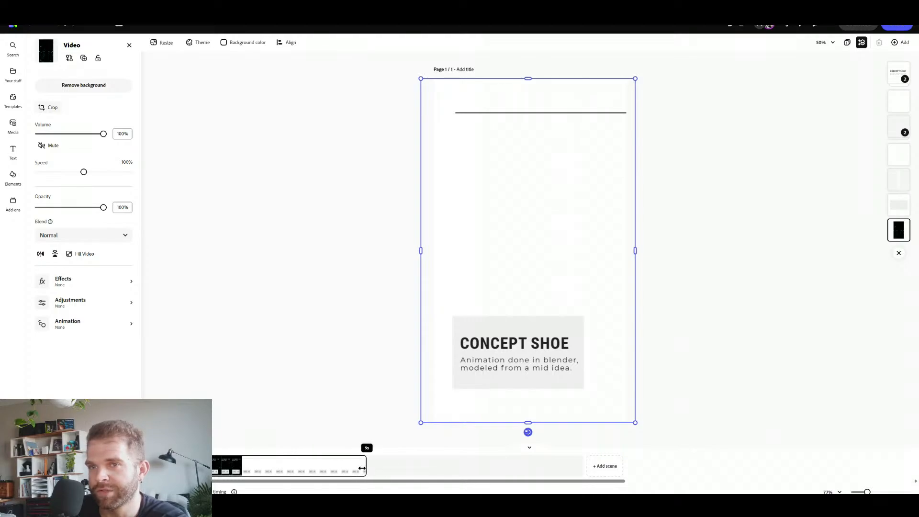
left_click_drag(362, 468, 363, 468)
left_click(249, 471)
left_click_drag(230, 453, 236, 473)
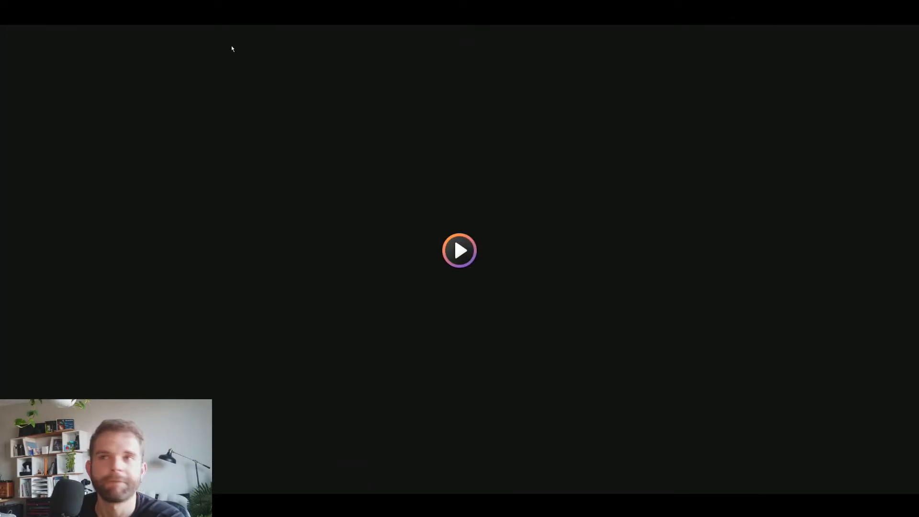
Play the rendered shoe animation in the media player to check it, and return to Adobe Express.
left_click(454, 238)
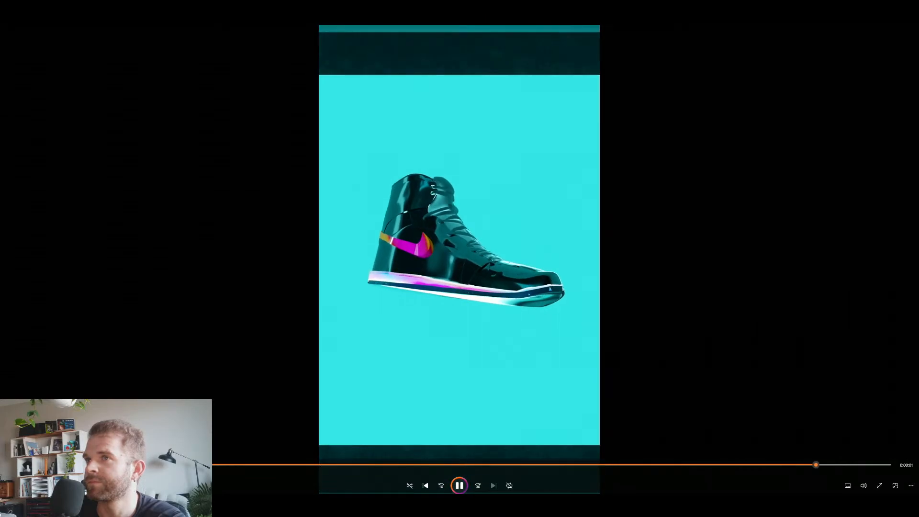
key("alt+Tab")
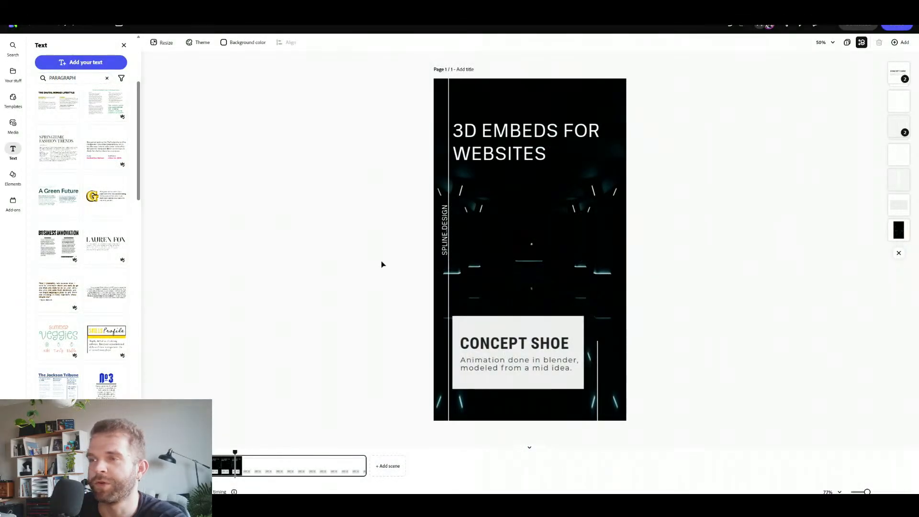
Replace the page's corridor video with the shoe animation file uploaded again from the device.
left_click(493, 221)
left_click(493, 221)
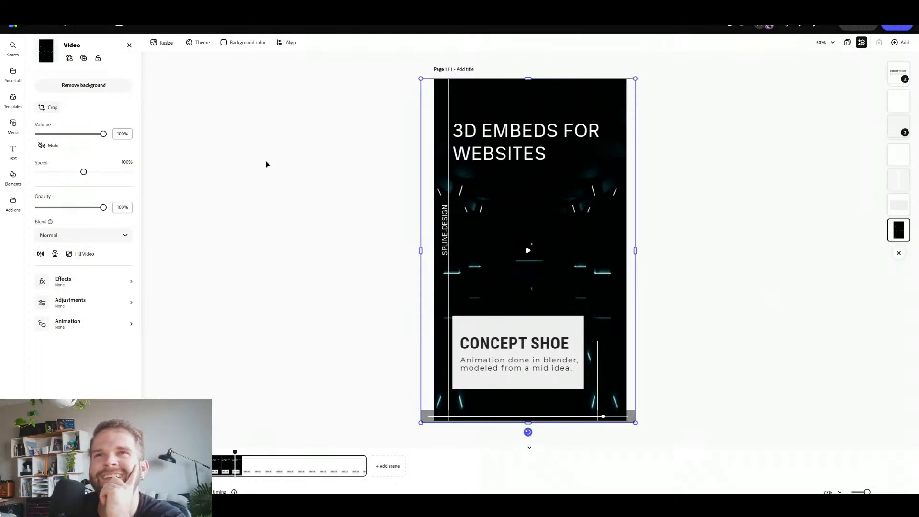
left_click(78, 58)
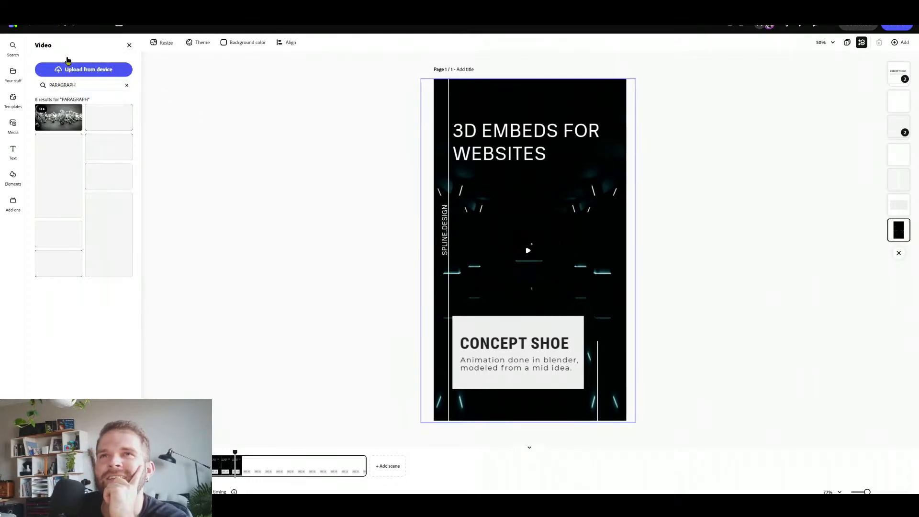
left_click(91, 68)
double_click(110, 74)
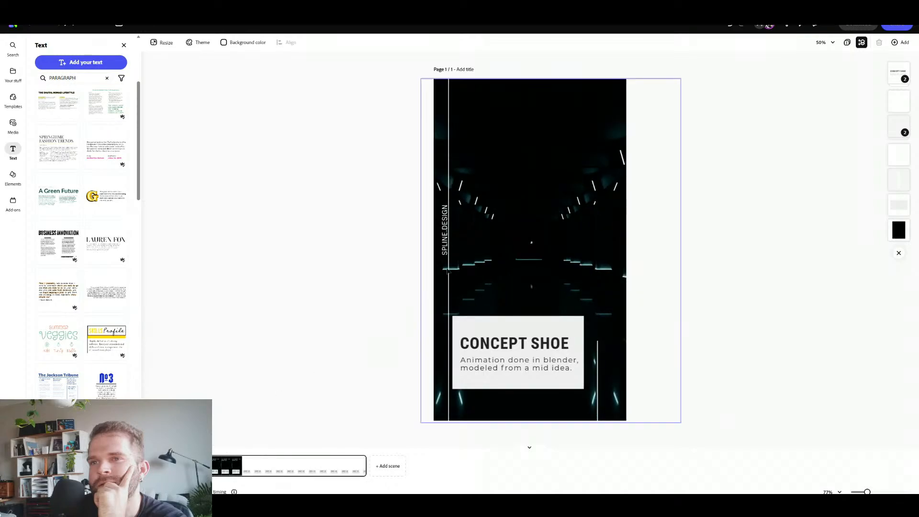
left_click(387, 466)
left_click(377, 471)
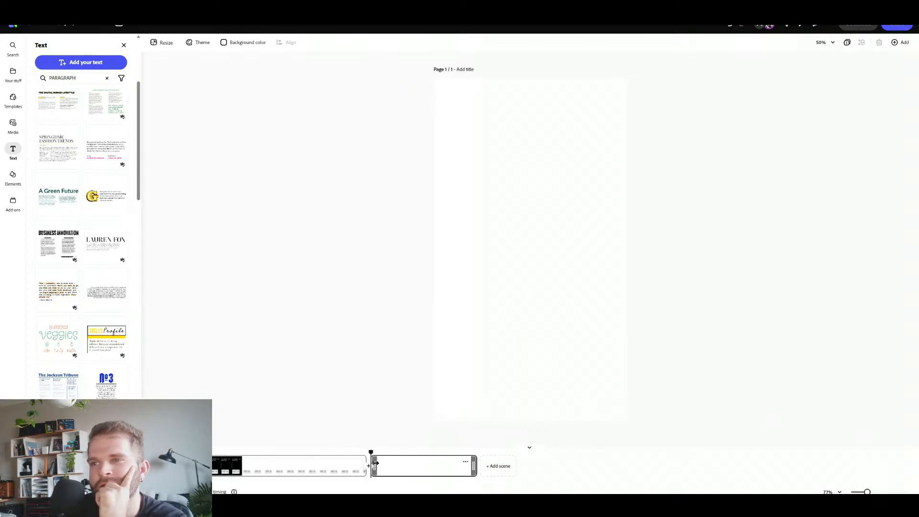
left_click(254, 474)
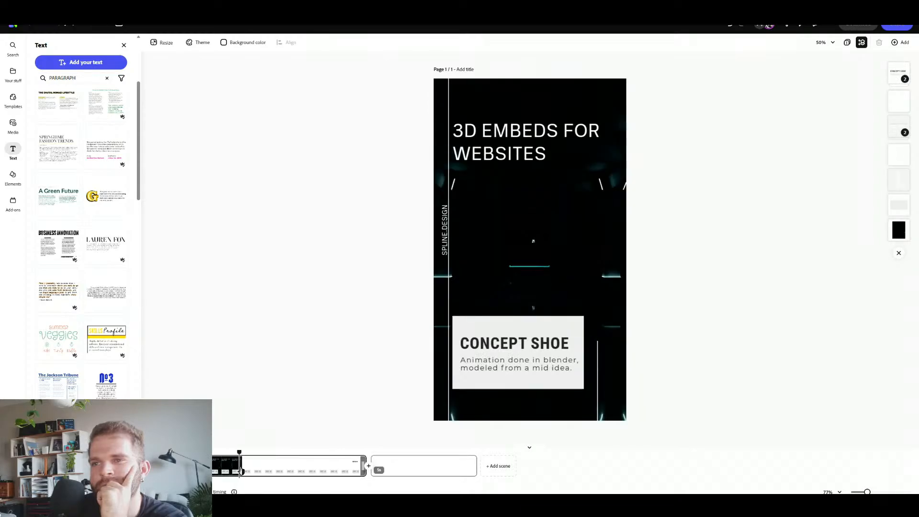
left_click_drag(244, 473, 271, 470)
left_click(397, 460)
right_click(397, 460)
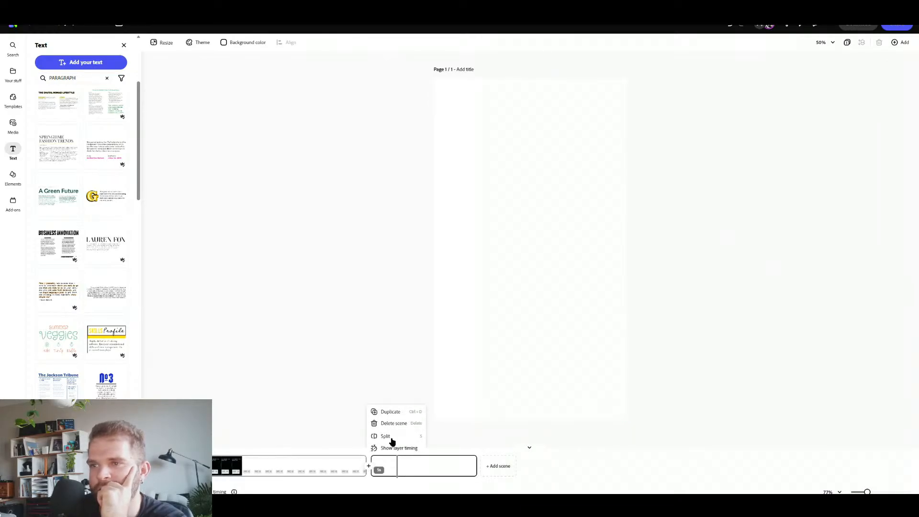
left_click(392, 423)
Show the layer timing of the CONCEPT SHOE scene and return the playhead to the dark corridor section of the background video.
right_click(347, 468)
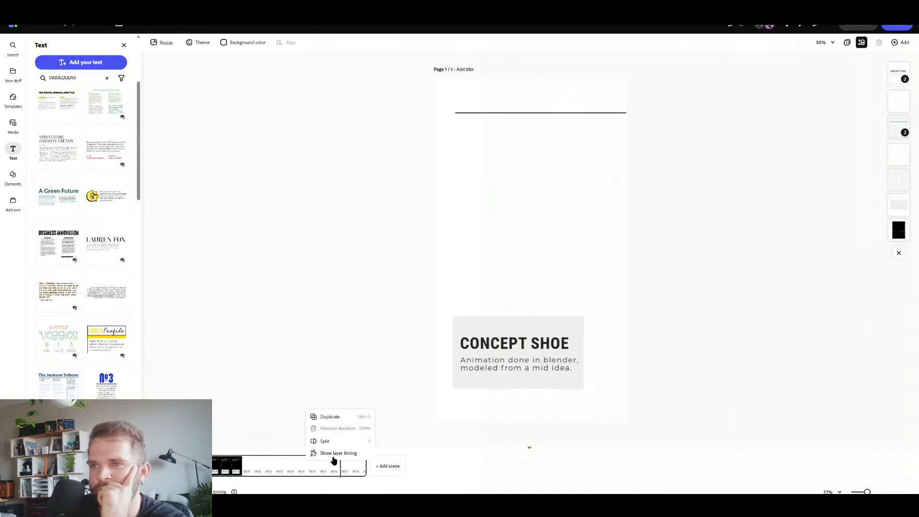
left_click(334, 453)
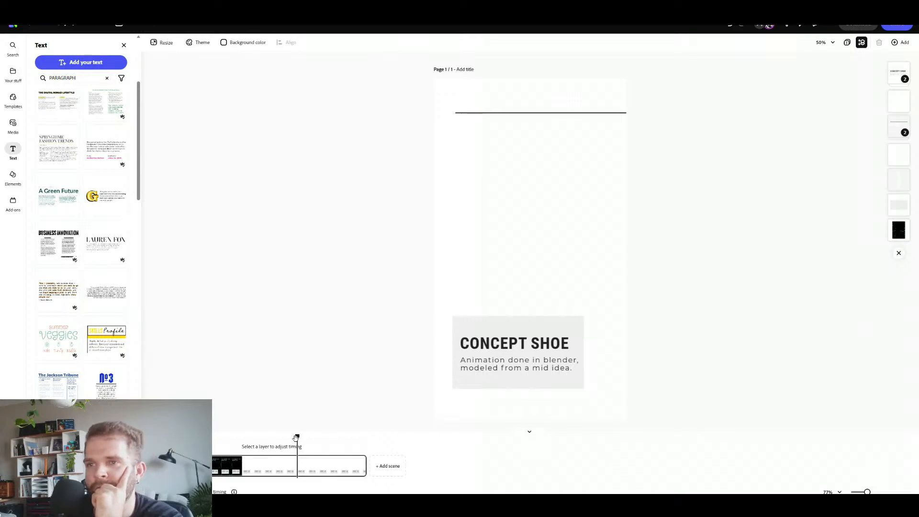
left_click_drag(295, 437, 214, 425)
left_click(225, 474)
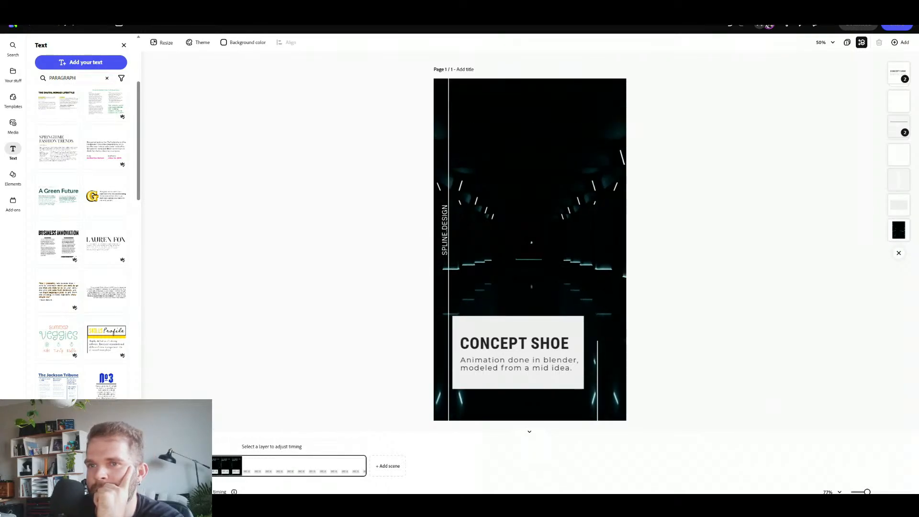
left_click_drag(226, 475, 187, 473)
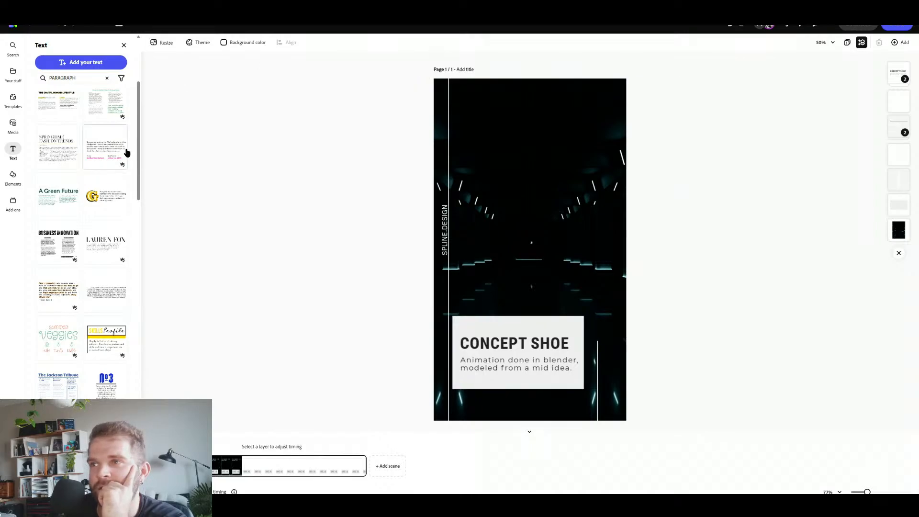
Leave the design for the home page, create a blank Instagram reel from scratch, and dismiss the file chooser.
scroll(44, 149, "up", 2)
left_click(13, 77)
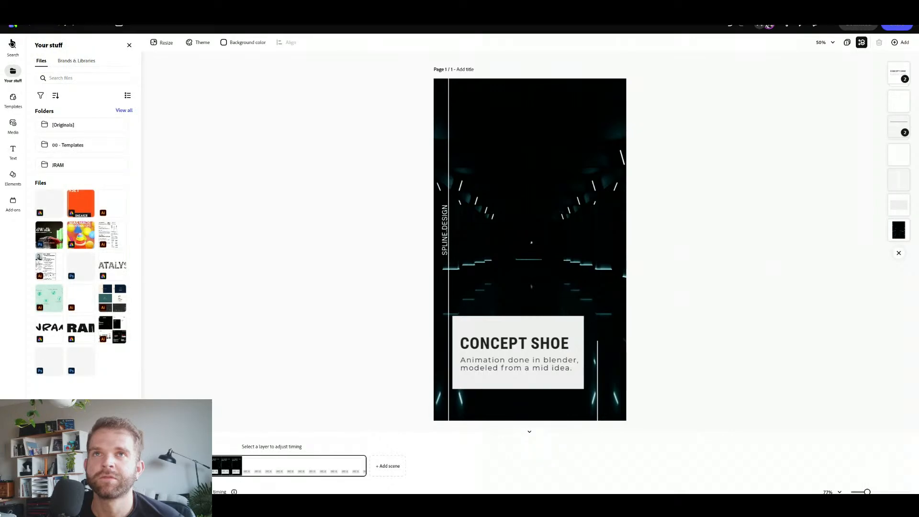
left_click(13, 29)
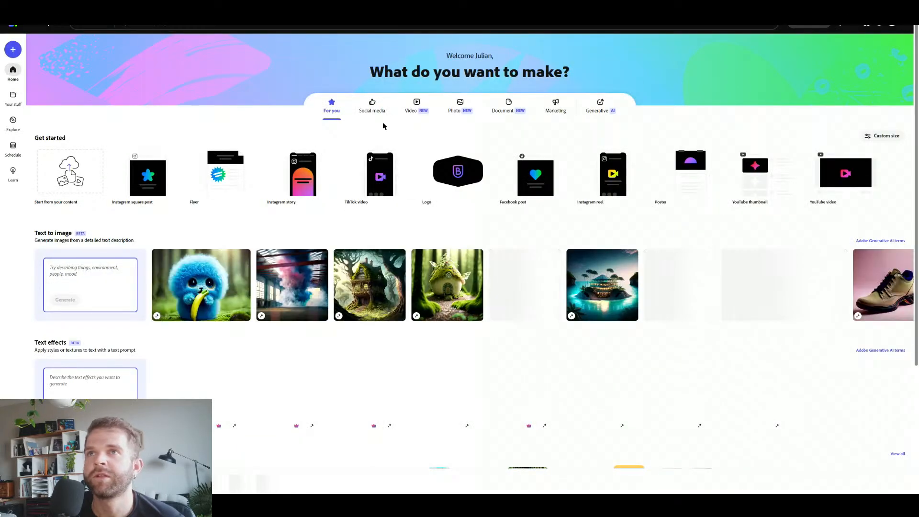
left_click(416, 103)
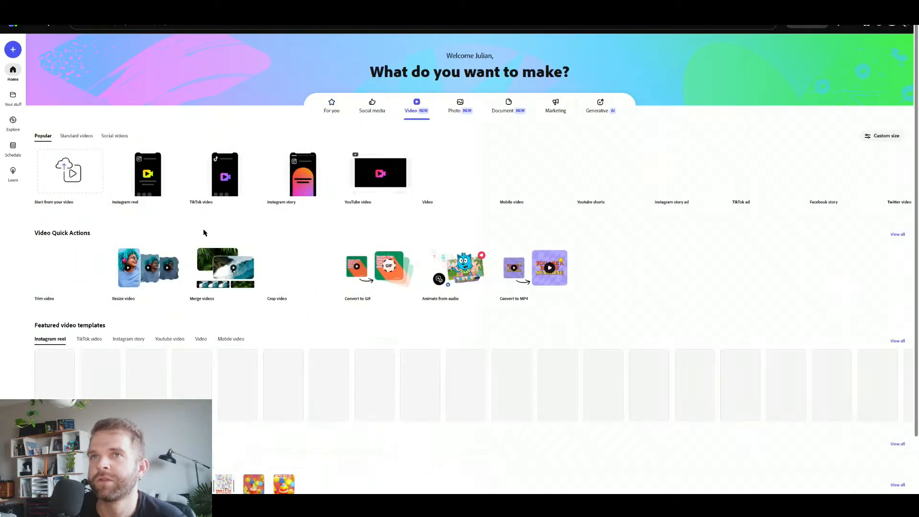
mouse_move(157, 185)
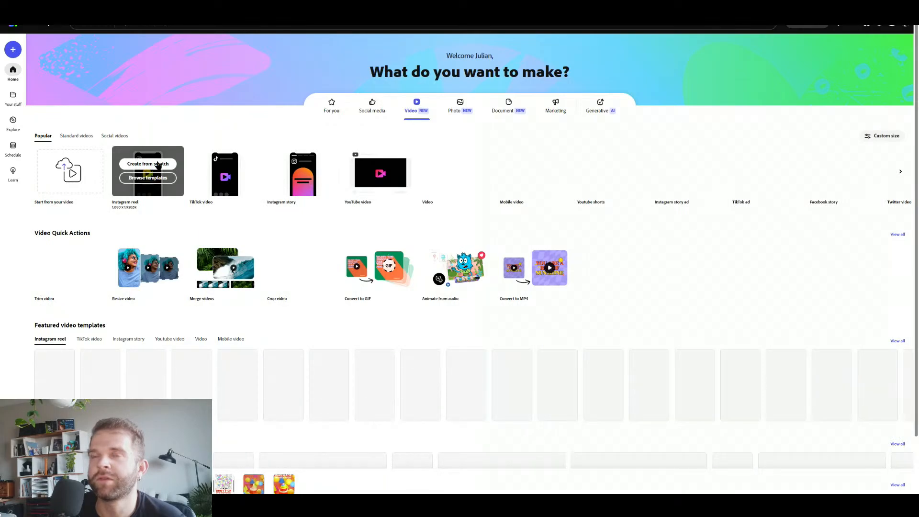
left_click(158, 165)
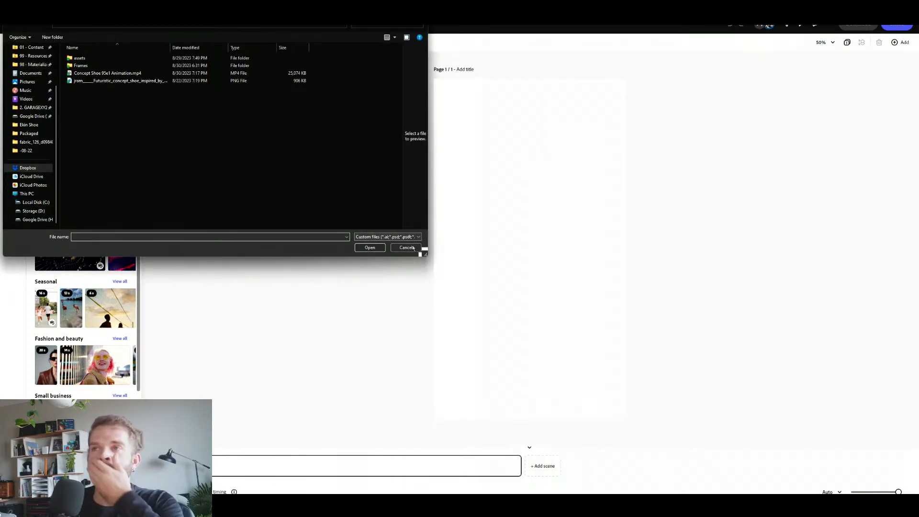
left_click(410, 248)
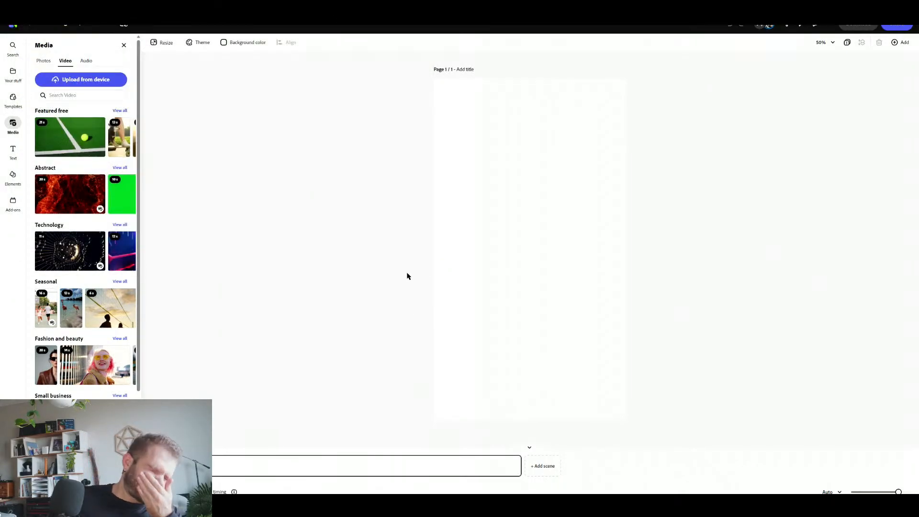
Upload the Concept Shoe animation MP4 into the lengthened blank scene and trim the scene to the clip's end.
mouse_move(519, 466)
left_click_drag(519, 466, 797, 447)
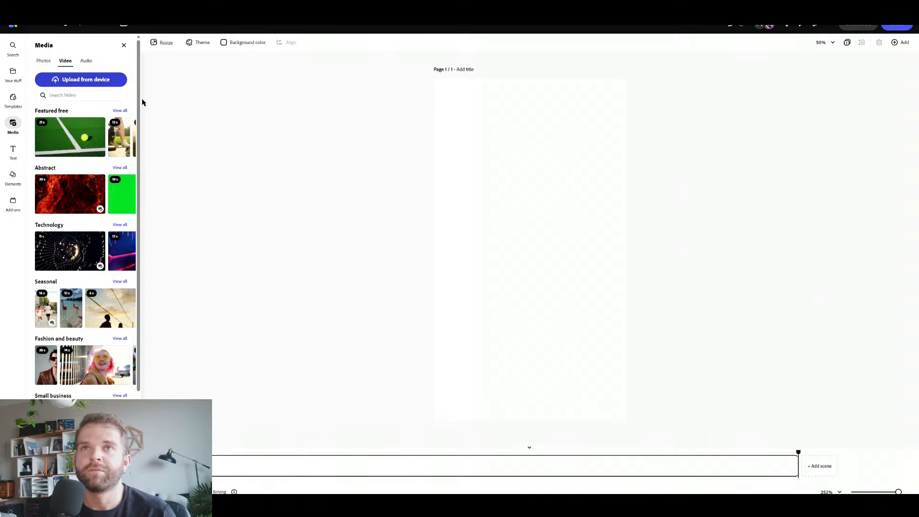
left_click(115, 80)
double_click(115, 75)
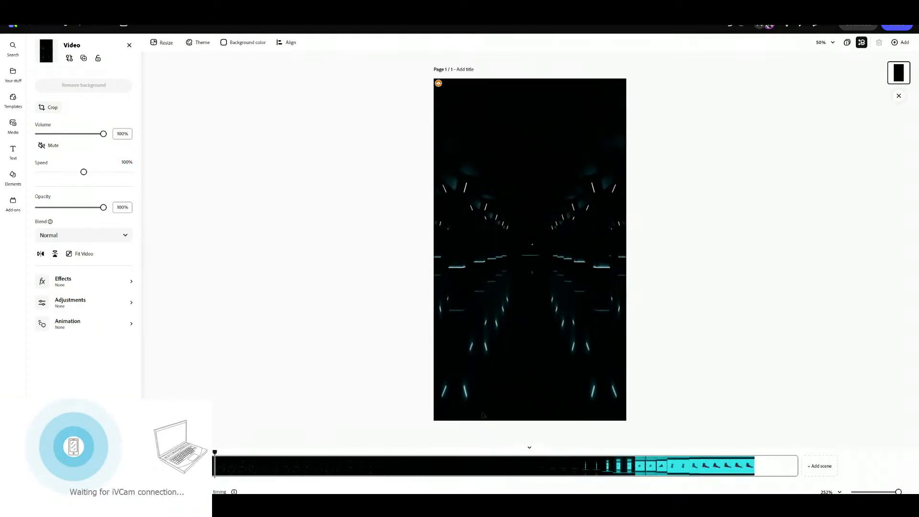
left_click_drag(797, 468, 757, 474)
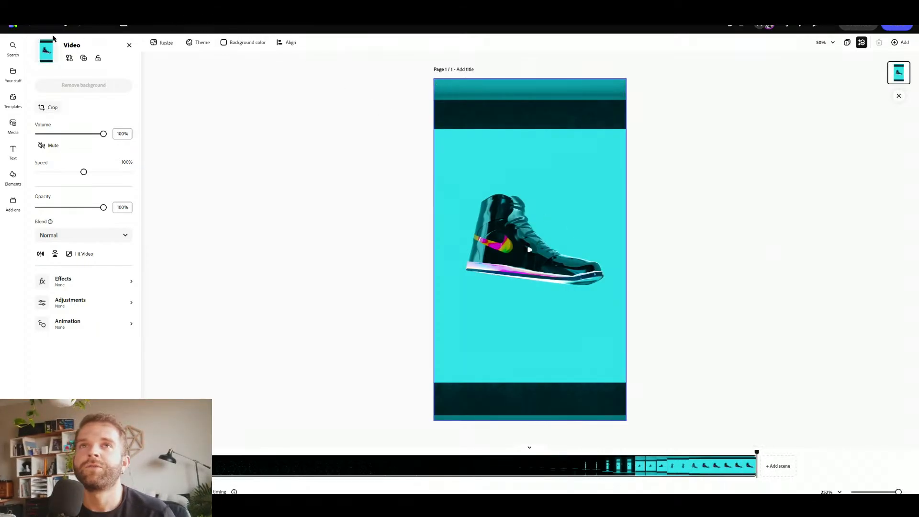
Reopen the earlier CONCEPT SHOE design from the home page and check its layers one by one.
left_click(15, 28)
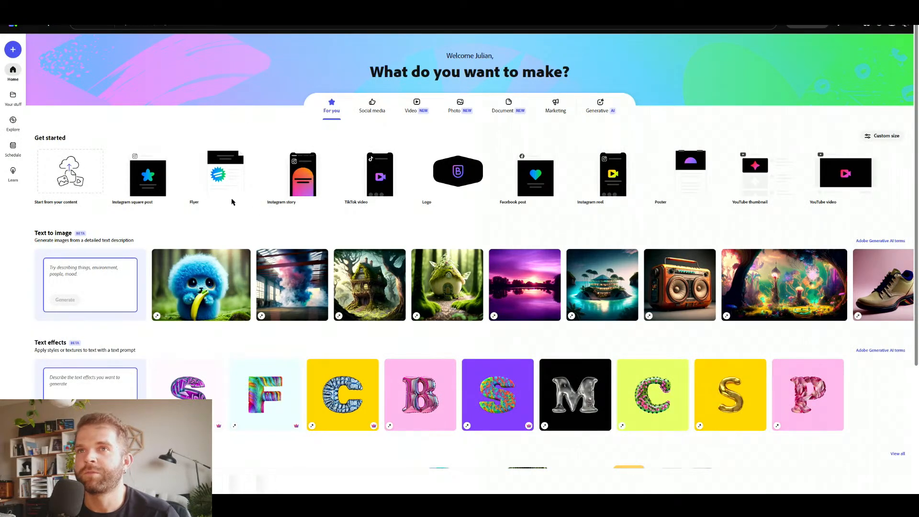
scroll(219, 246, "down", 4)
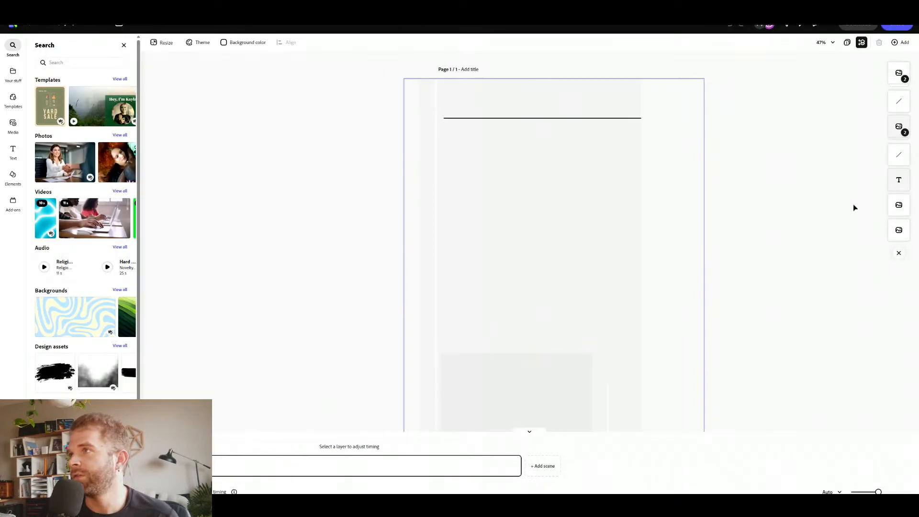
left_click(898, 205)
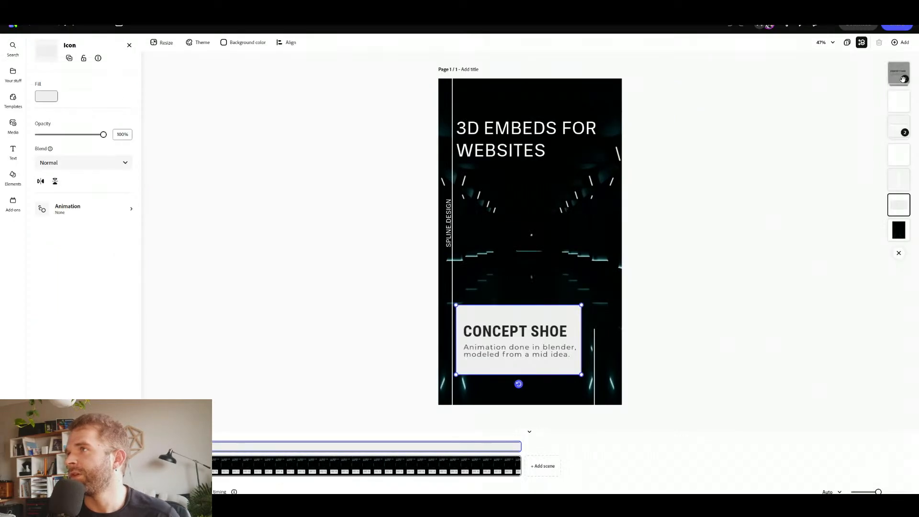
left_click(903, 79)
left_click(899, 211)
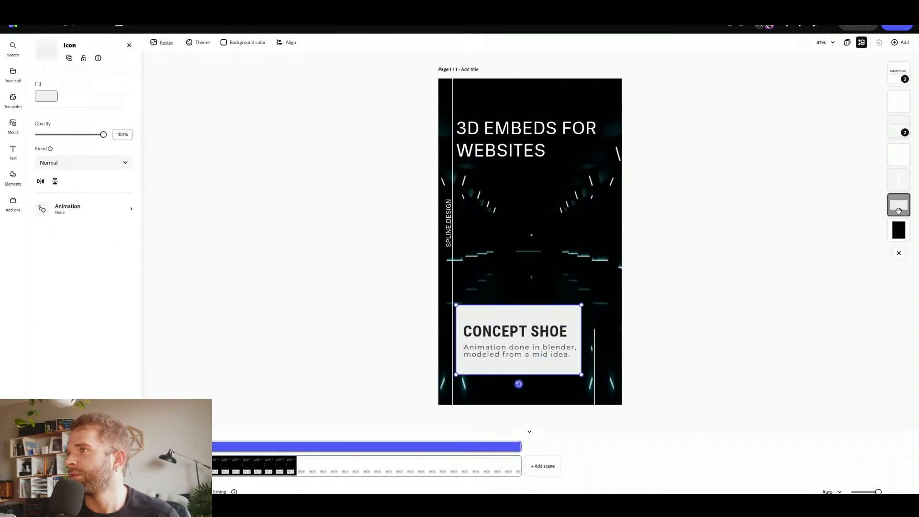
left_click(899, 180)
left_click(899, 155)
left_click(899, 205)
left_click(902, 180)
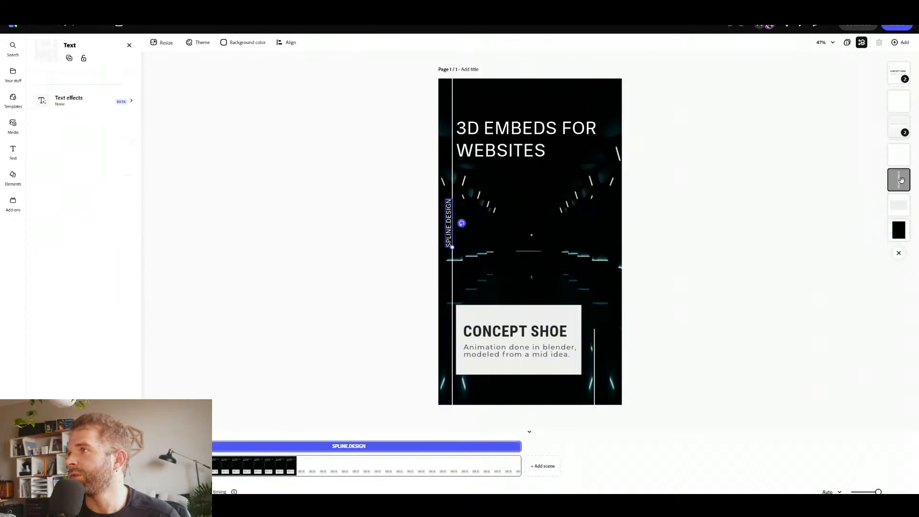
Copy the card, its text, the SPLINE.DESIGN label, the title group and the vertical lines together, leaving out the background video.
left_click(898, 205)
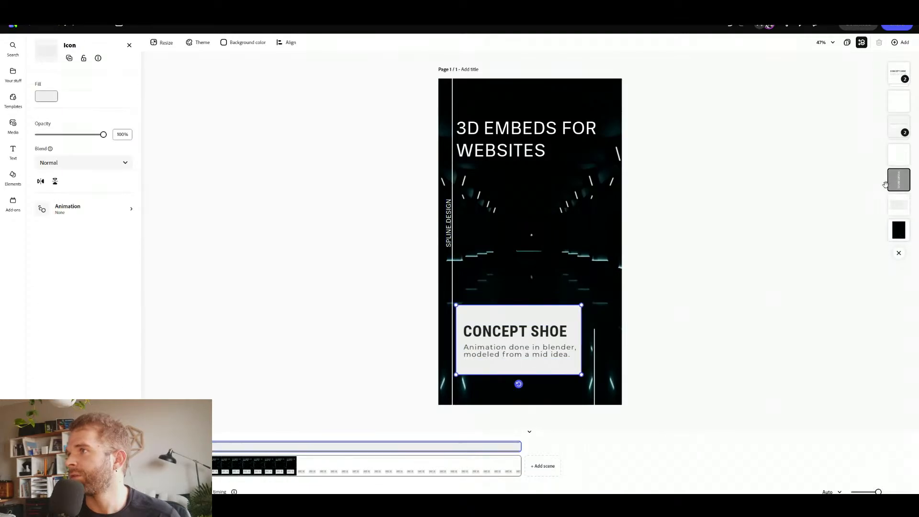
left_click(529, 333, "shift")
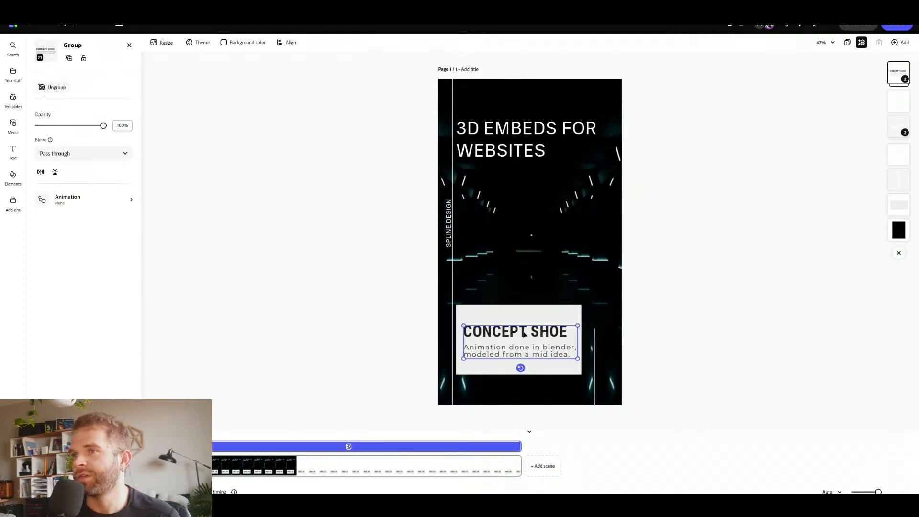
left_click(449, 222, "shift")
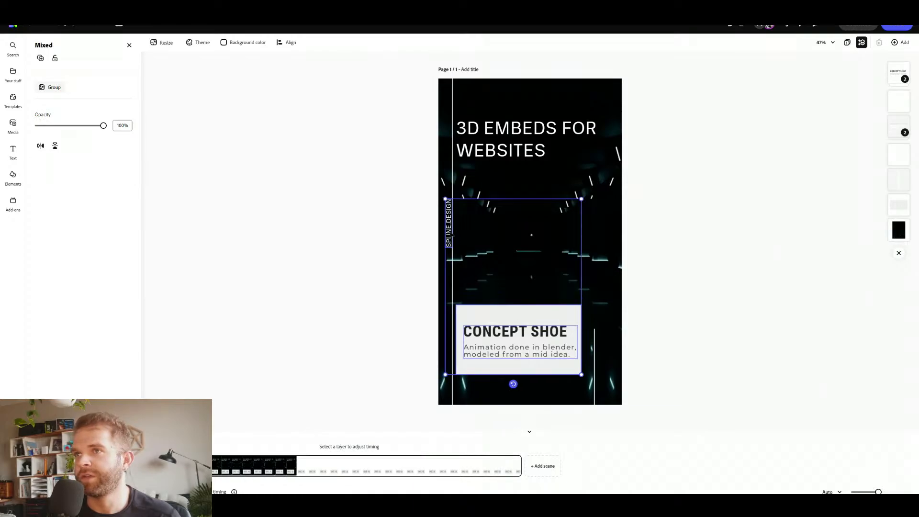
left_click(455, 147, "shift")
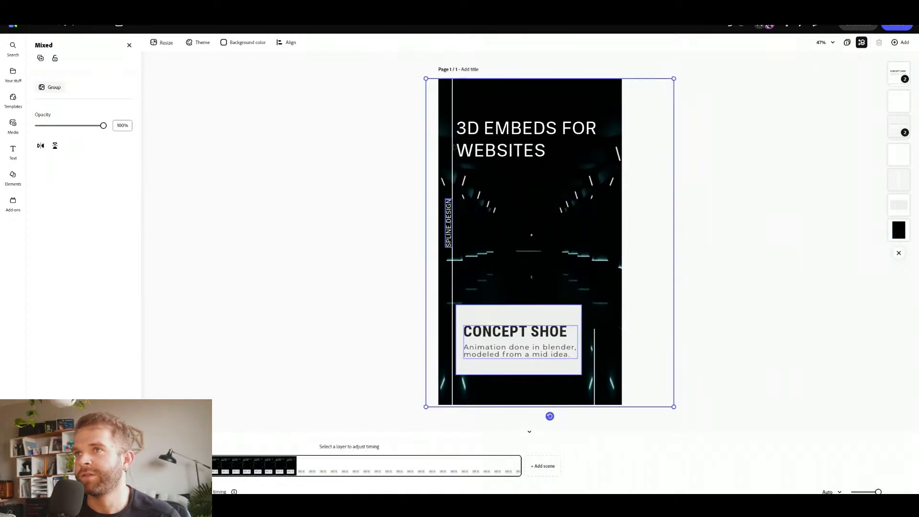
left_click(498, 140)
left_click(452, 175, "shift")
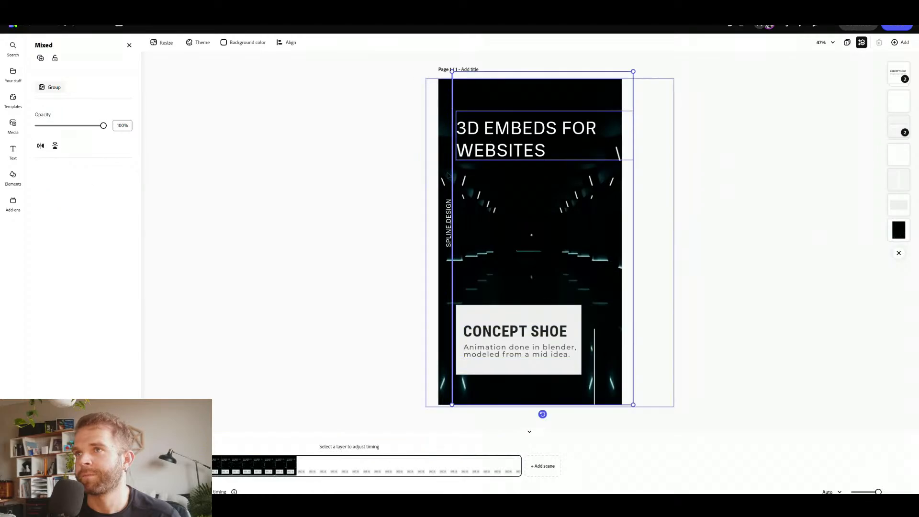
left_click(448, 222, "shift")
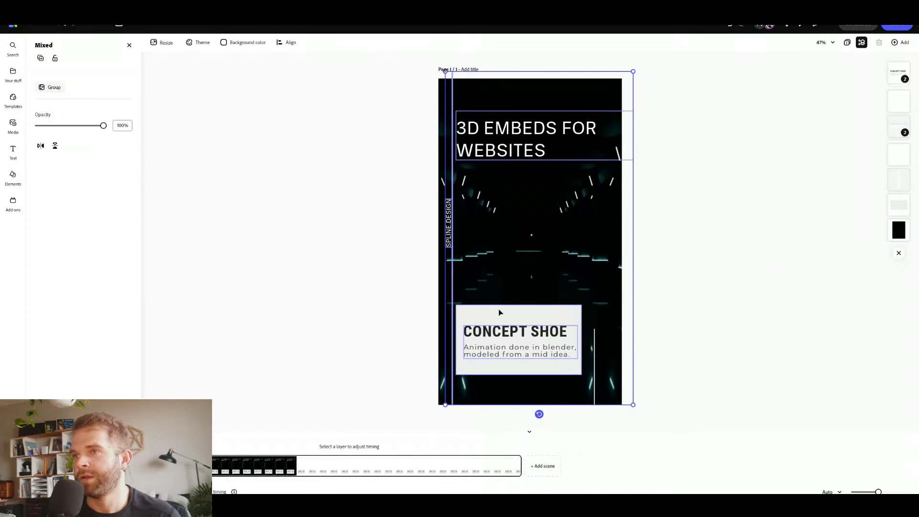
left_click(595, 333, "shift")
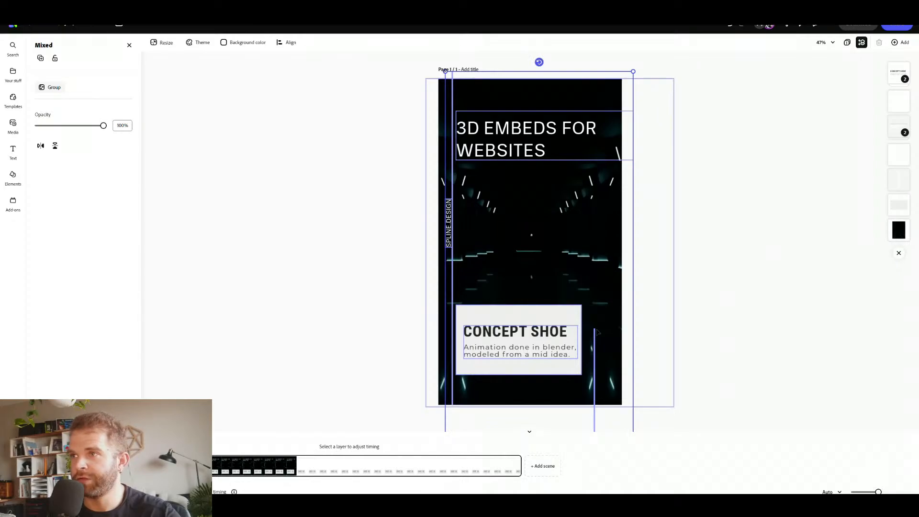
right_click(595, 332)
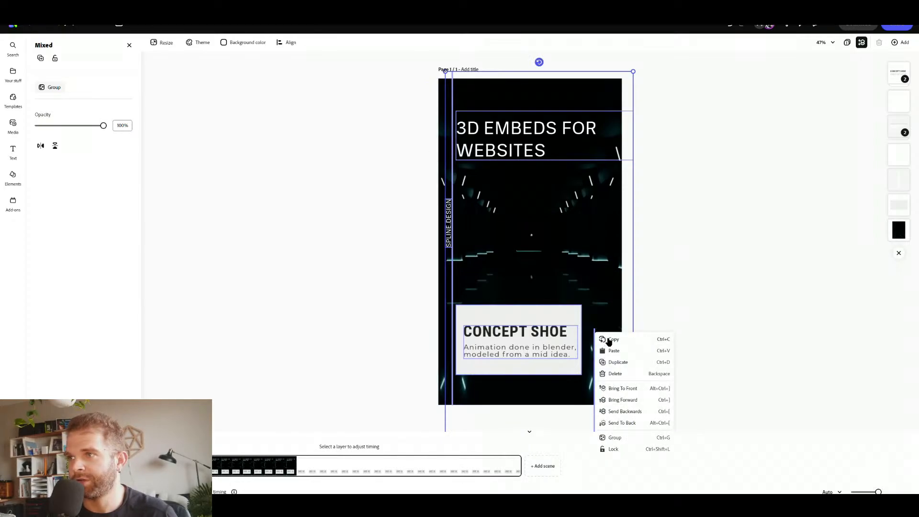
left_click(609, 340)
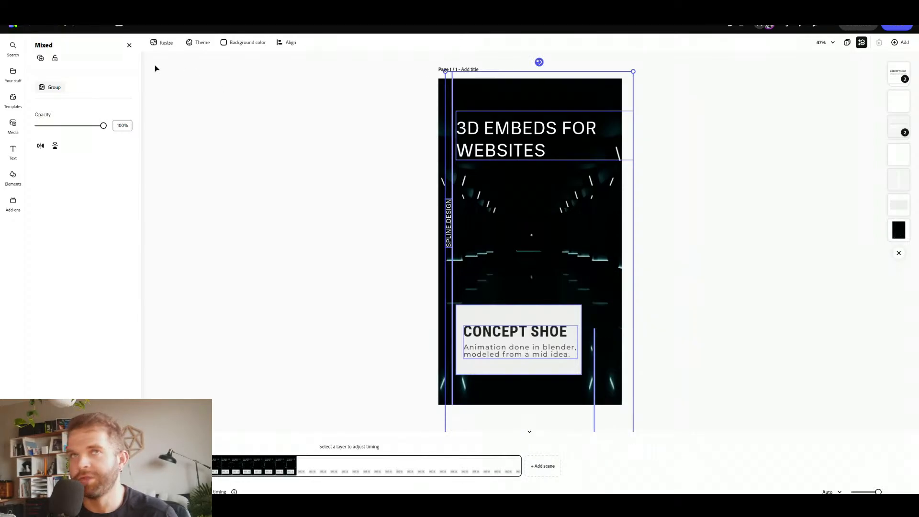
Open the new shoe animation reel and paste the copied design elements onto it, allowing the site clipboard access.
left_click(14, 32)
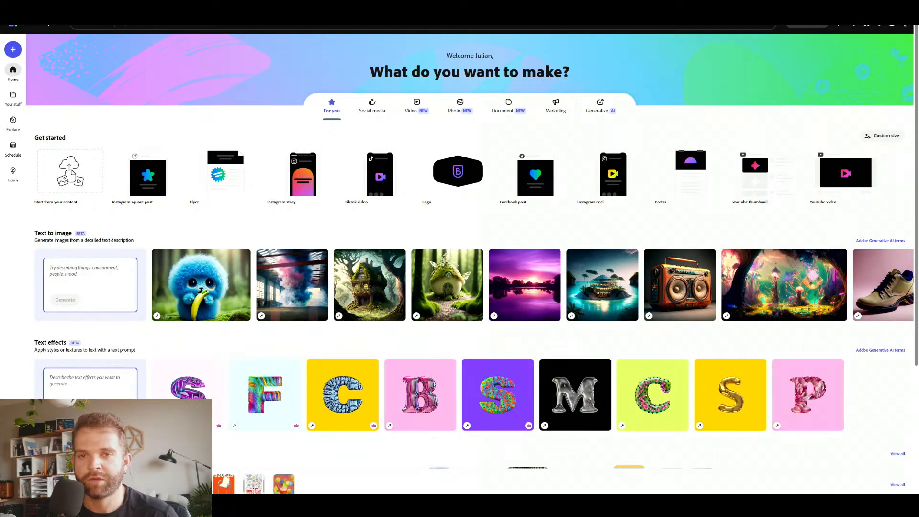
left_click(380, 175)
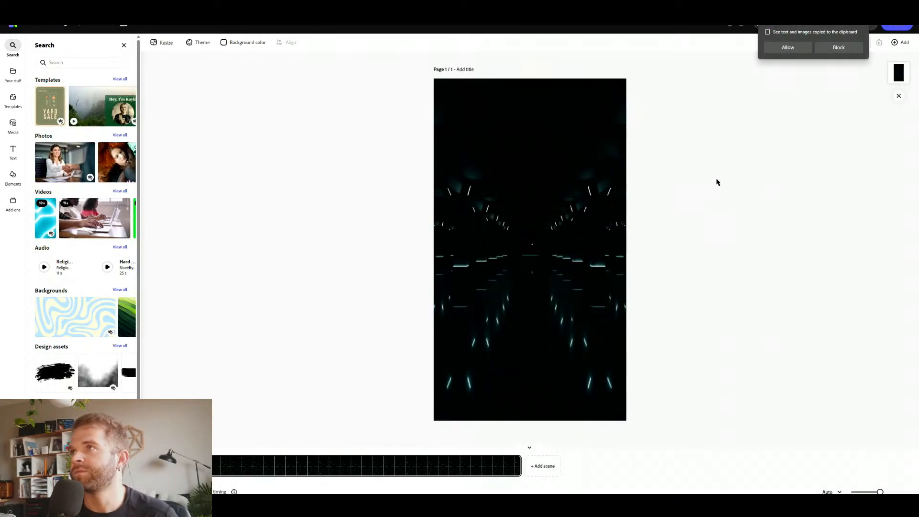
left_click(788, 47)
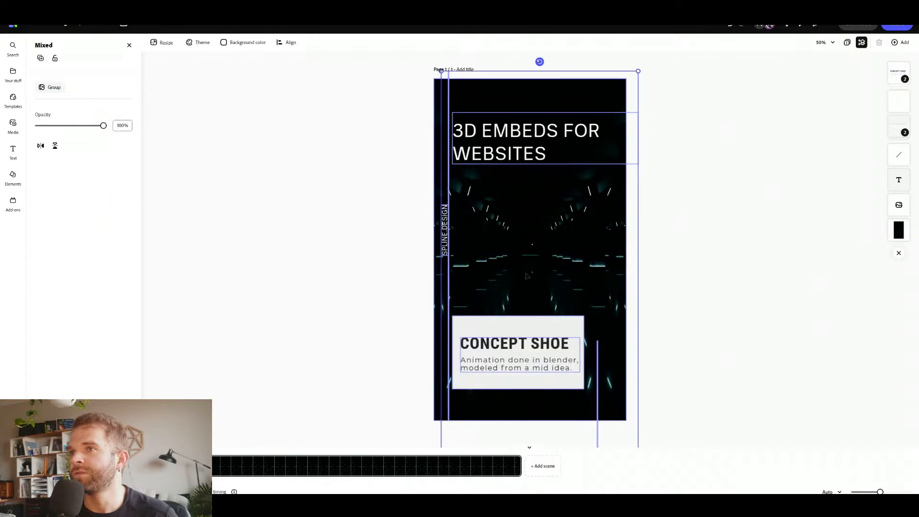
left_click(681, 330)
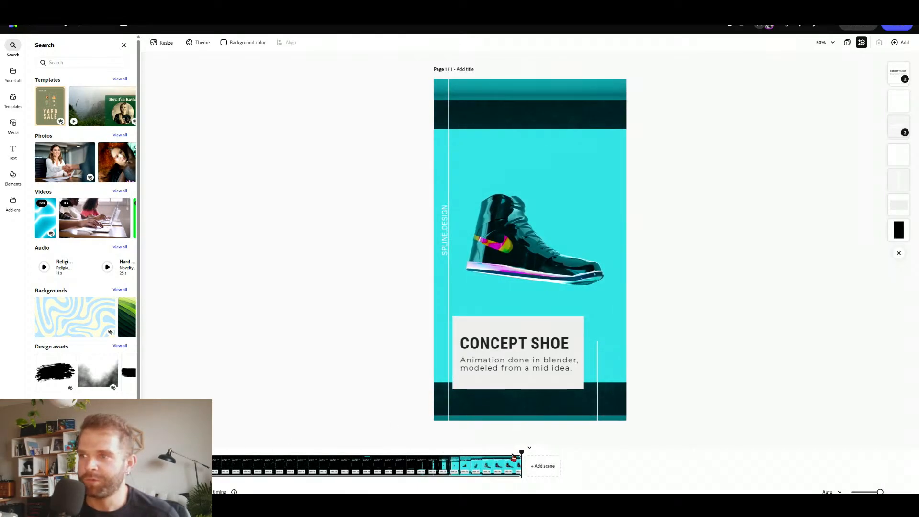
Go back to an earlier moment of the scene and set the 3D EMBEDS FOR WEBSITES title in Roboto Condensed Bold.
left_click_drag(519, 451, 330, 452)
left_click(516, 129)
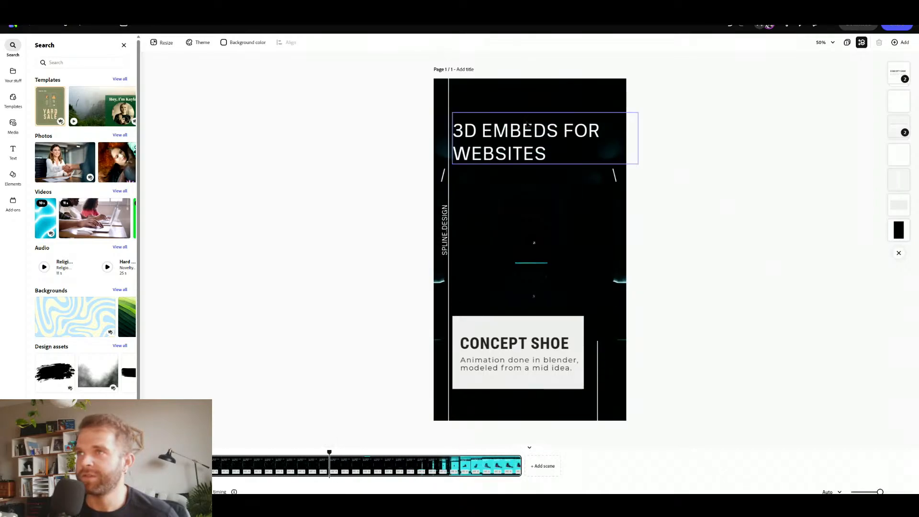
left_click(516, 130)
left_click(516, 129)
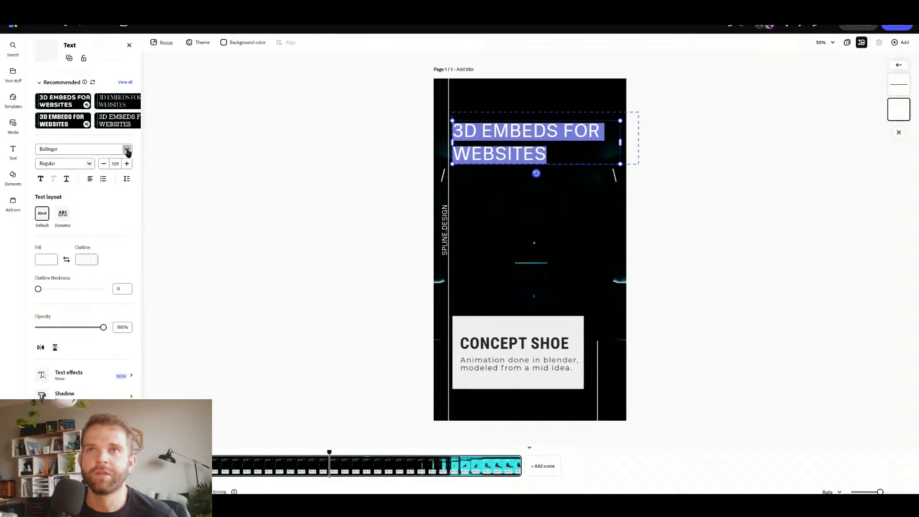
left_click(125, 149)
scroll(96, 239, "down", 15)
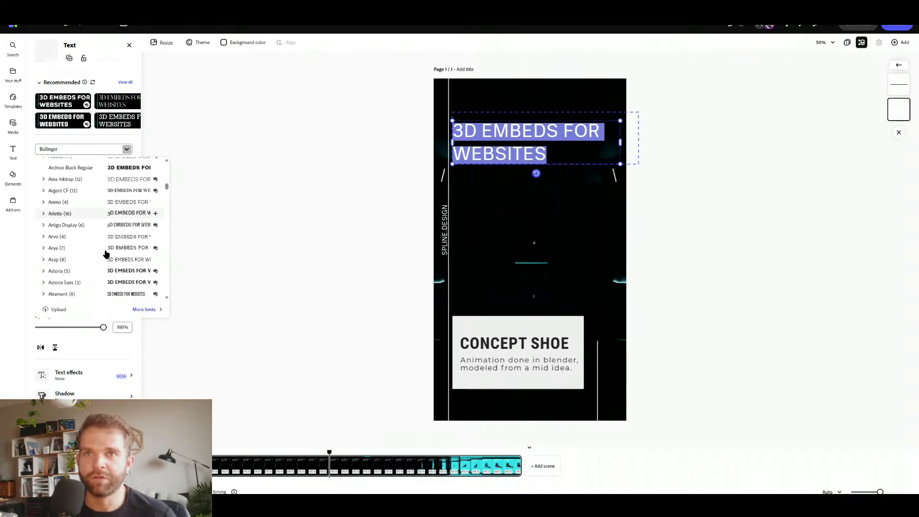
scroll(106, 254, "down", 15)
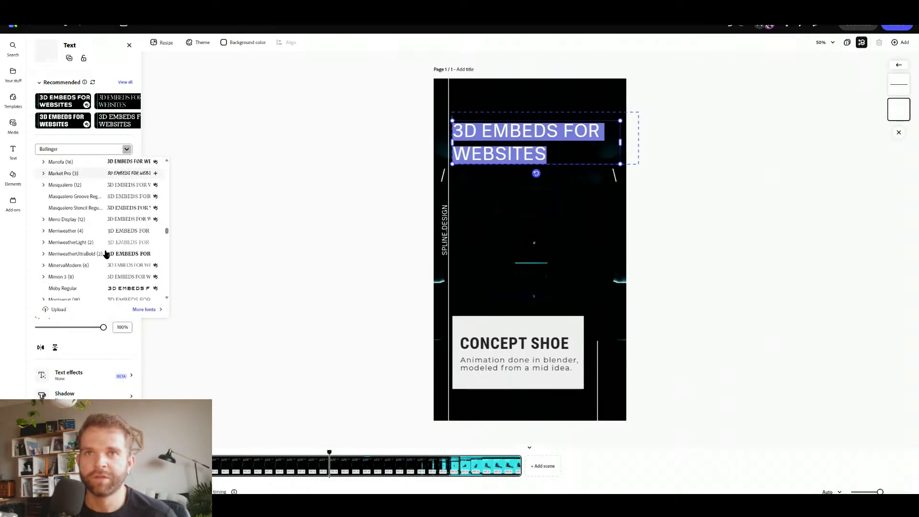
scroll(106, 253, "down", 10)
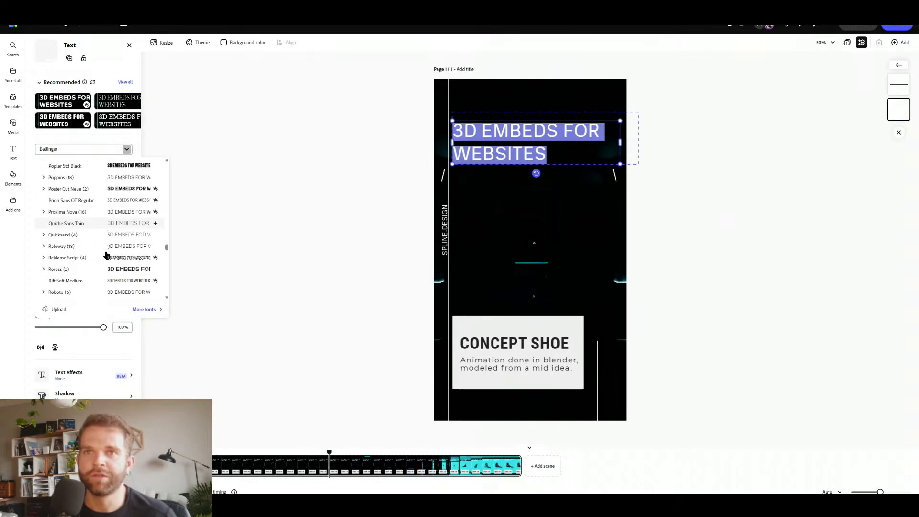
scroll(107, 254, "down", 1)
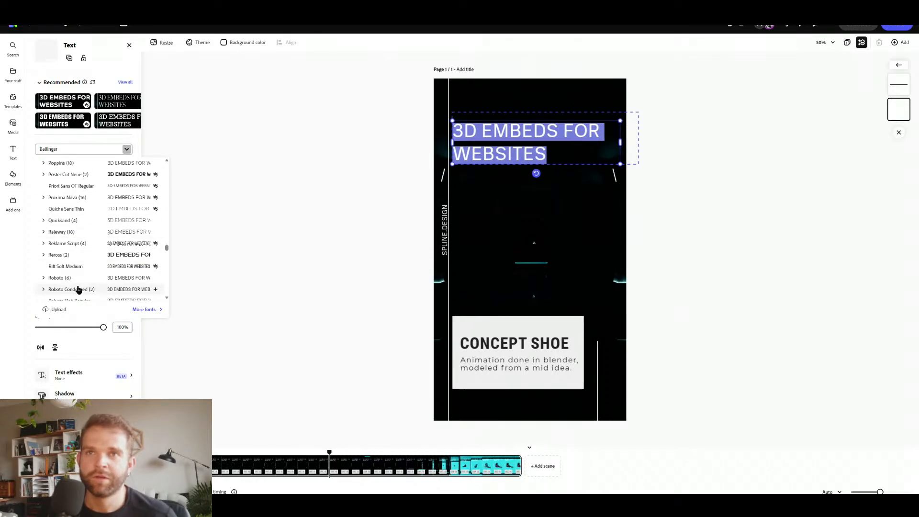
left_click(78, 289)
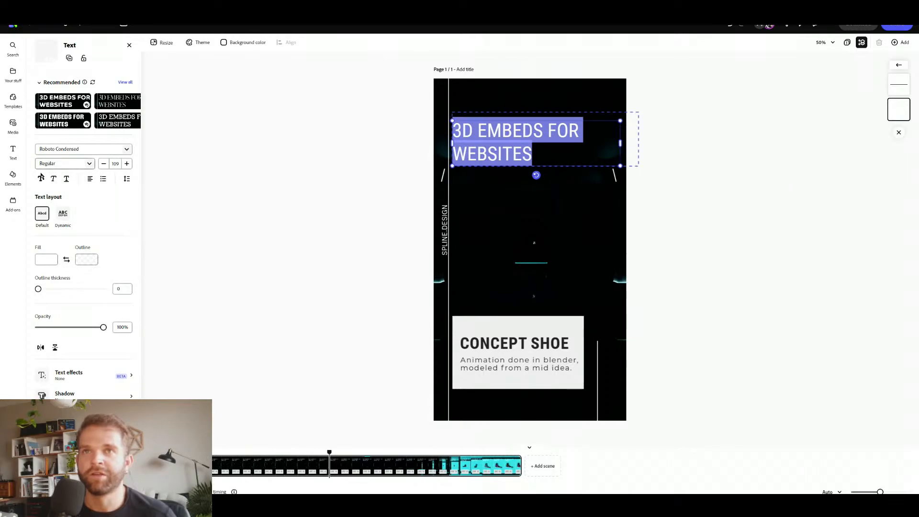
left_click(41, 178)
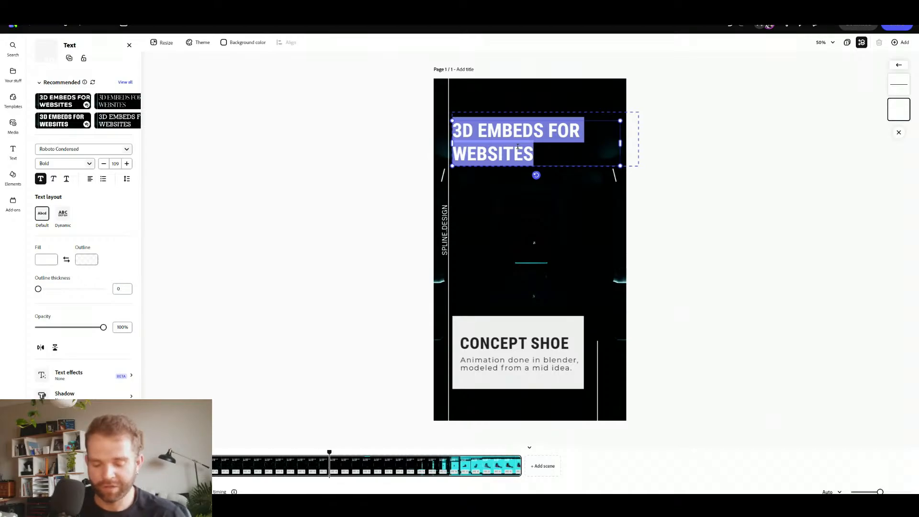
Replace the title text with PROTOSHOE 95E1.
type("C")
key("Caps_Lock")
type("SHOE")
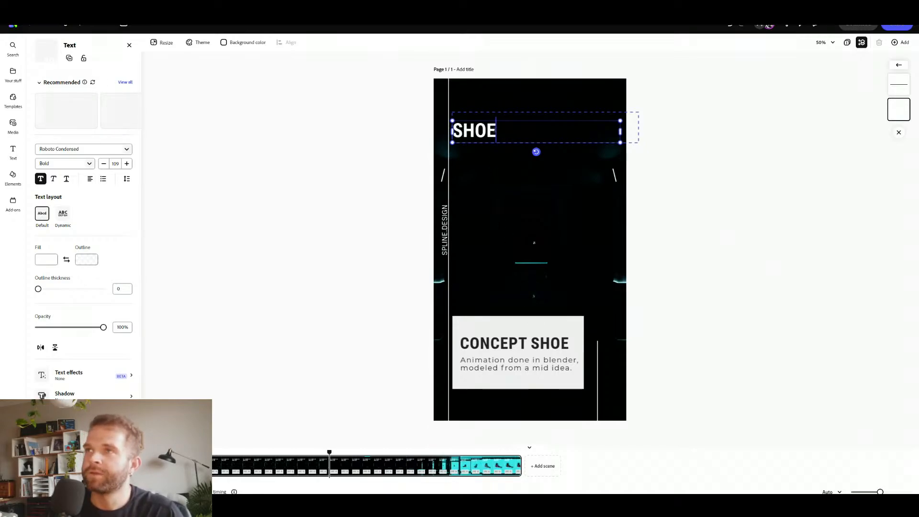
double_click(492, 130)
type("PRO")
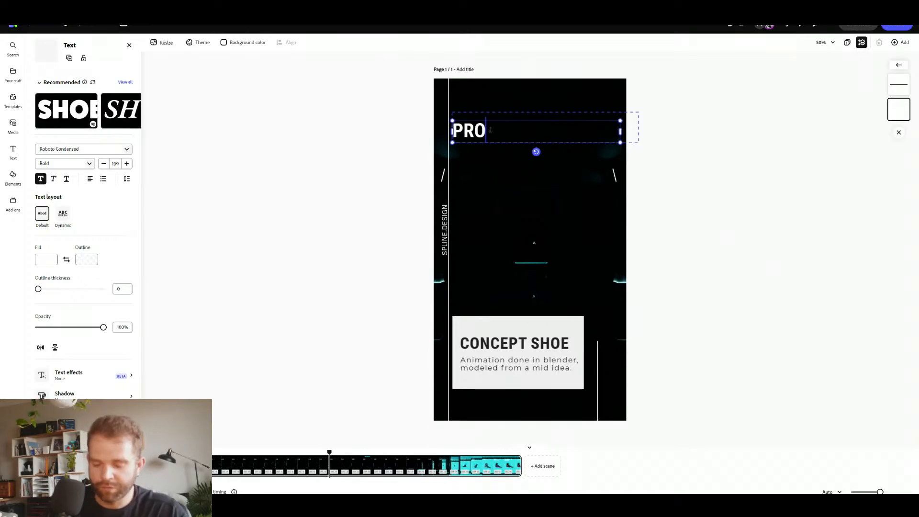
type("TOSHOE 95E1")
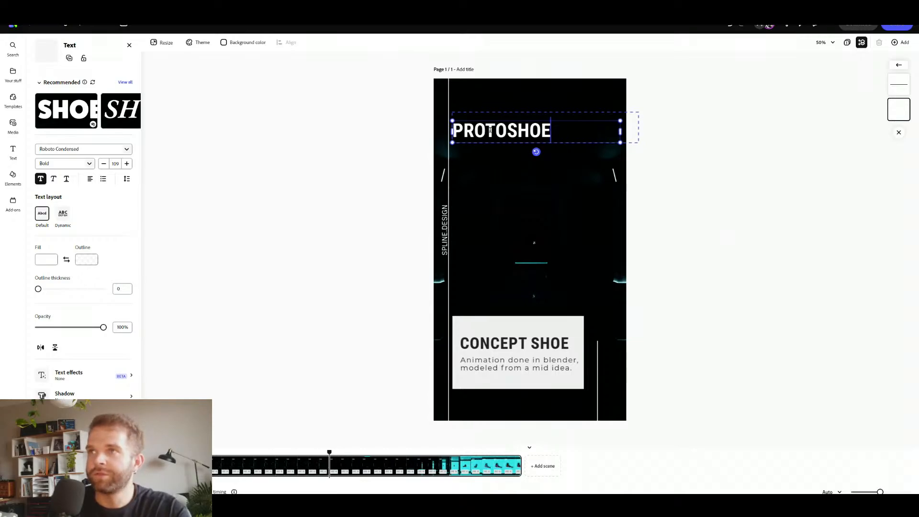
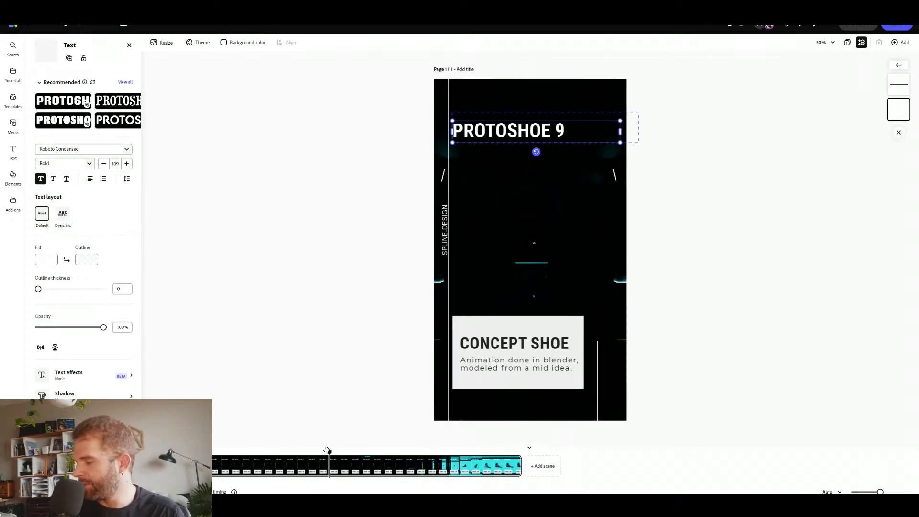
type("E1")
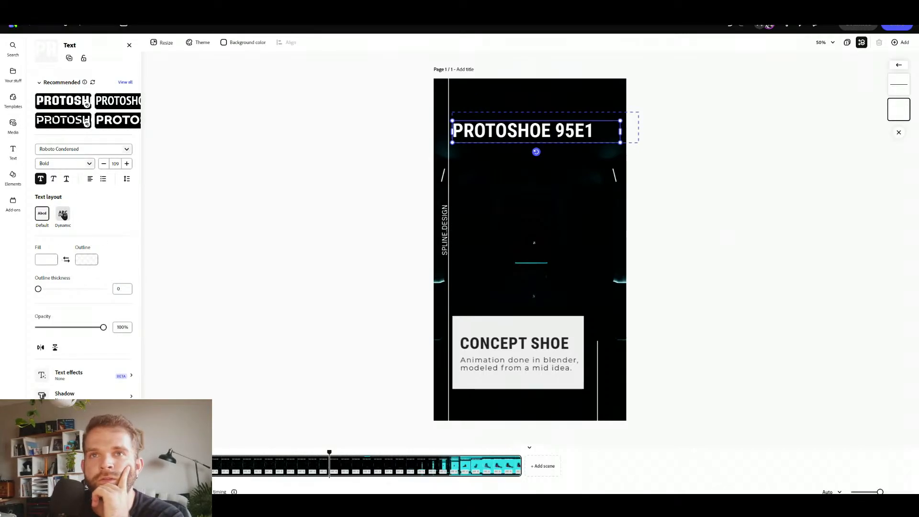
Try the Dynamic text layout on the PROTOSHOE 95E1 title and return it to Default.
left_click(63, 214)
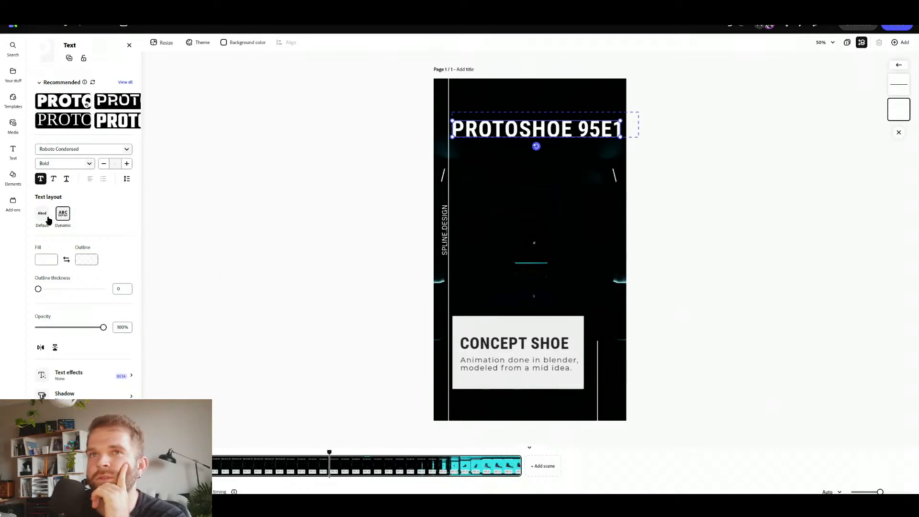
left_click(42, 214)
left_click(63, 214)
left_click(43, 214)
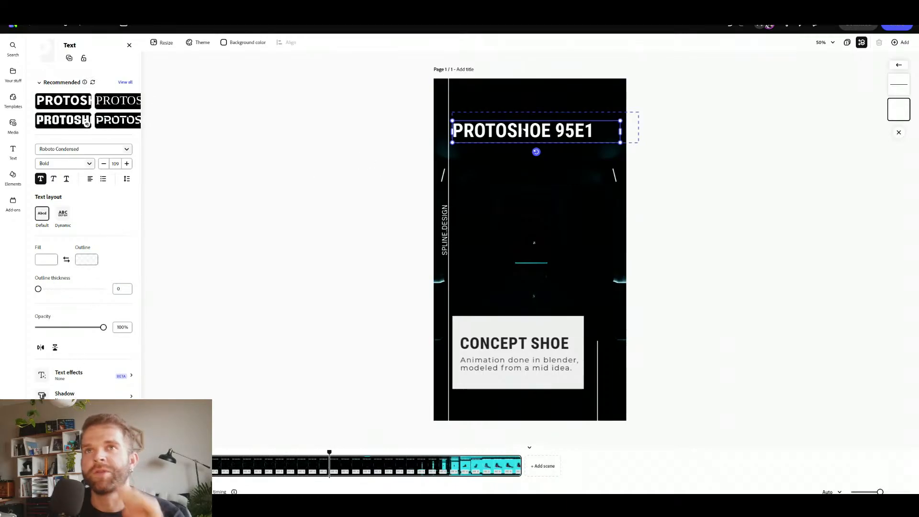
Duplicate the PROTOSHOE 95E1 title and remove 95E1 from the copy.
left_click_drag(525, 130, 622, 129)
key("ctrl+c")
key("ctrl+v")
double_click(535, 130)
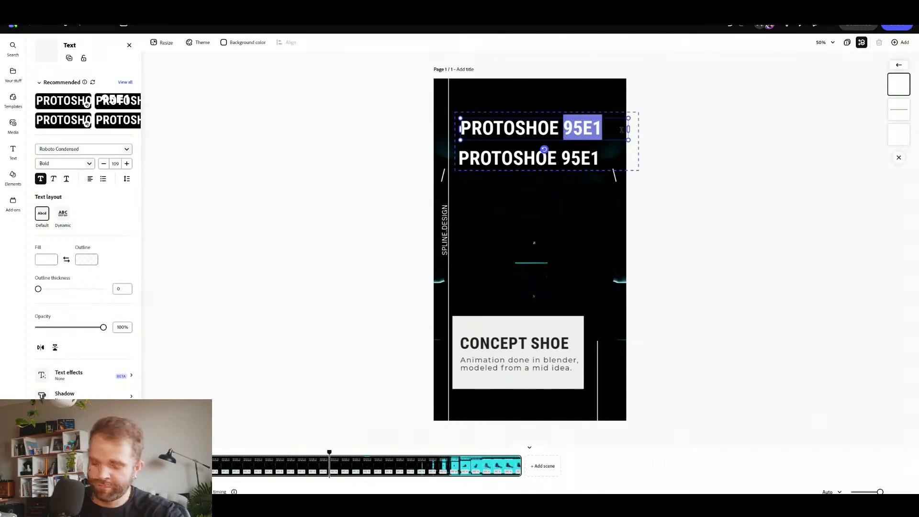
key("BackSpace")
key("BackSpace")
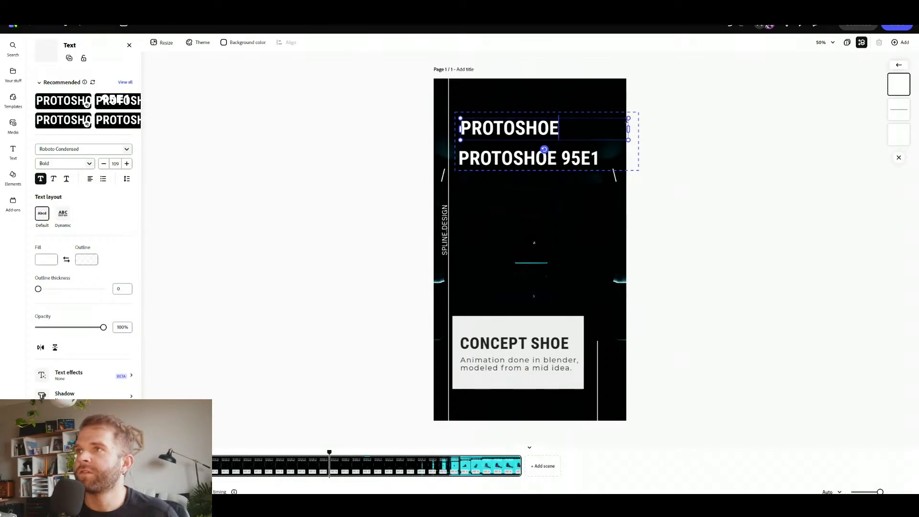
Give the PROTOSHOE copy the Dynamic layout, shrink it, and stand it upright along the long vertical line, reading upward.
left_click(64, 216)
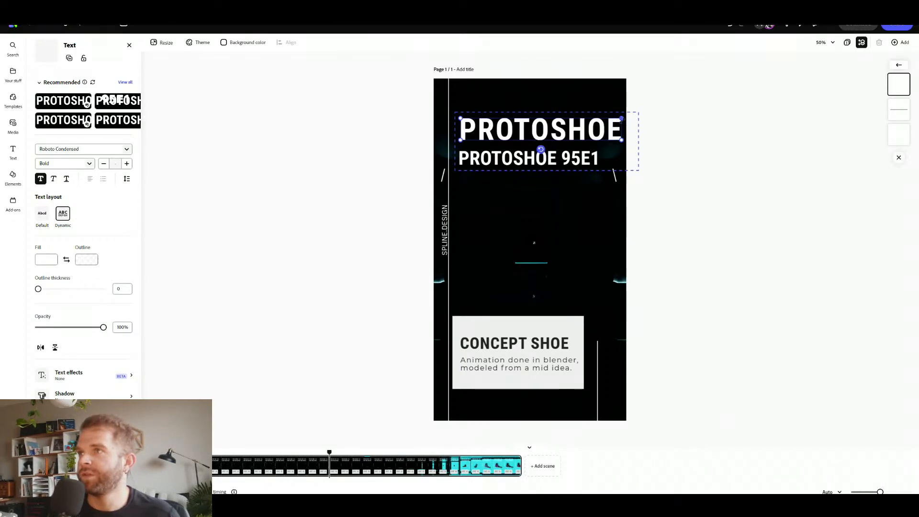
left_click_drag(621, 119, 550, 133)
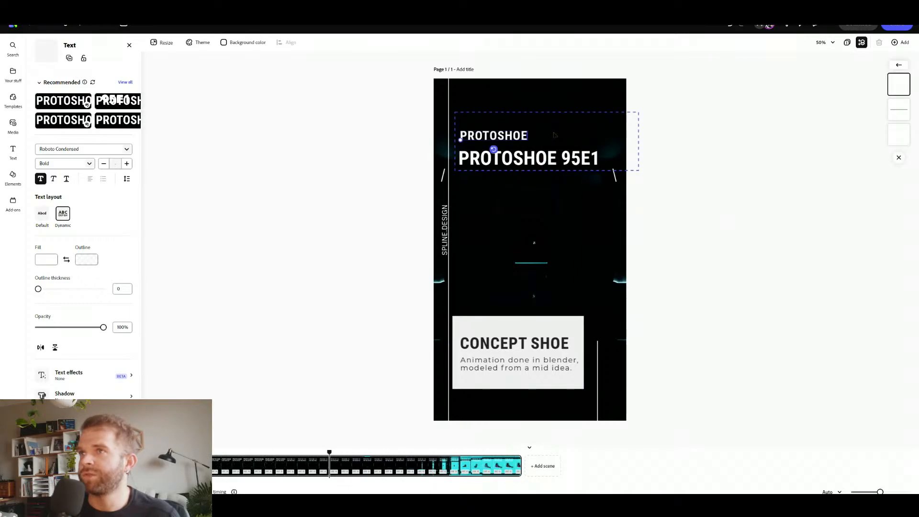
left_click_drag(494, 150, 530, 143)
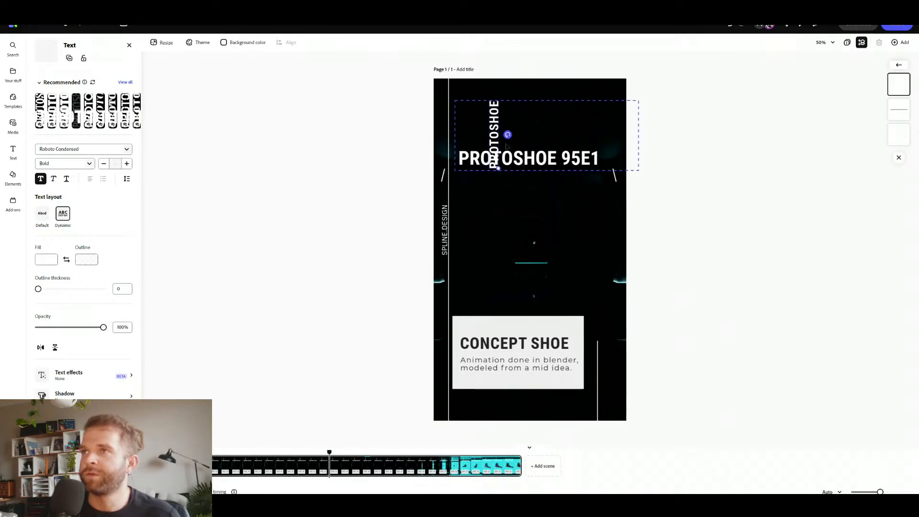
left_click_drag(500, 145, 464, 145)
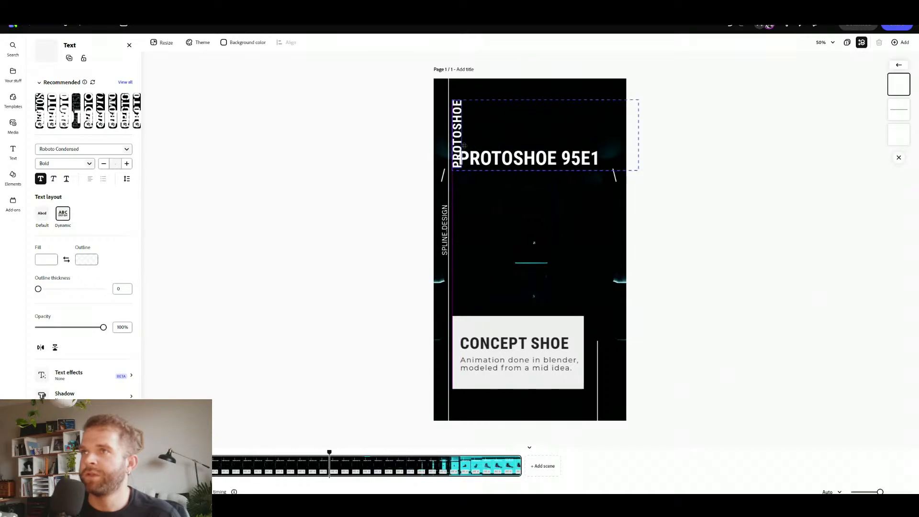
Move the full PROTOSHOE 95E1 title beside the upright word, apply the Dynamic layout and narrow it to the page edge.
left_click_drag(516, 162, 528, 139)
left_click(63, 214)
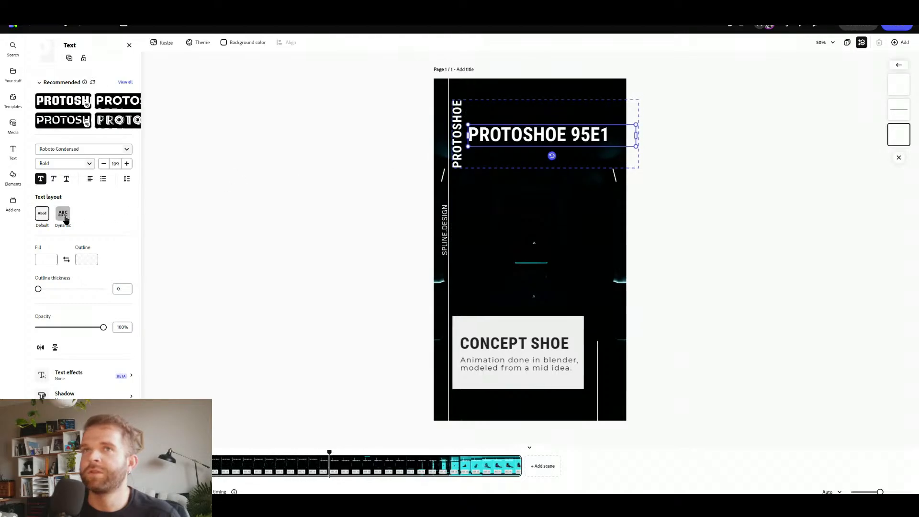
left_click_drag(636, 140, 623, 166)
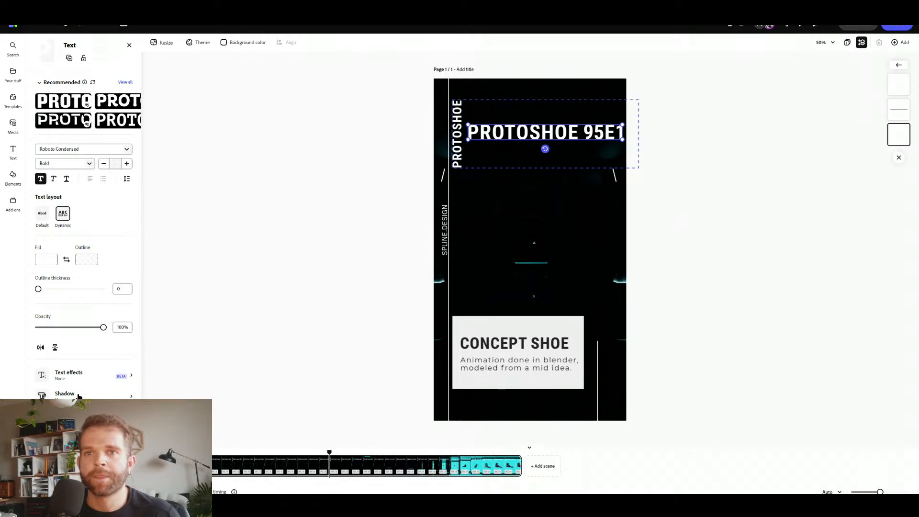
Delete the word PROTOSHOE from the full title, leaving only 95E1 as its text.
left_click(80, 376)
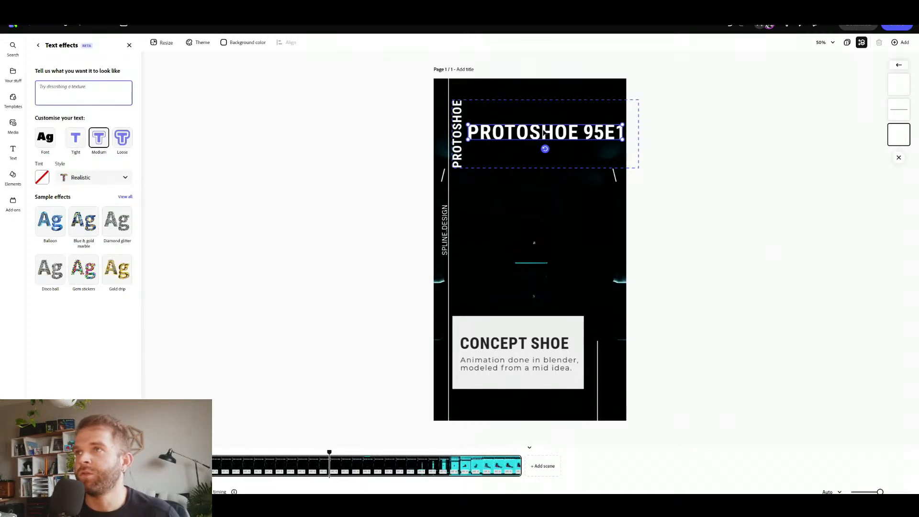
double_click(546, 132)
left_click(573, 132)
left_click_drag(583, 133, 418, 139)
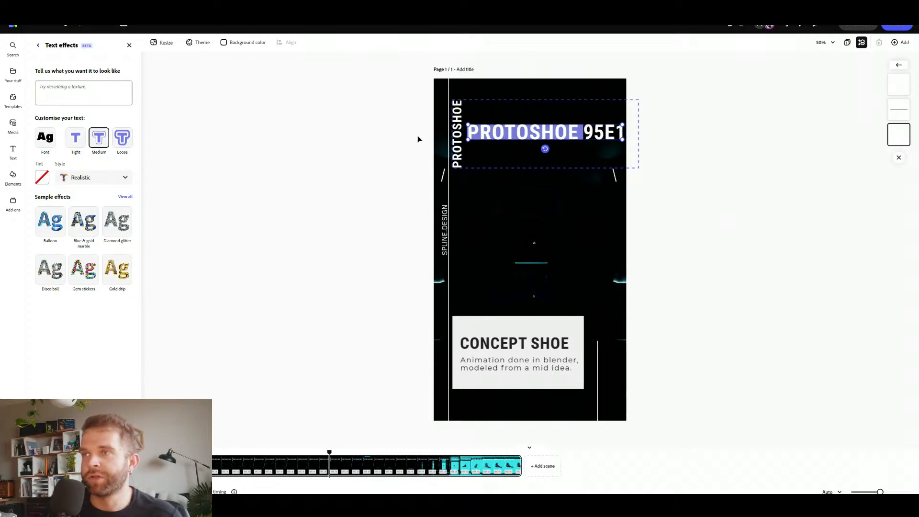
key("BackSpace")
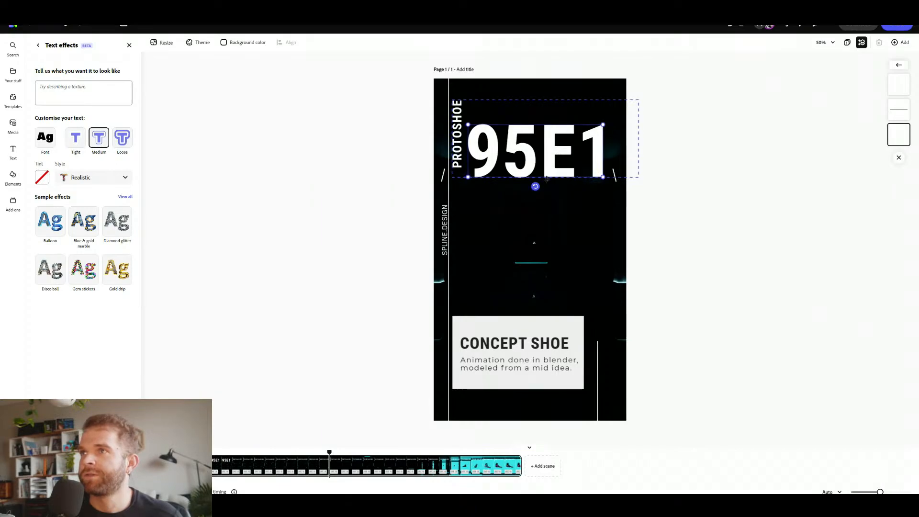
Fit the large 95E1 right beside the upright PROTOSHOE and scale the upright word to match the height of 95E1.
left_click_drag(545, 174, 608, 156)
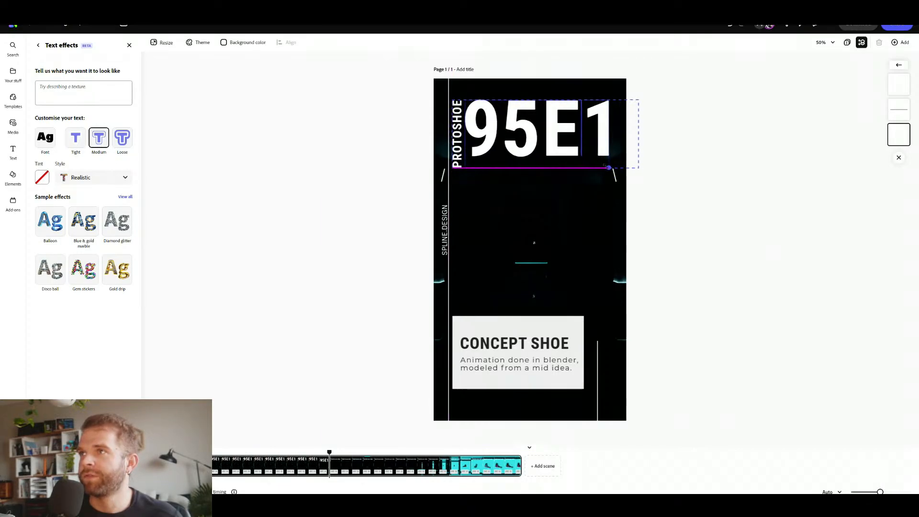
left_click_drag(545, 156, 546, 161)
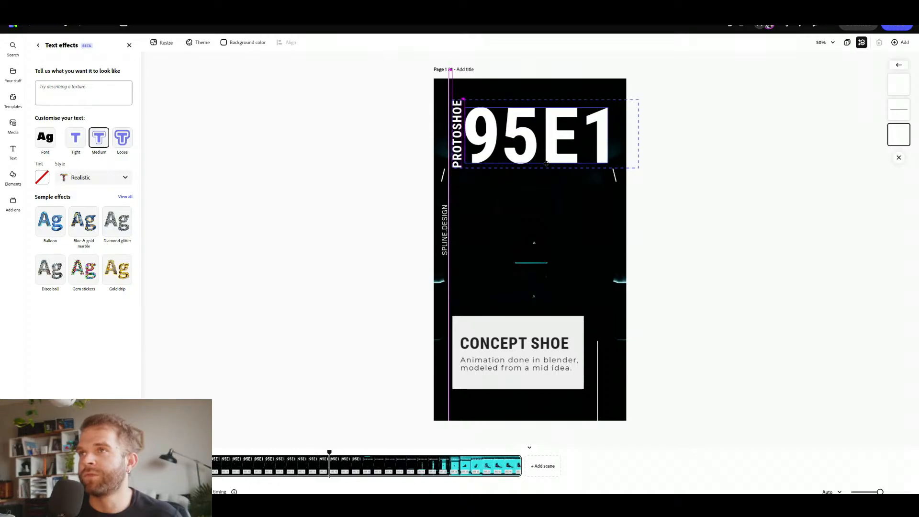
left_click_drag(546, 161, 547, 162)
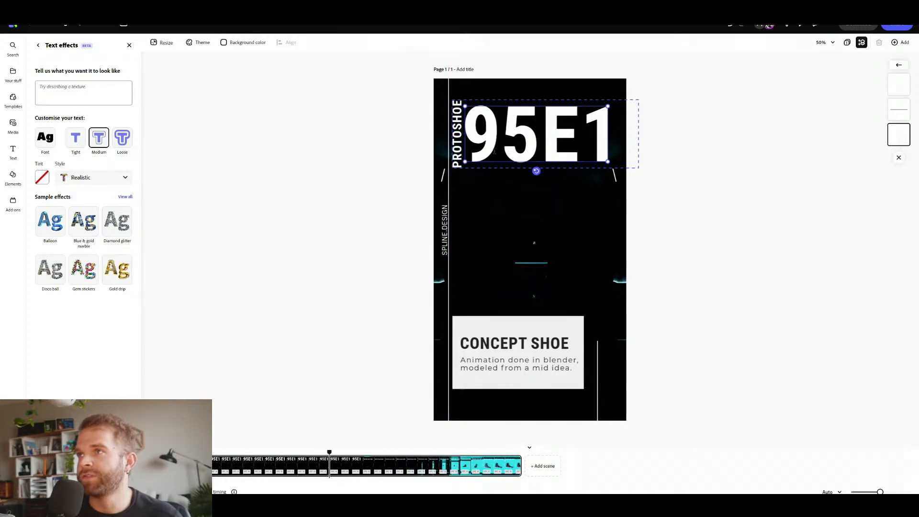
left_click(457, 143)
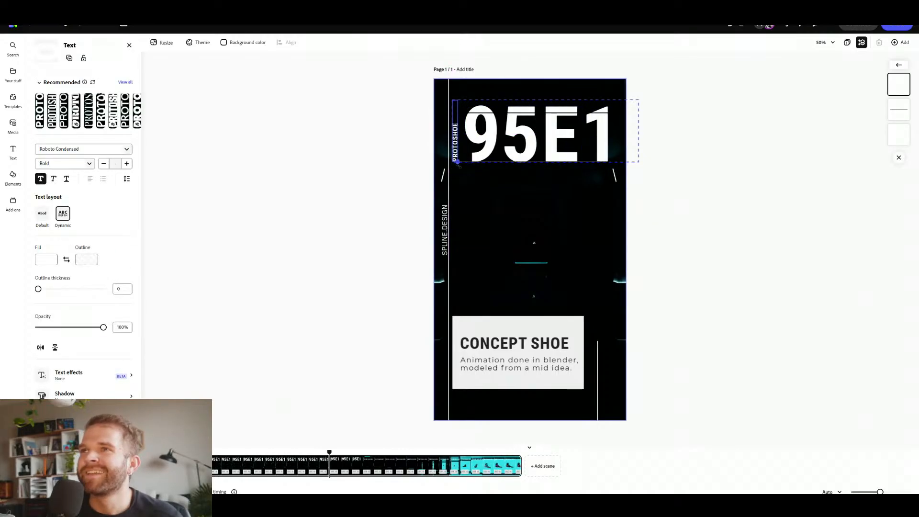
left_click(504, 141)
left_click(731, 217)
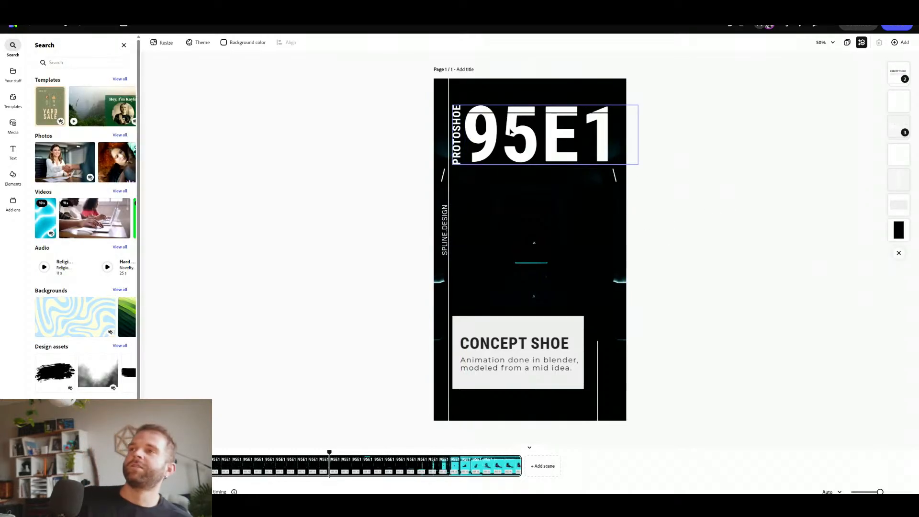
Move the whole PROTOSHOE 95E1 title group slightly lower on the page.
left_click(487, 115)
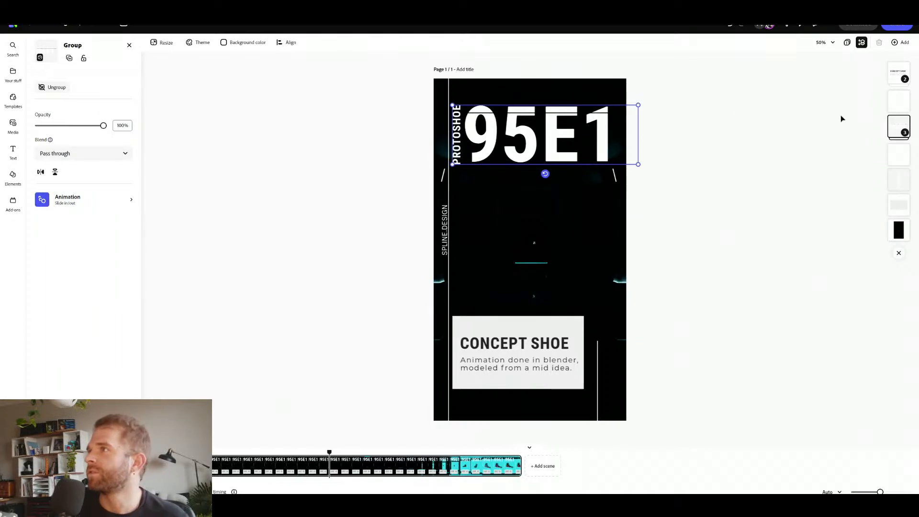
left_click_drag(548, 124, 548, 131)
double_click(480, 124)
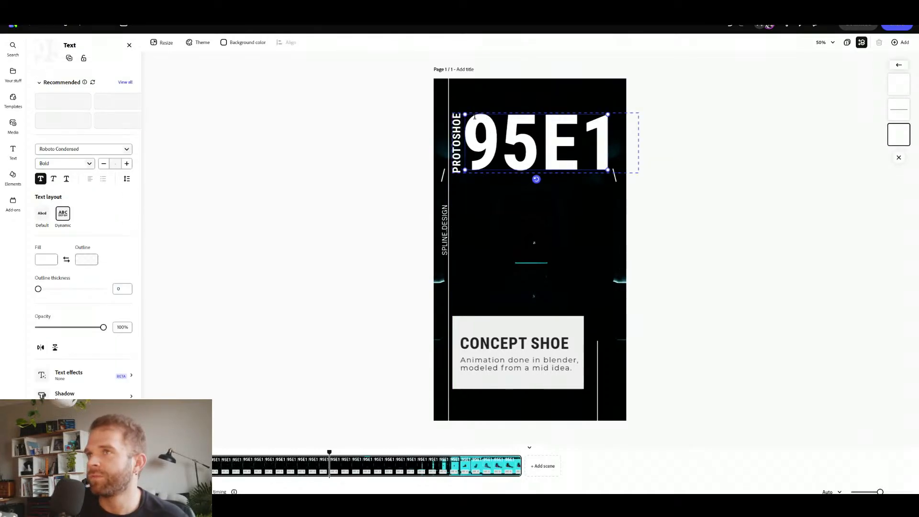
left_click_drag(468, 141, 711, 147)
left_click(711, 147)
left_click(565, 139)
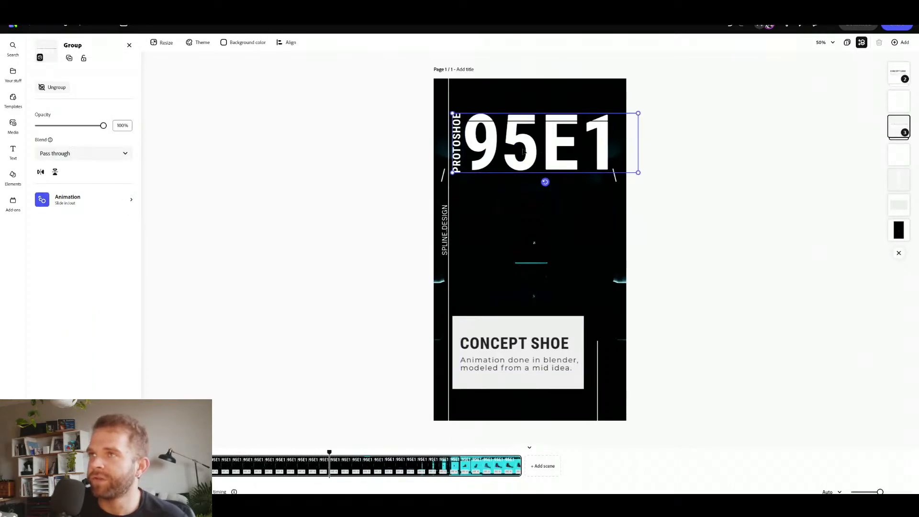
mouse_move(523, 151)
left_mouse_down()
mouse_move(524, 160)
mouse_move(523, 149)
left_mouse_up()
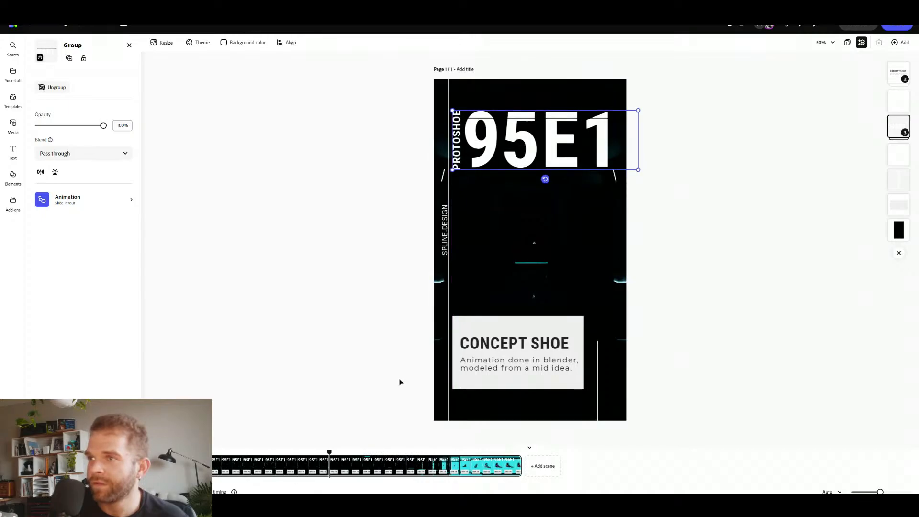
Fill the card rectangle behind the CONCEPT SHOE text with black.
key("space")
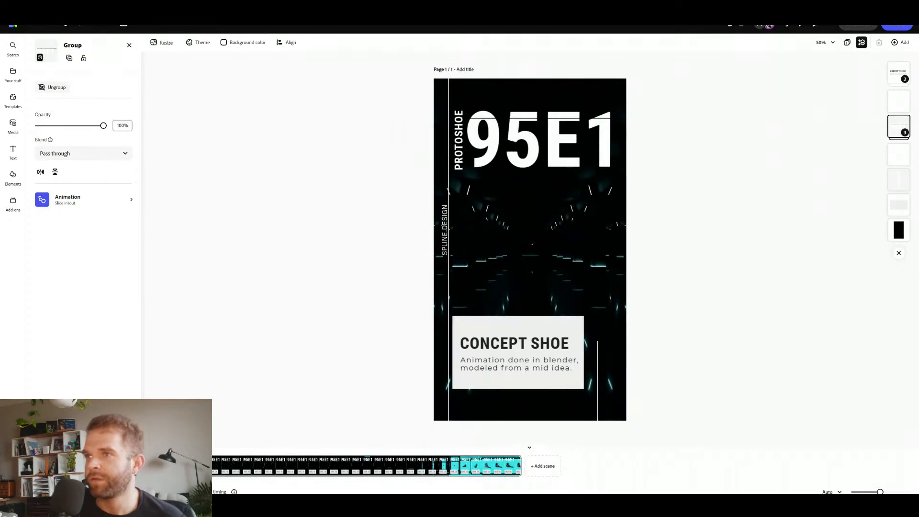
left_click(474, 323)
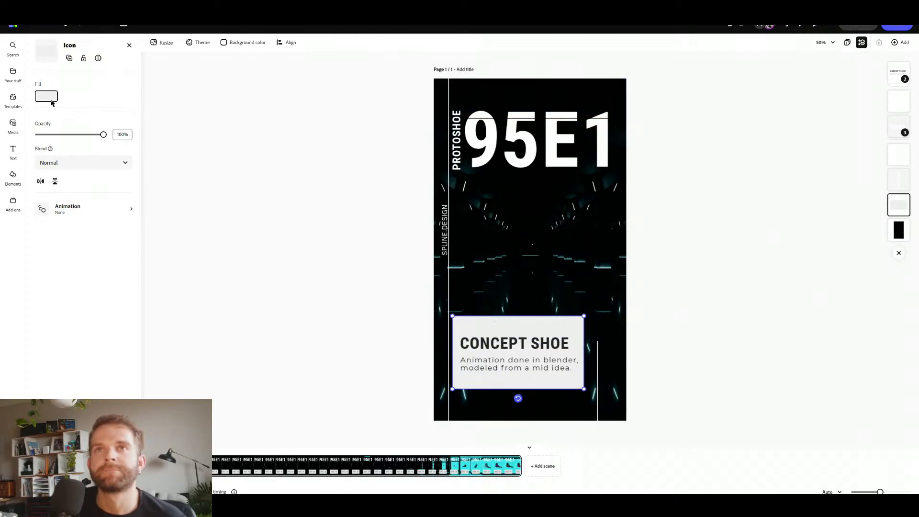
left_click(46, 95)
left_click(78, 67)
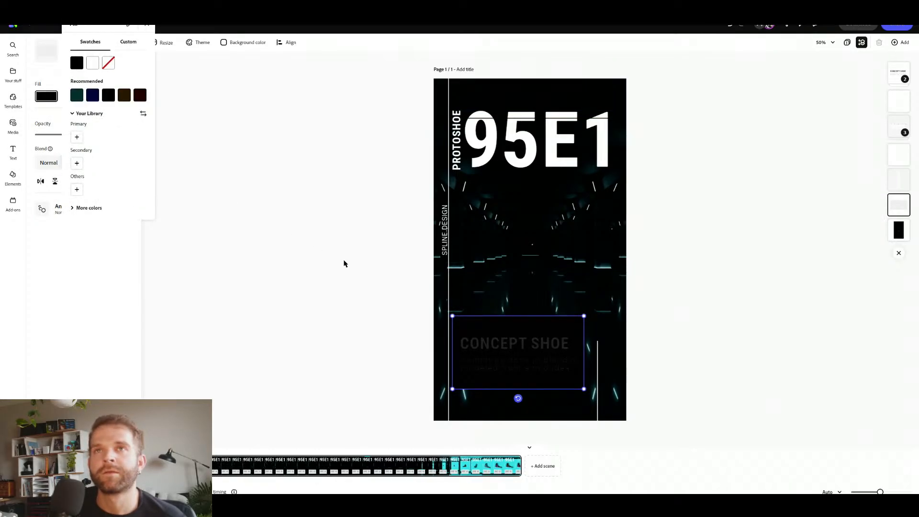
Change the fill of the CONCEPT SHOE heading to white.
left_click(513, 347)
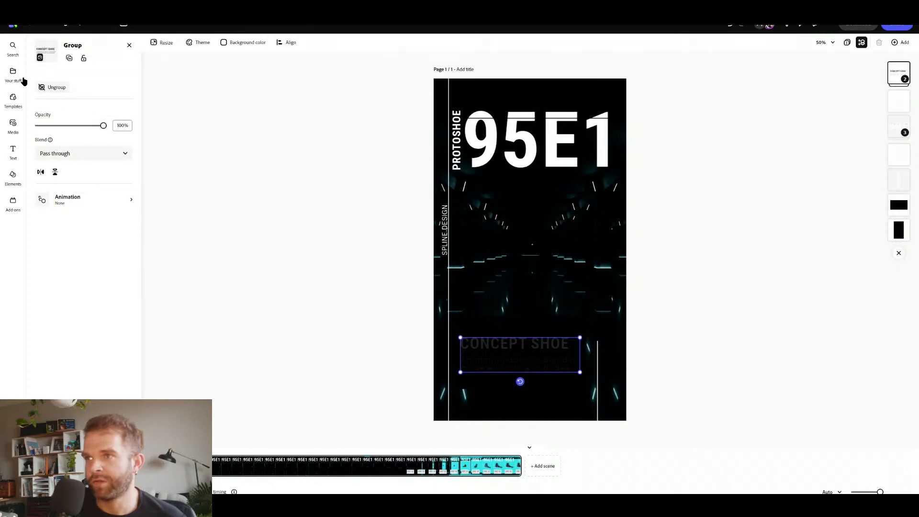
double_click(514, 344)
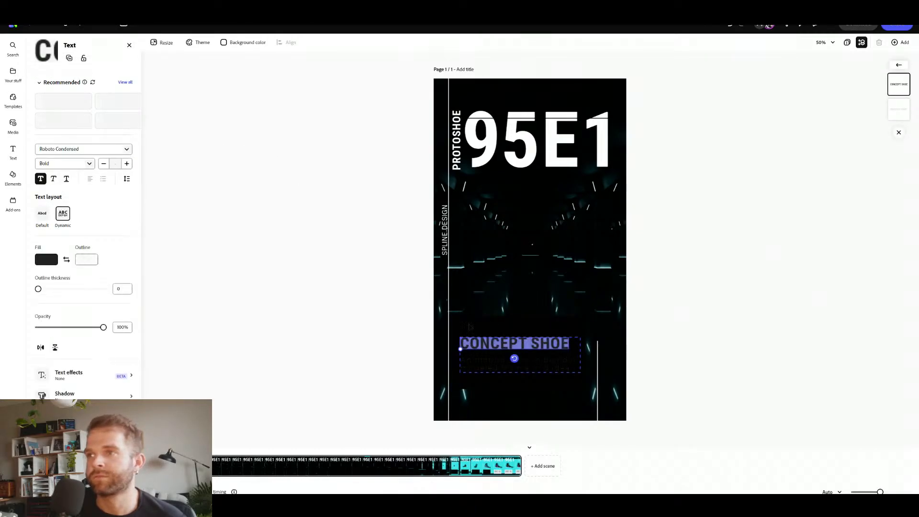
left_click(52, 259)
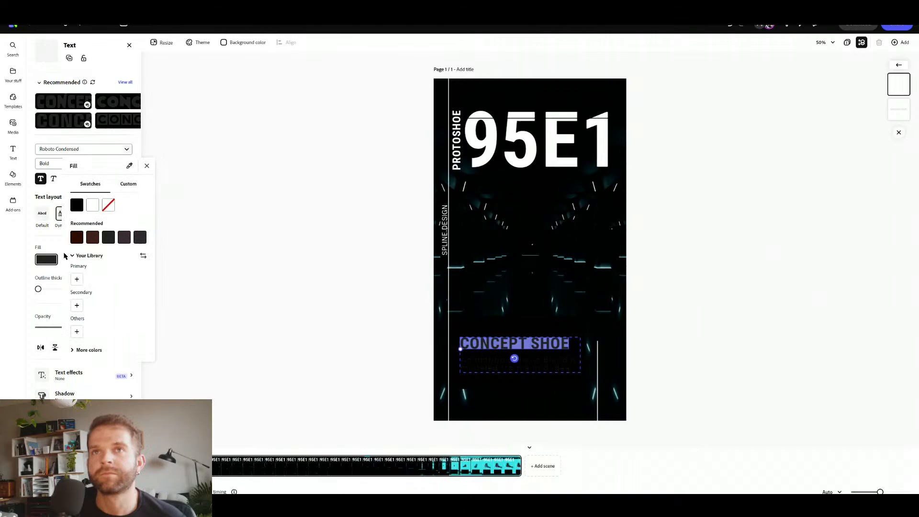
left_click(92, 208)
Change the fill of the whole description below CONCEPT SHOE to white and deselect it.
left_click(488, 366)
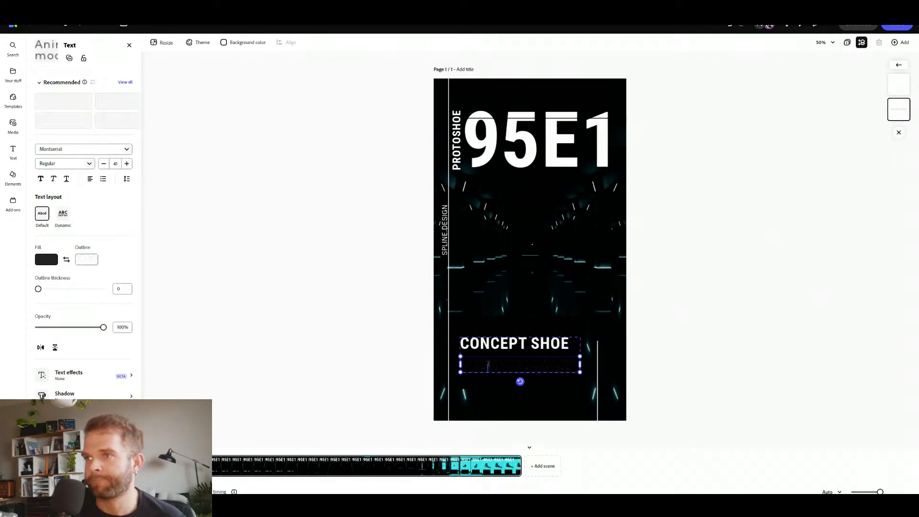
key("ctrl+a")
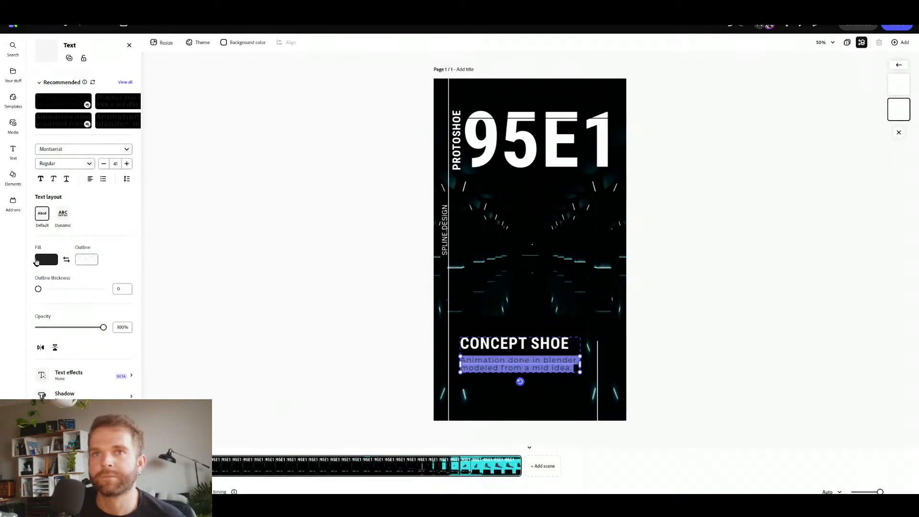
left_click(38, 260)
left_click(92, 207)
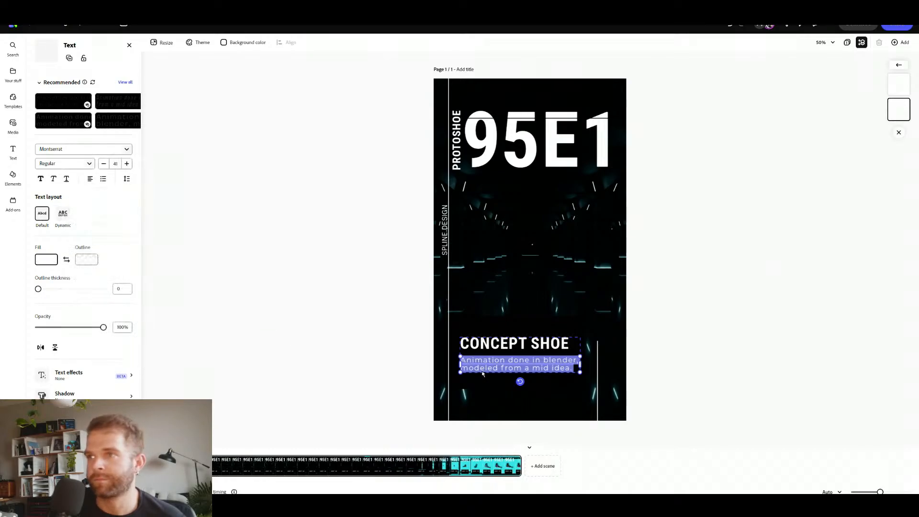
key("Escape")
left_click(321, 312)
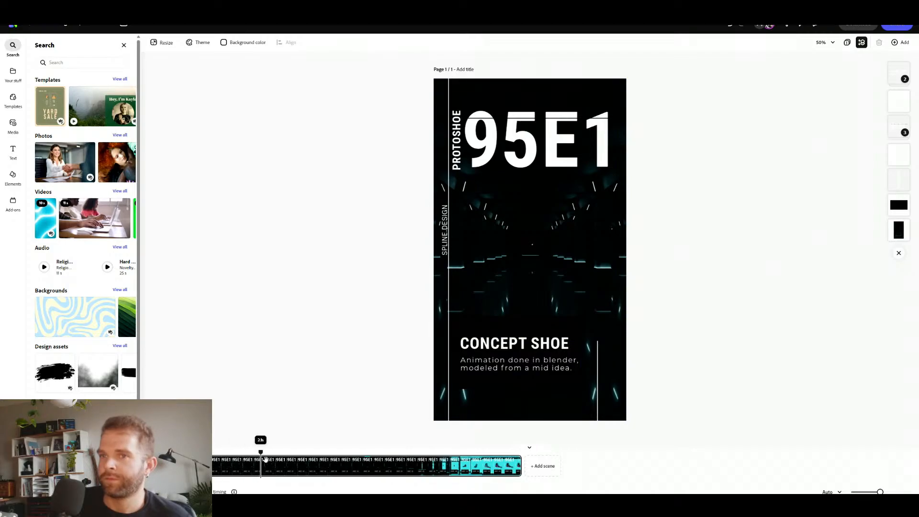
Play the video from an earlier point to review the white text over the shoe animation.
left_click_drag(265, 459, 178, 468)
key("space")
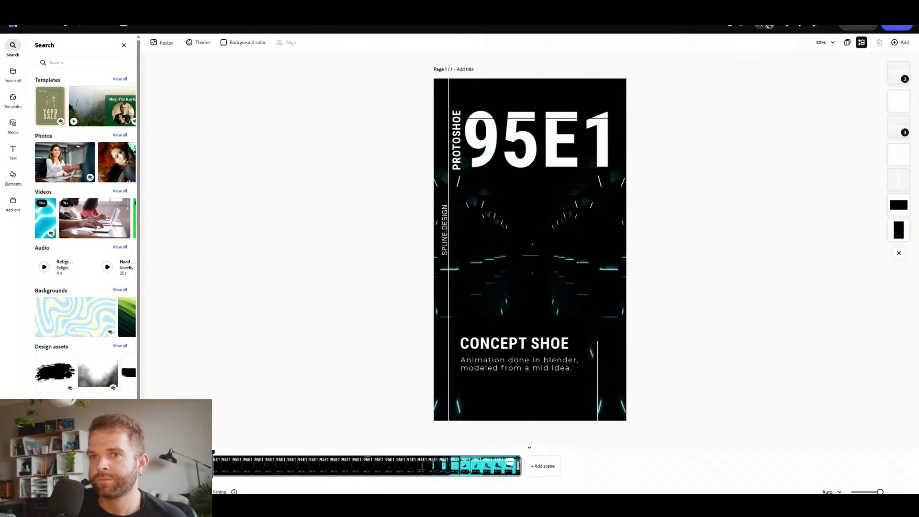
left_click_drag(230, 452, 189, 478)
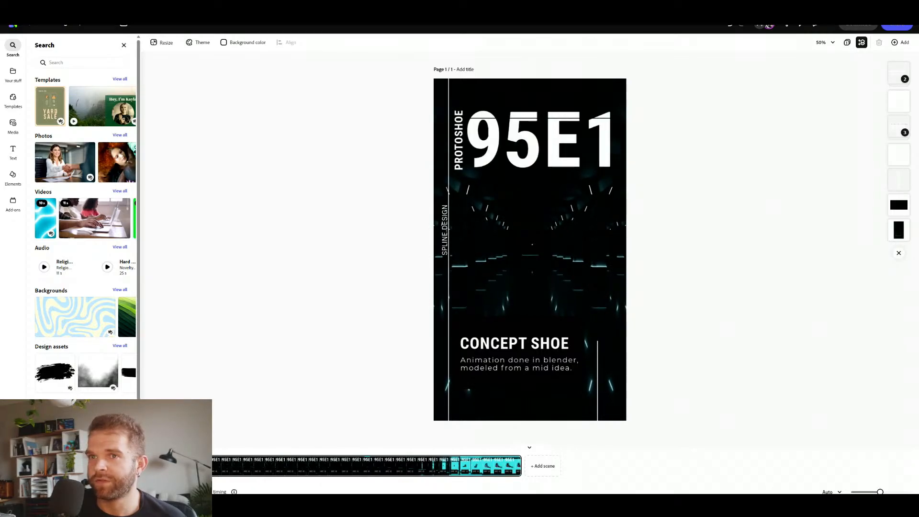
Remove the Slide in and Slide out animations from the PROTOSHOE 95E1 title group.
left_click(531, 149)
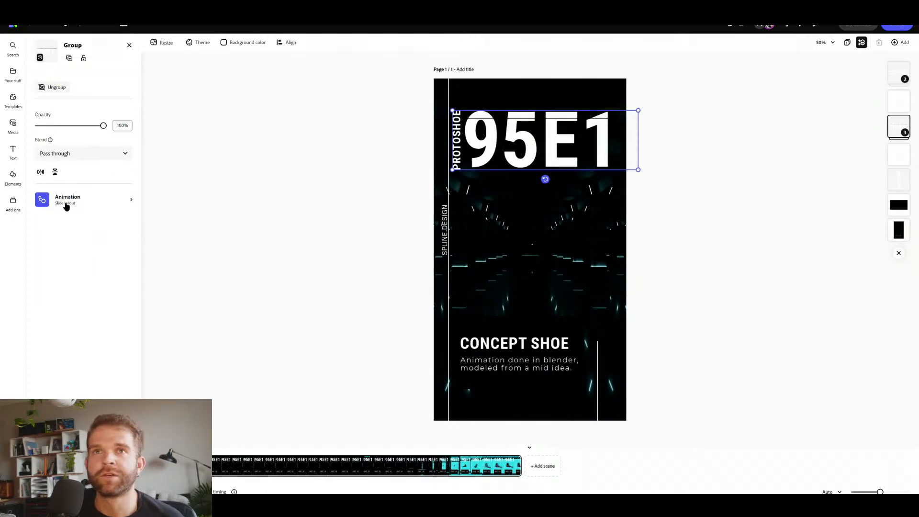
left_click(67, 207)
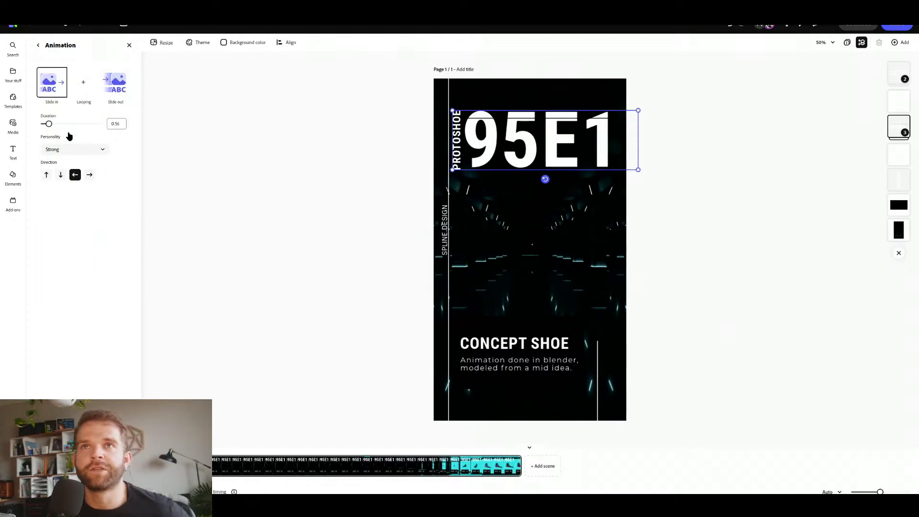
left_click(53, 83)
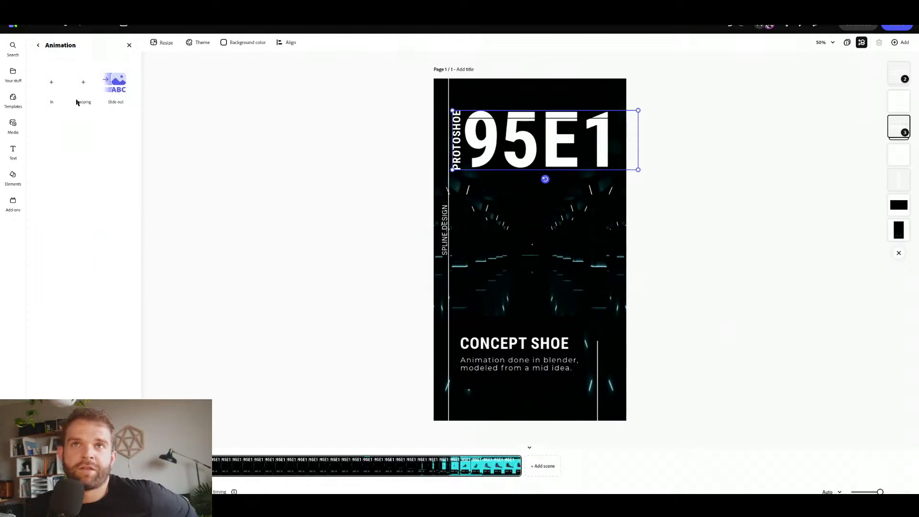
left_click(124, 85)
left_click(117, 83)
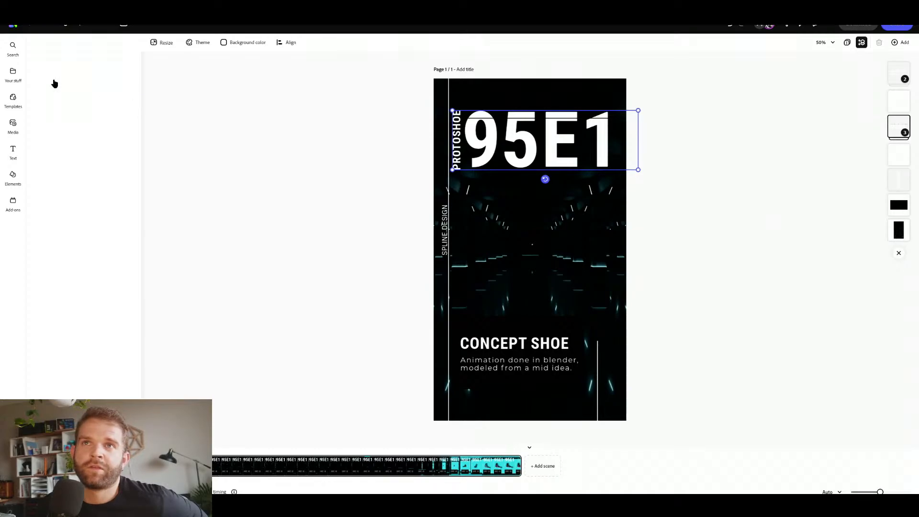
Apply the Blinking looping animation to the PROTOSHOE 95E1 title group.
left_click(51, 82)
left_click(38, 47)
left_click(81, 85)
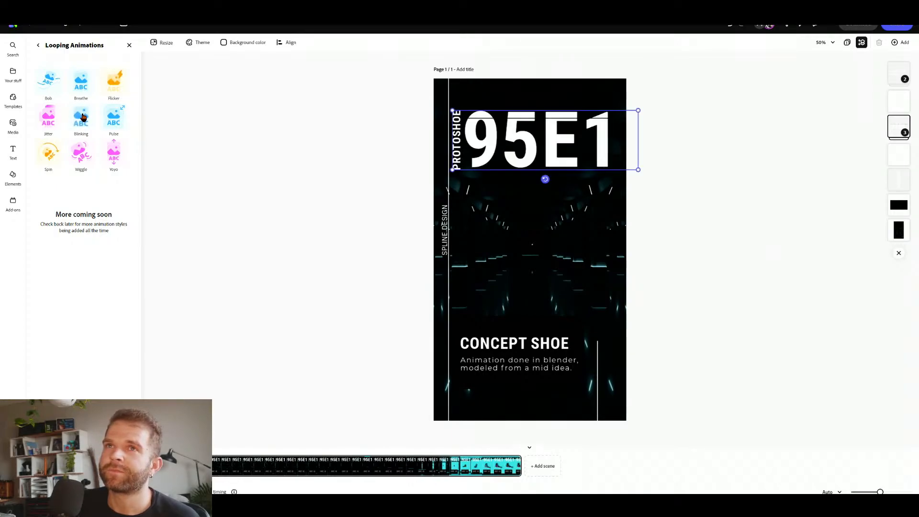
left_click(81, 117)
mouse_move(83, 83)
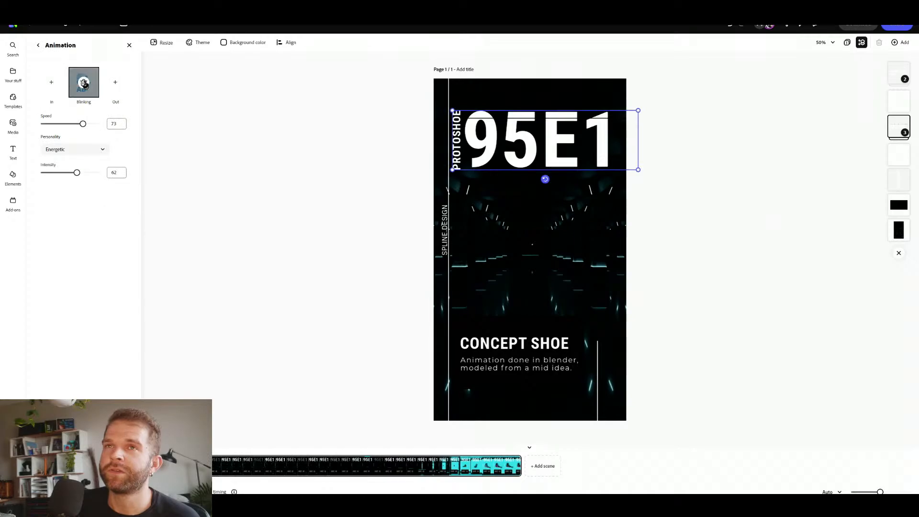
left_click(57, 88)
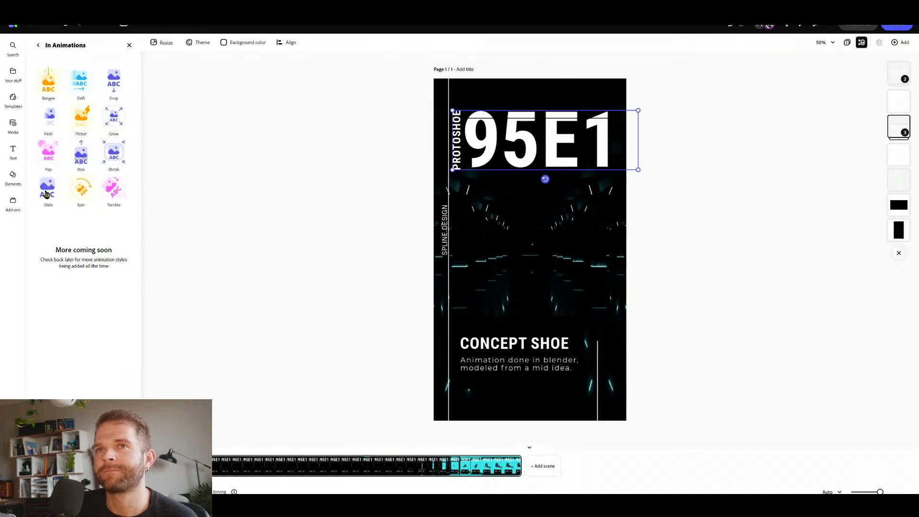
left_click(38, 47)
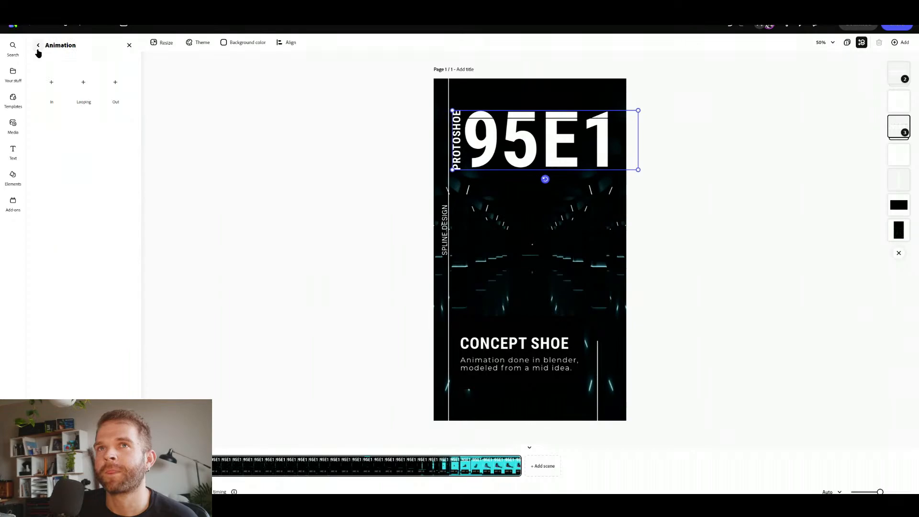
left_click(84, 89)
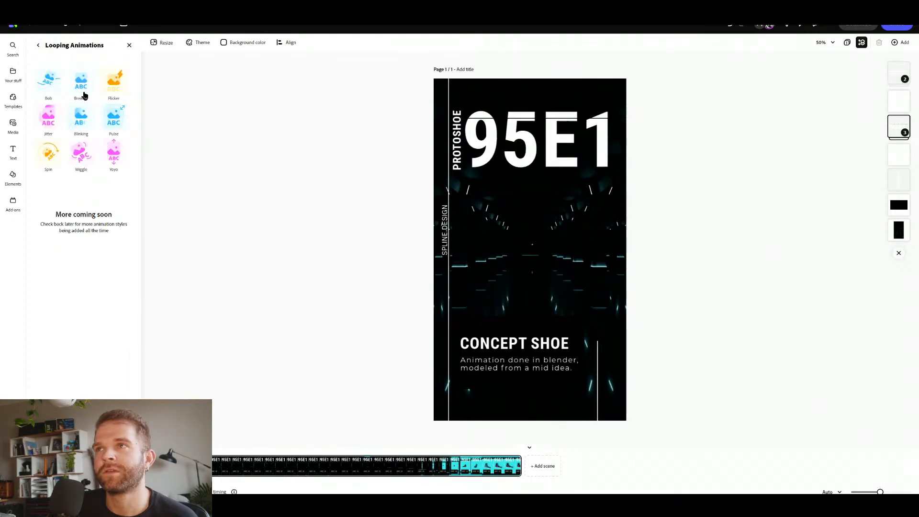
left_click(82, 125)
Nudge the CONCEPT SHOE text group slightly up and left, and give its description text the Flicker in animation.
left_click(519, 348)
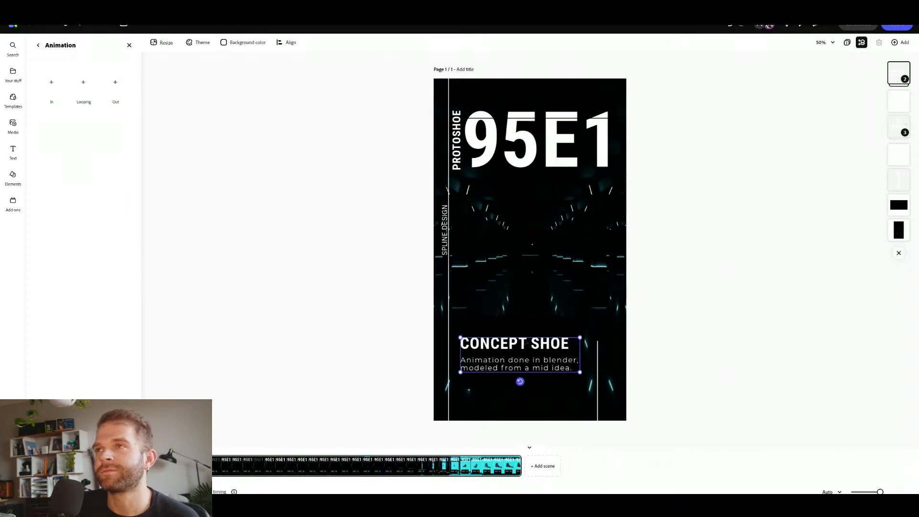
left_click_drag(519, 346, 517, 344)
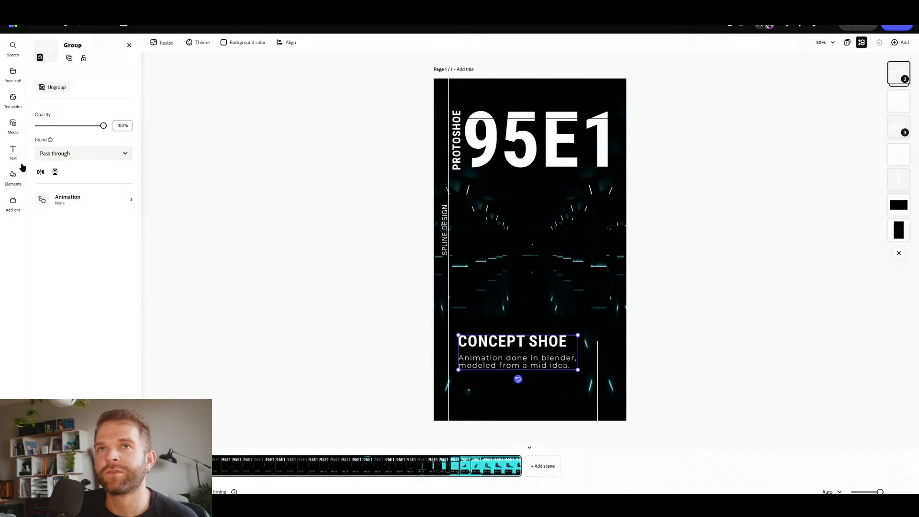
left_click(57, 87)
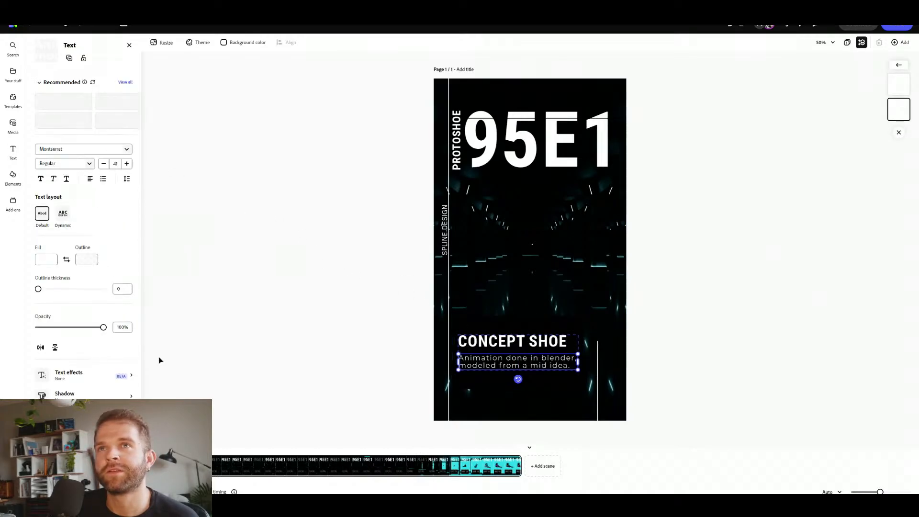
left_click(91, 437)
left_click(50, 84)
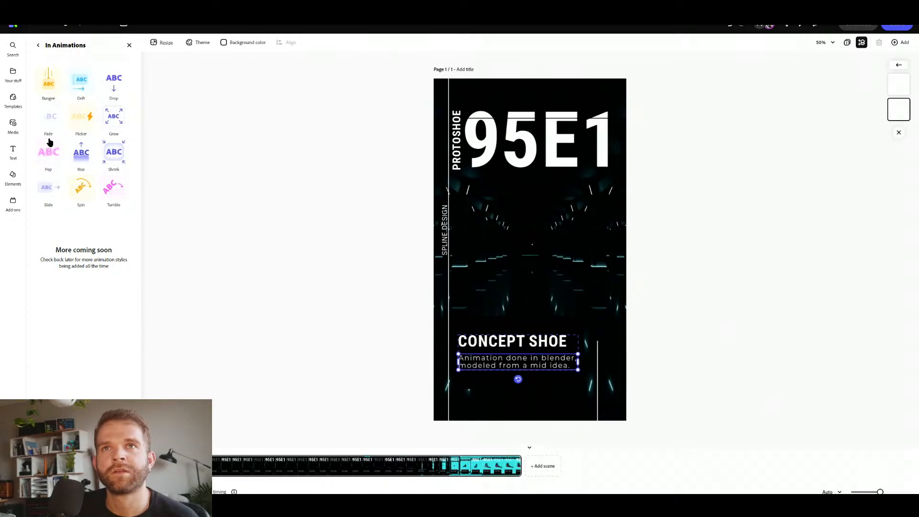
left_click(82, 123)
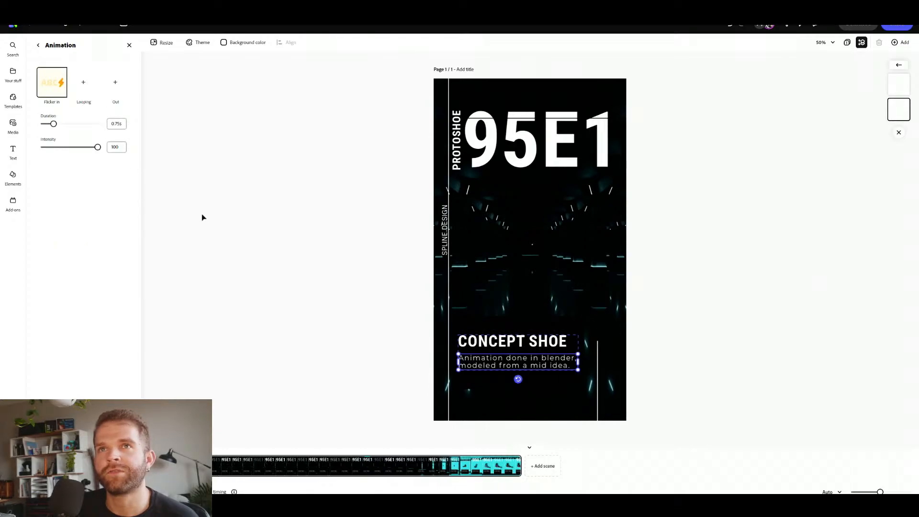
Give the upright SPLINE.DESIGN text an upward Slide in animation with a 0.99 s duration and Strong personality.
left_click(445, 232)
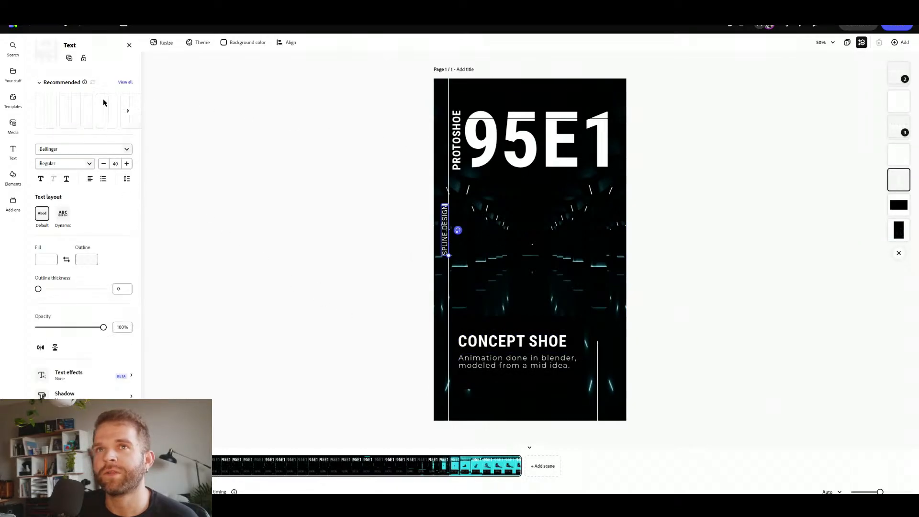
left_click(103, 437)
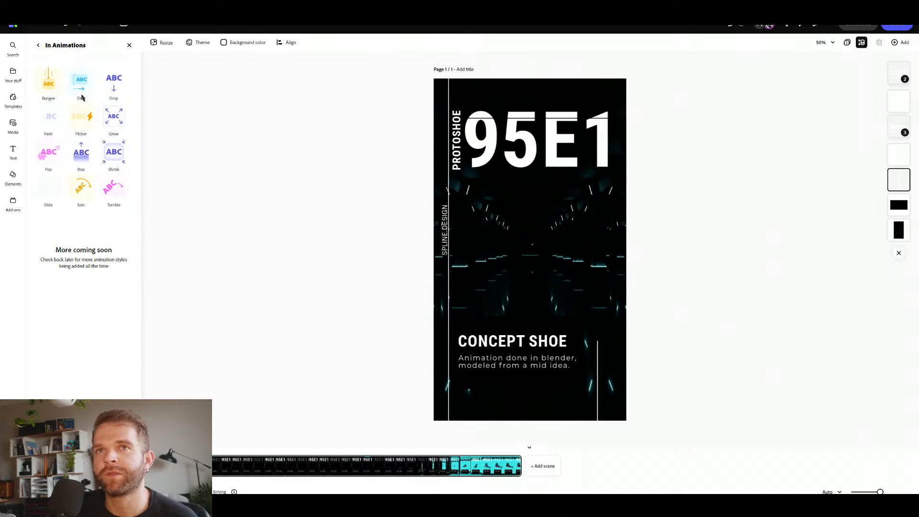
left_click(48, 189)
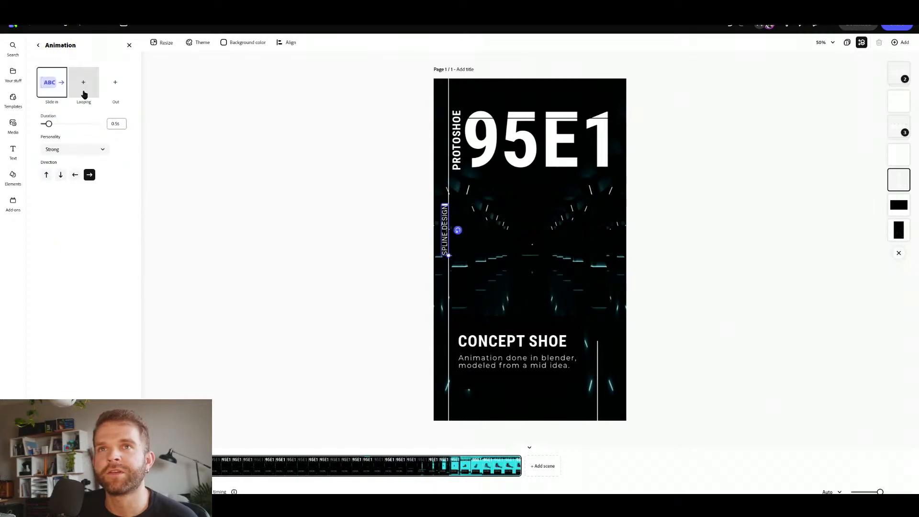
left_click(54, 150)
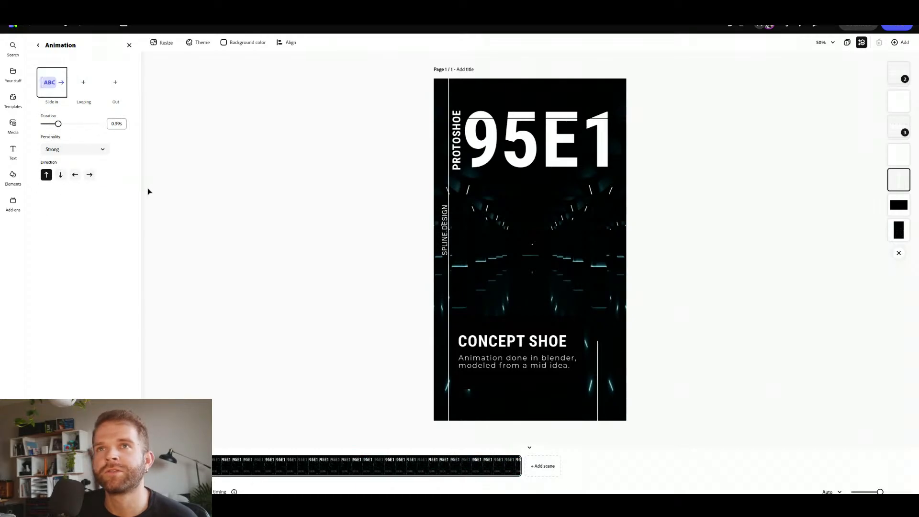
Give the short vertical line beside the CONCEPT SHOE text an upward Rise in animation of about 2.5 s with Smooth personality.
left_click(600, 374)
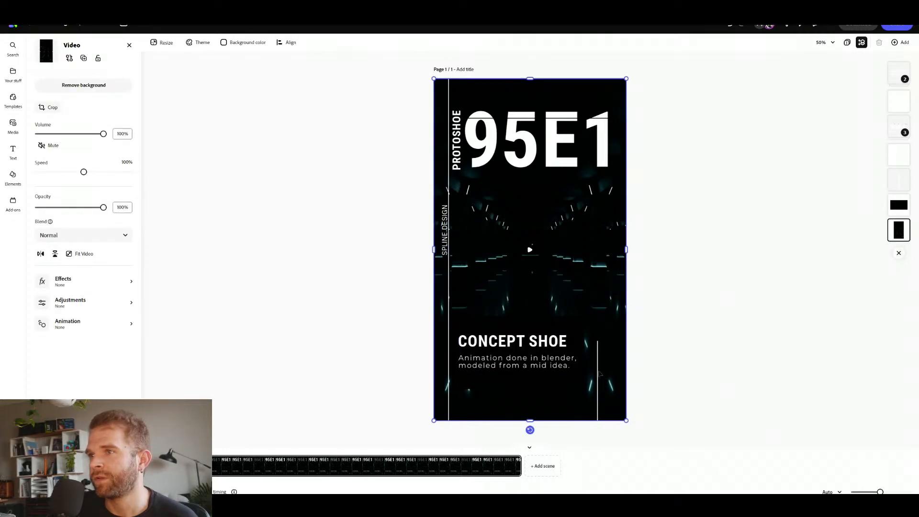
left_click(598, 375)
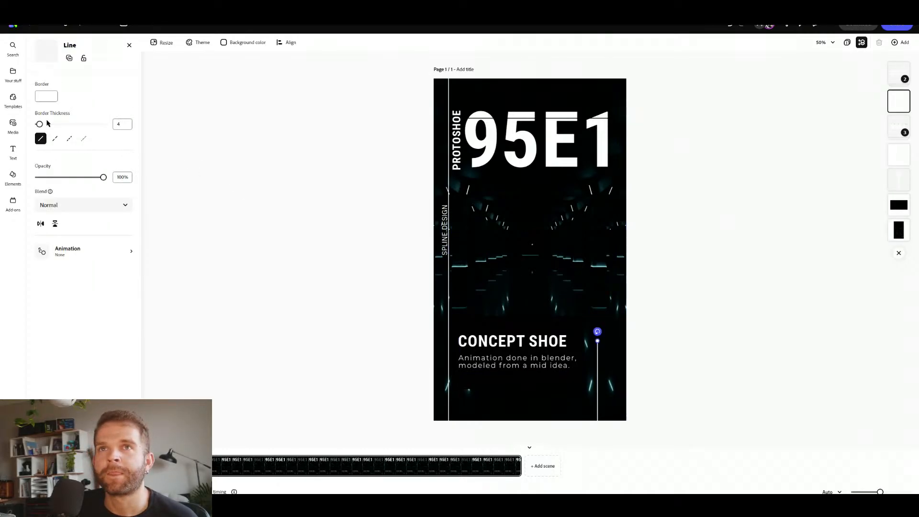
left_click(67, 251)
left_click(48, 87)
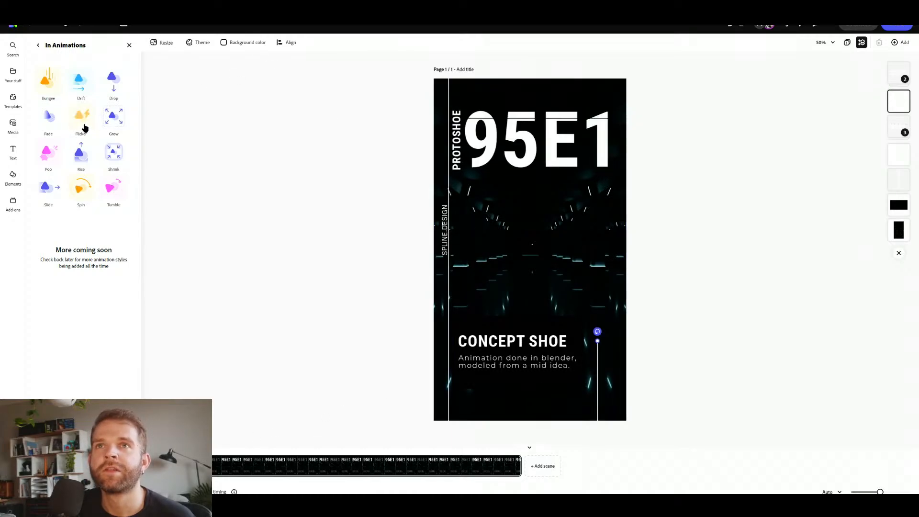
left_click(76, 161)
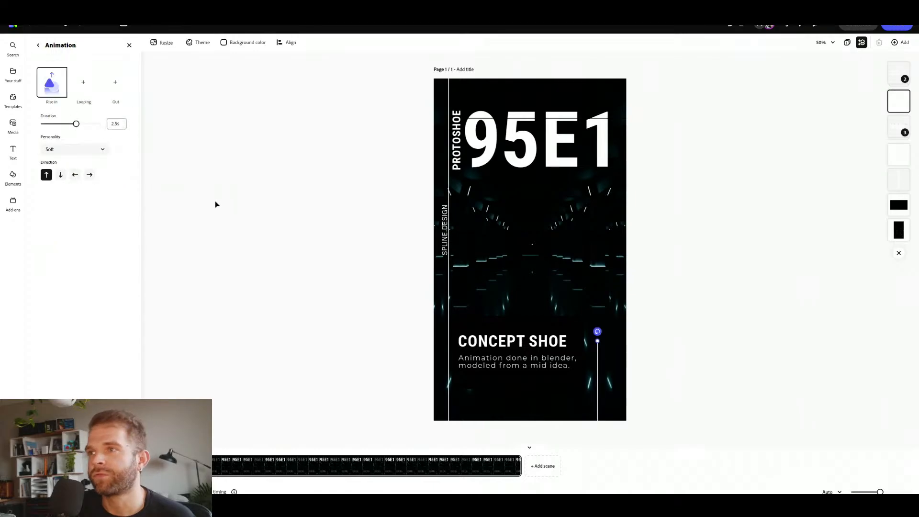
left_click(70, 151)
left_click(76, 178)
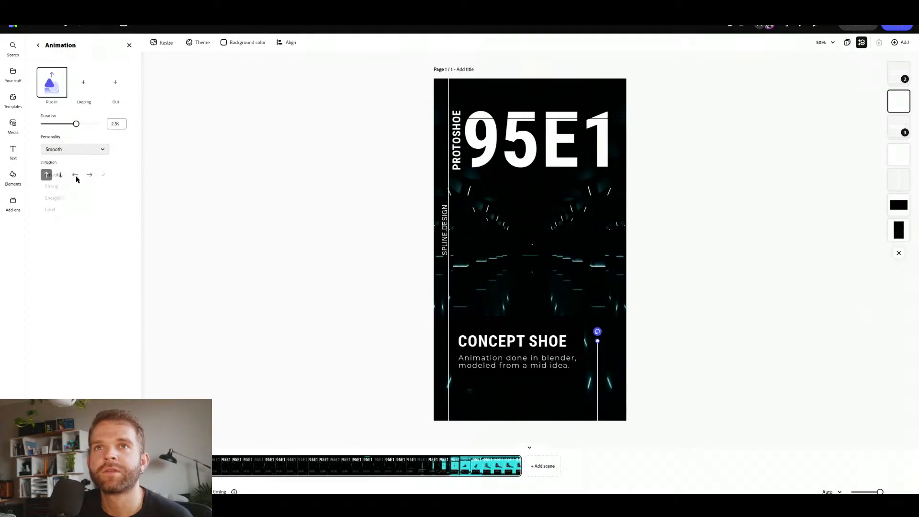
Shorten the Rise in animation of the short vertical line to about 2 s.
mouse_move(77, 127)
left_mouse_down()
mouse_move(98, 126)
mouse_move(70, 127)
left_mouse_up()
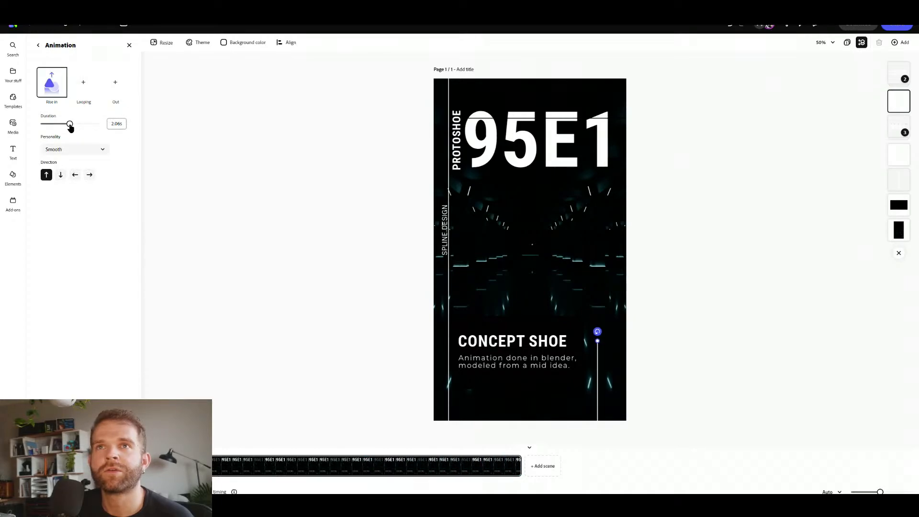
left_click(40, 47)
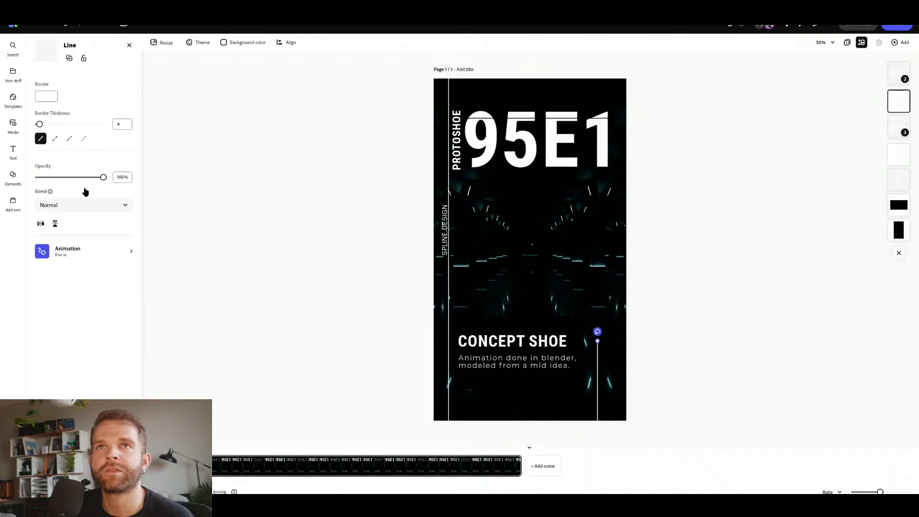
Give the long vertical line beside the SPLINE.DESIGN text an upward Rise in animation with Smooth personality.
left_click(448, 276)
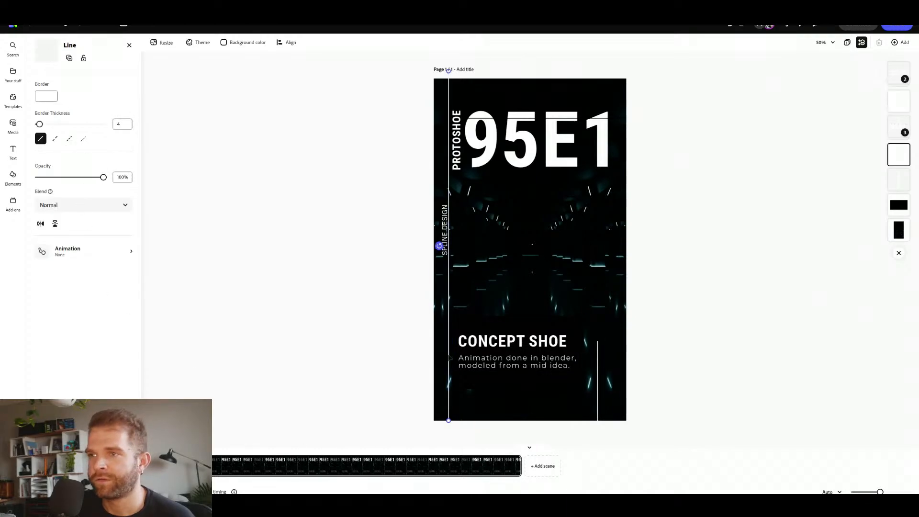
left_click(452, 277)
left_click(449, 156)
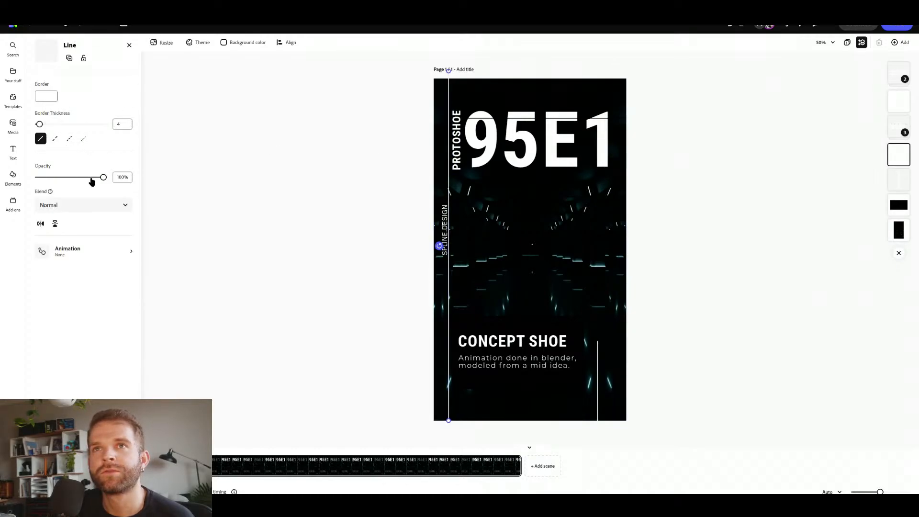
left_click(80, 205)
left_click(90, 223)
left_click(78, 251)
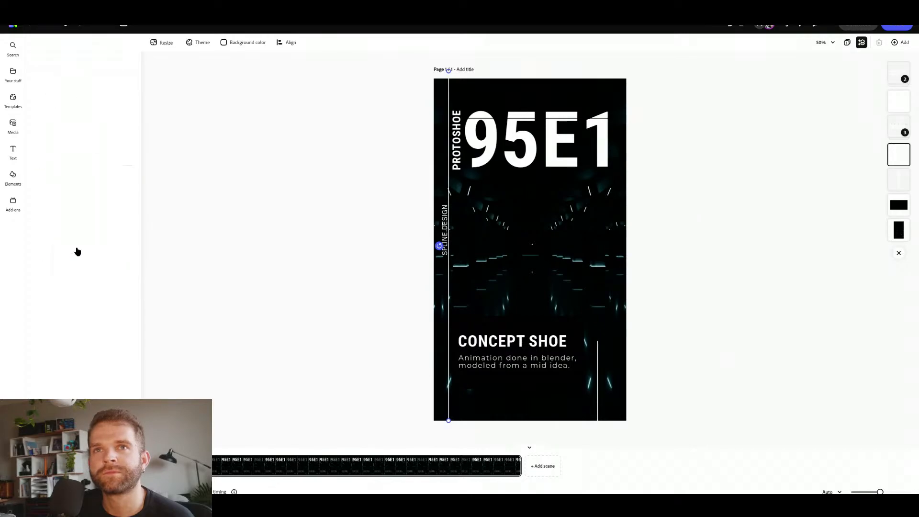
left_click(61, 100)
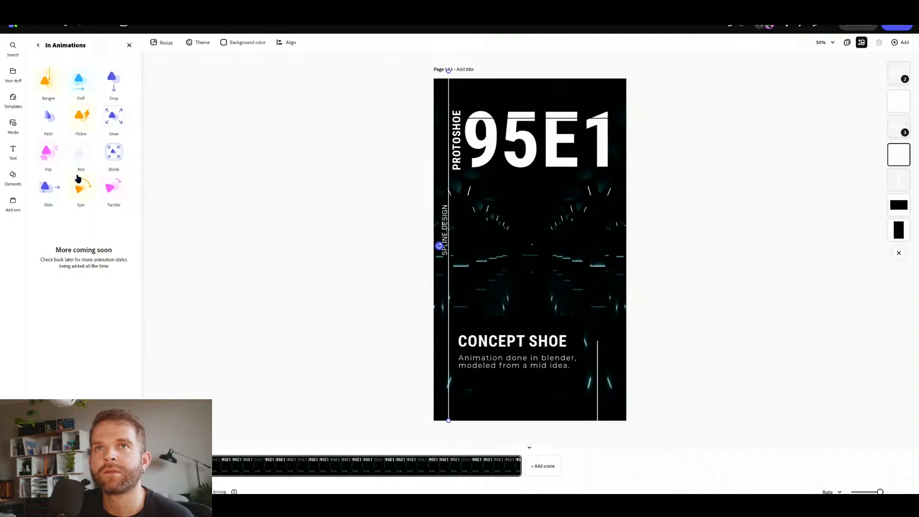
left_click(80, 153)
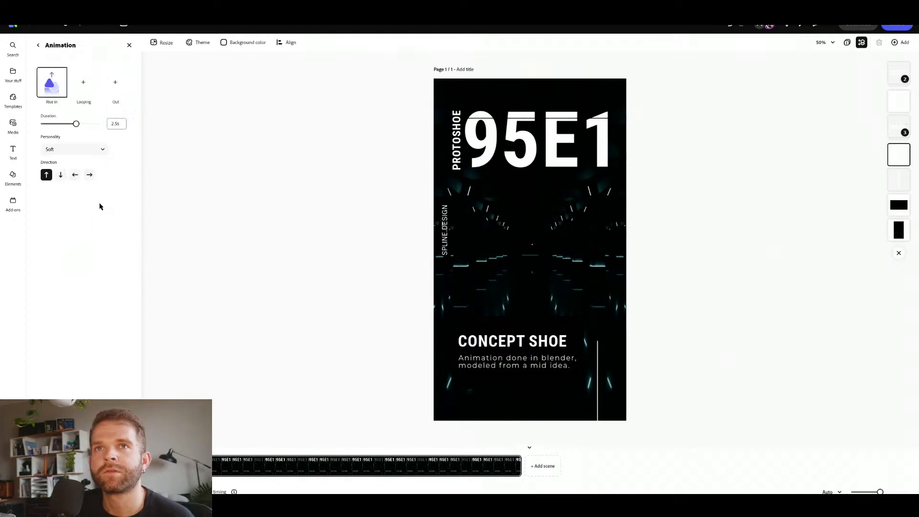
left_click(67, 152)
left_click(69, 178)
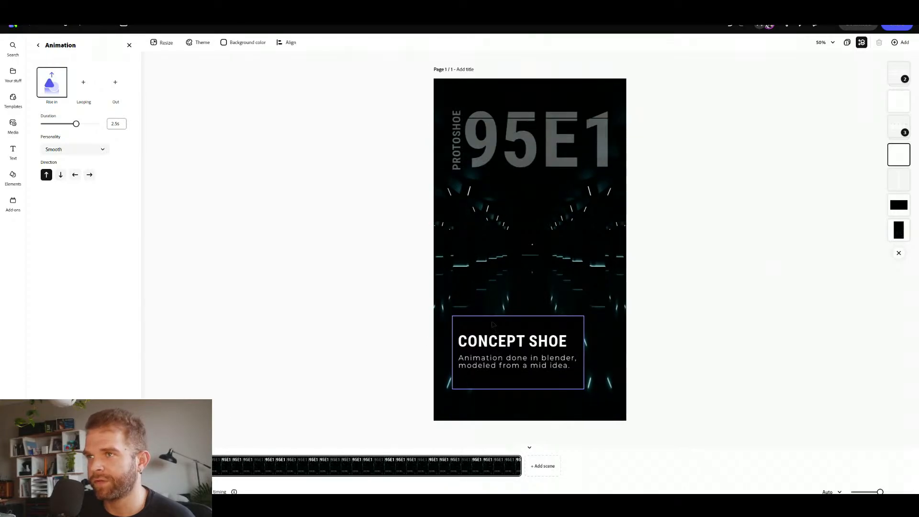
Remove the Flicker in animation from the description text under CONCEPT SHOE.
left_click(492, 325)
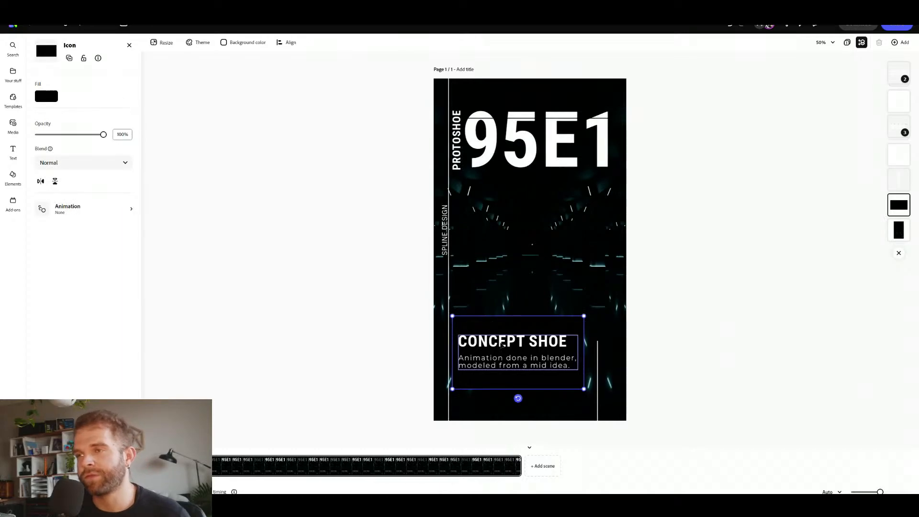
left_click(501, 345)
left_click(491, 361)
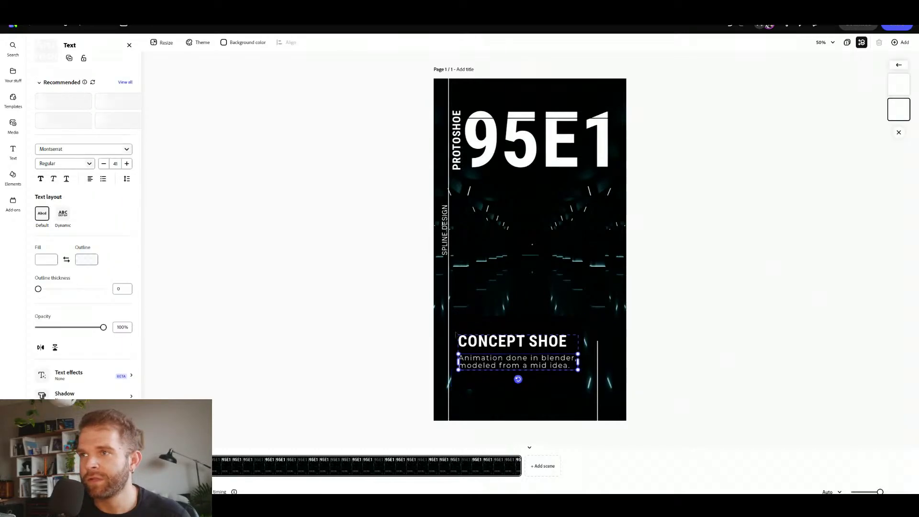
left_click(106, 436)
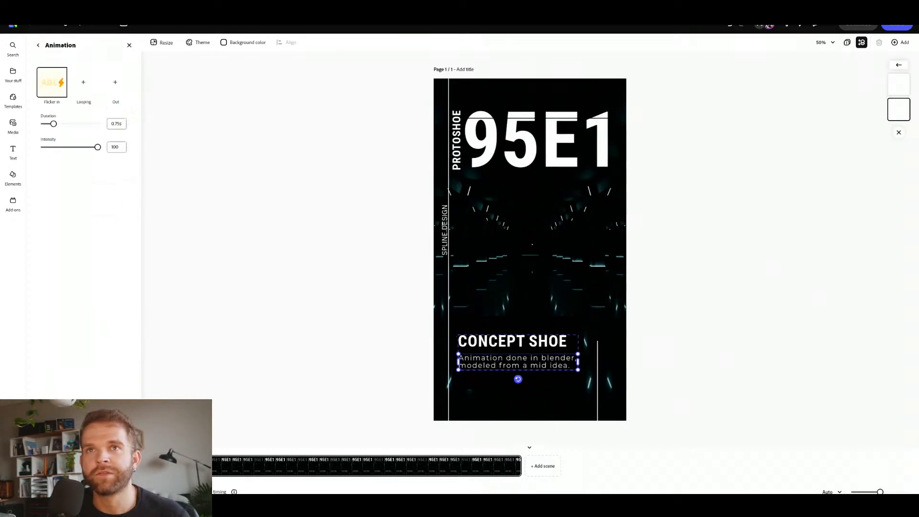
left_click(52, 83)
Group the black box with the CONCEPT SHOE text group.
left_click(493, 327)
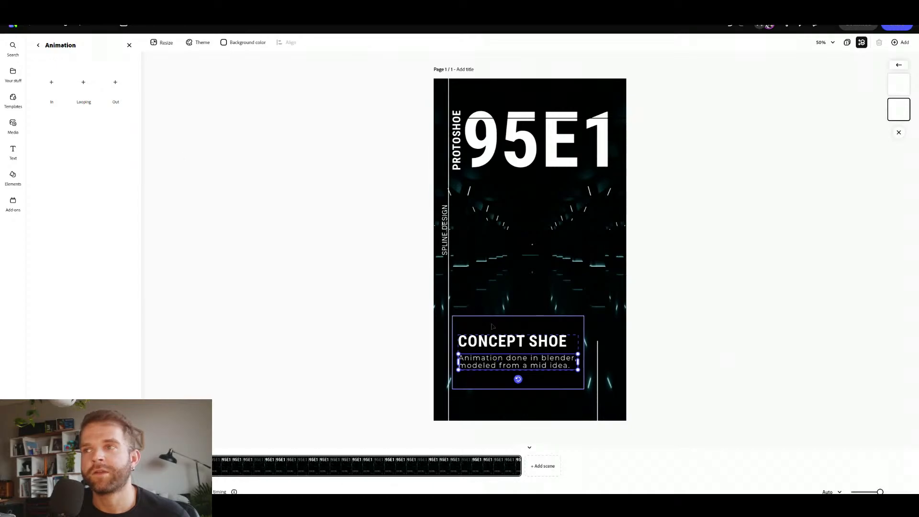
right_click(495, 340)
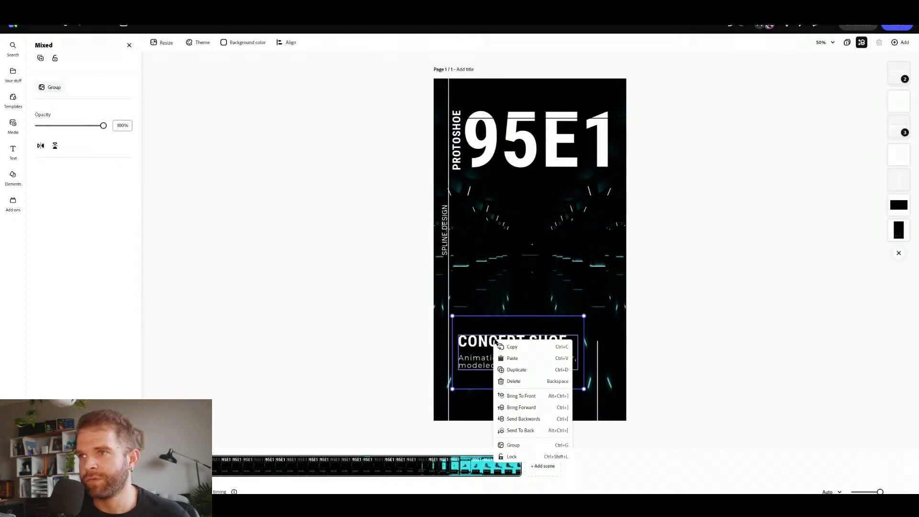
left_click(512, 445)
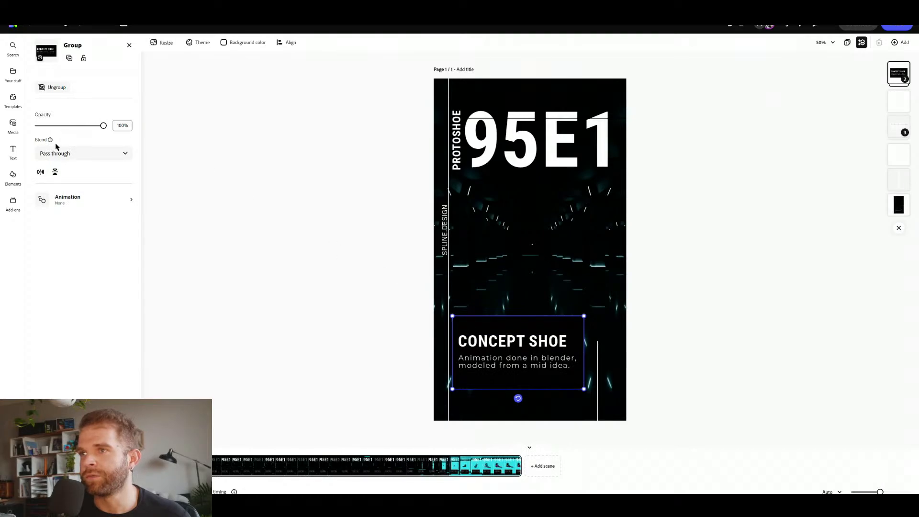
Apply the Flicker in animation to the whole CONCEPT SHOE group, including its black box.
left_click(70, 201)
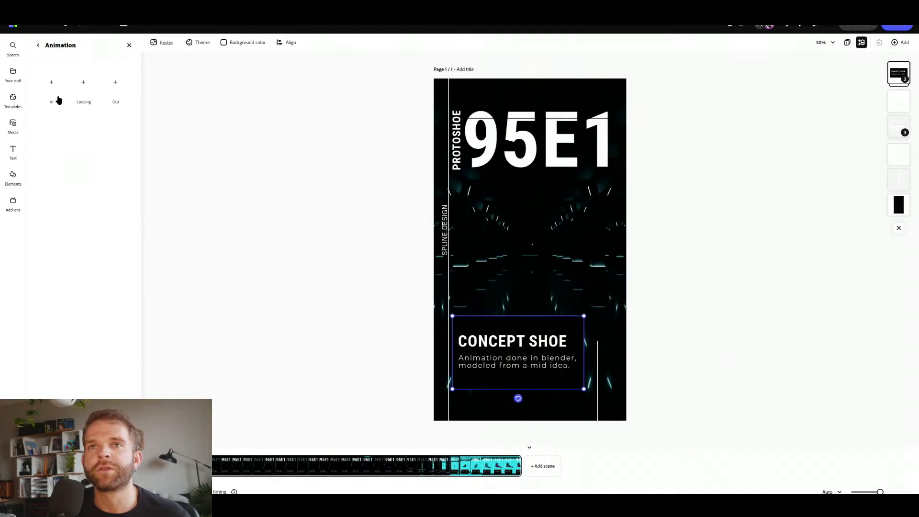
left_click(52, 92)
left_click(82, 122)
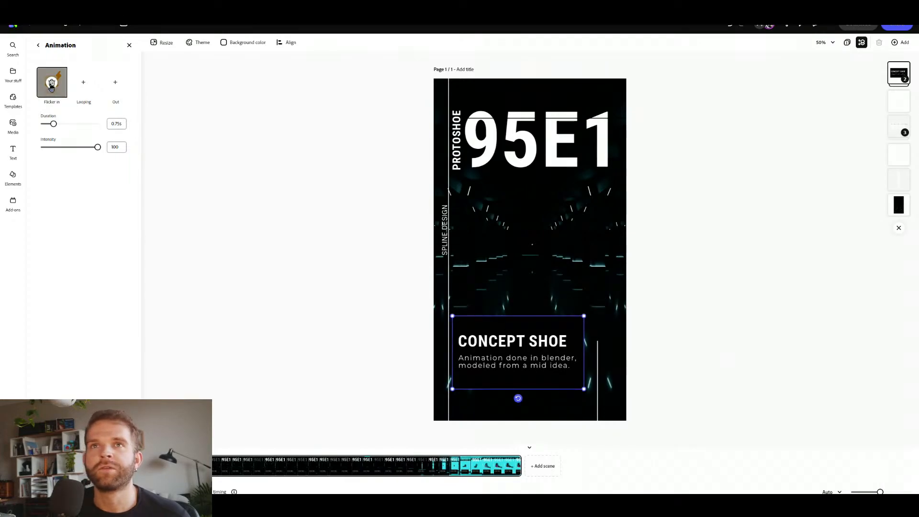
left_click(51, 83)
left_click(52, 84)
left_click(80, 124)
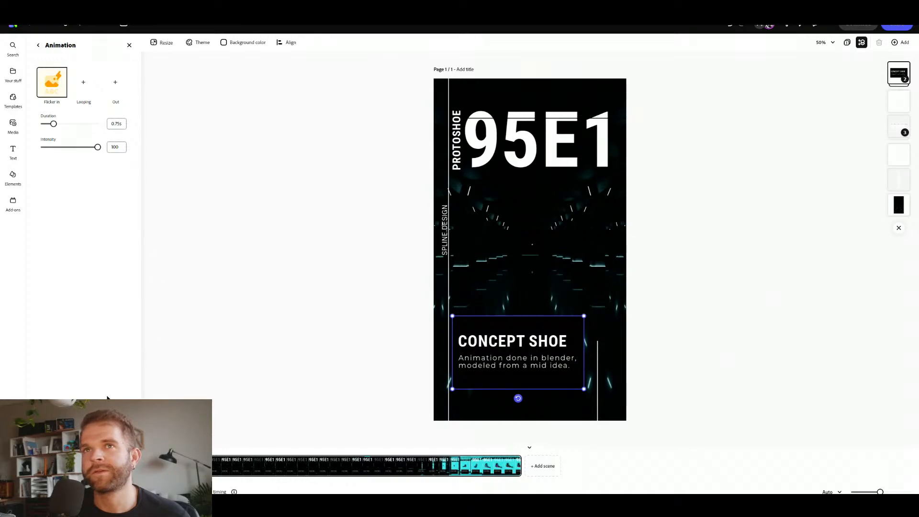
Play back the video and scrub through the timeline to review all the element animations.
key("space")
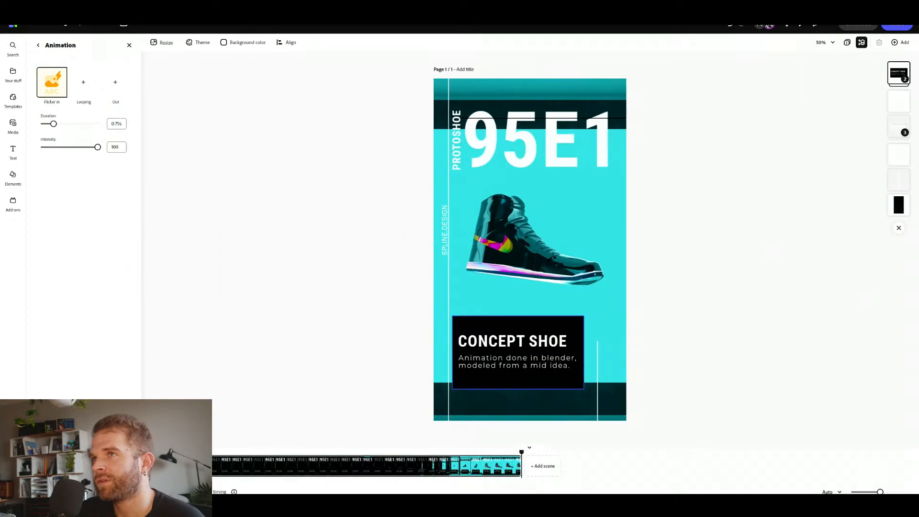
left_click_drag(521, 450, 407, 452)
key("space")
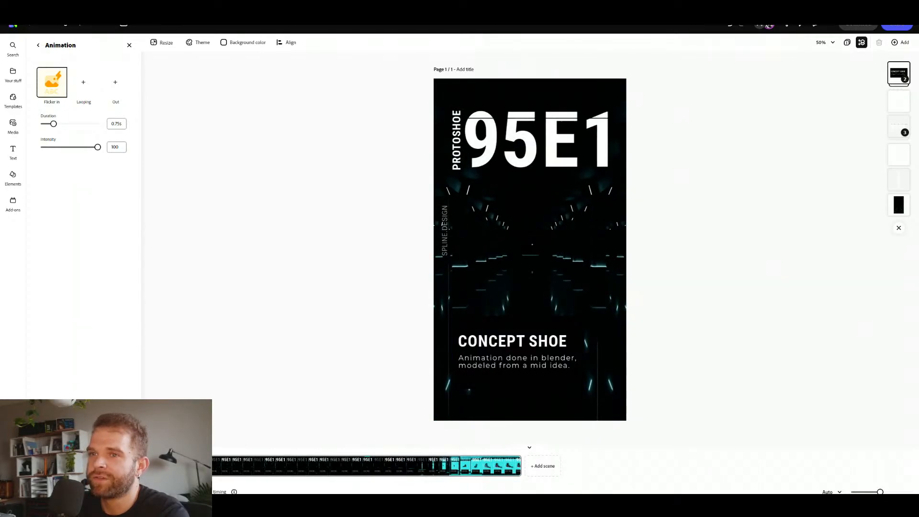
key("space")
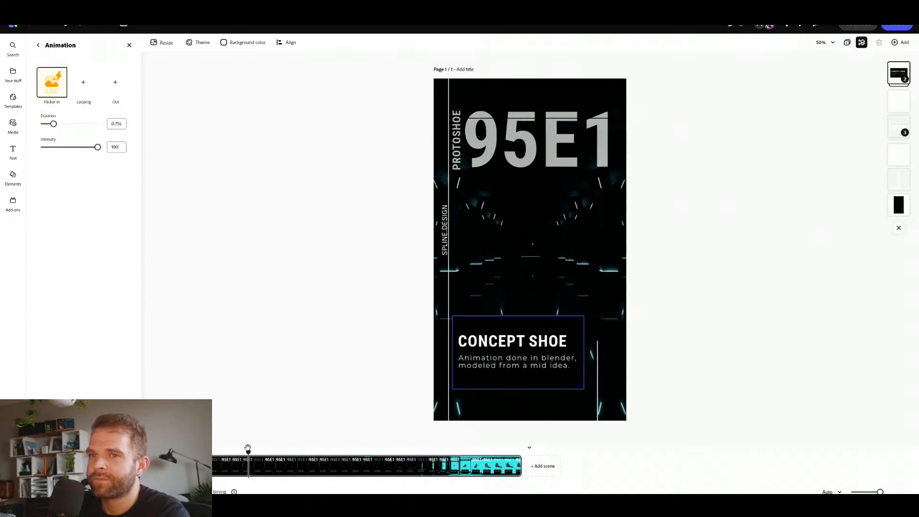
Extend the scene beyond the shoe footage, preview it, and trim its end back to where the footage stops.
left_click_drag(520, 469, 176, 474)
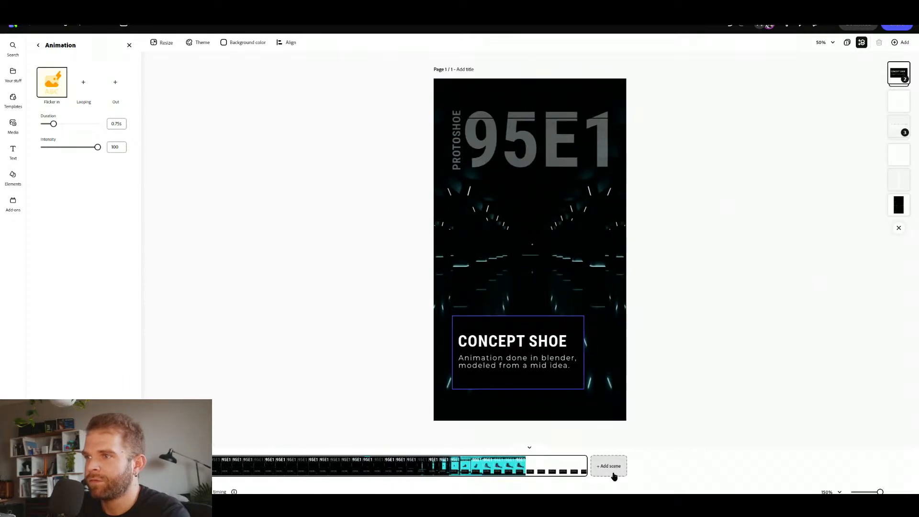
key("space")
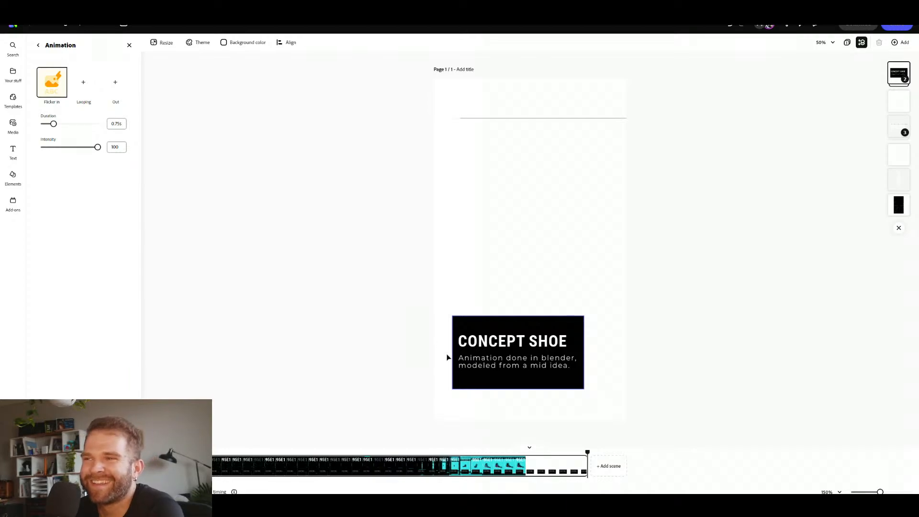
left_click_drag(587, 452, 428, 464)
left_click_drag(586, 474, 526, 476)
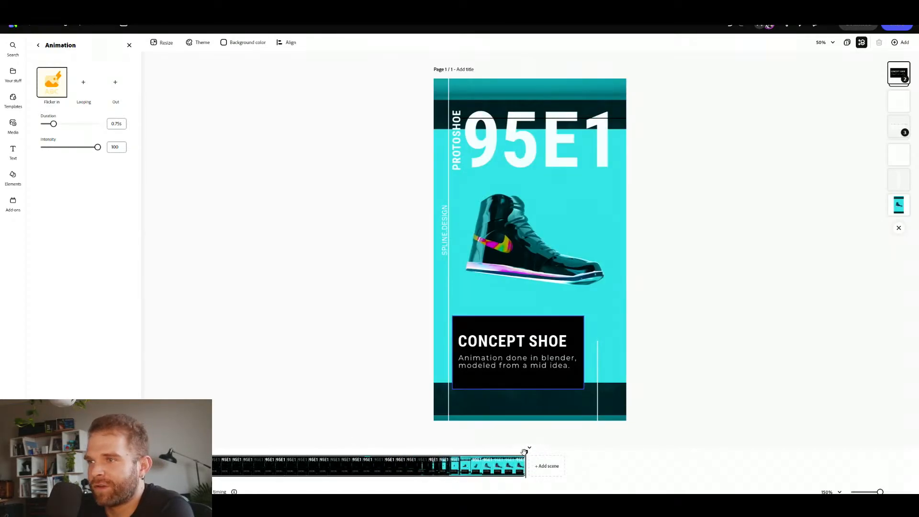
left_click_drag(525, 452, 526, 472)
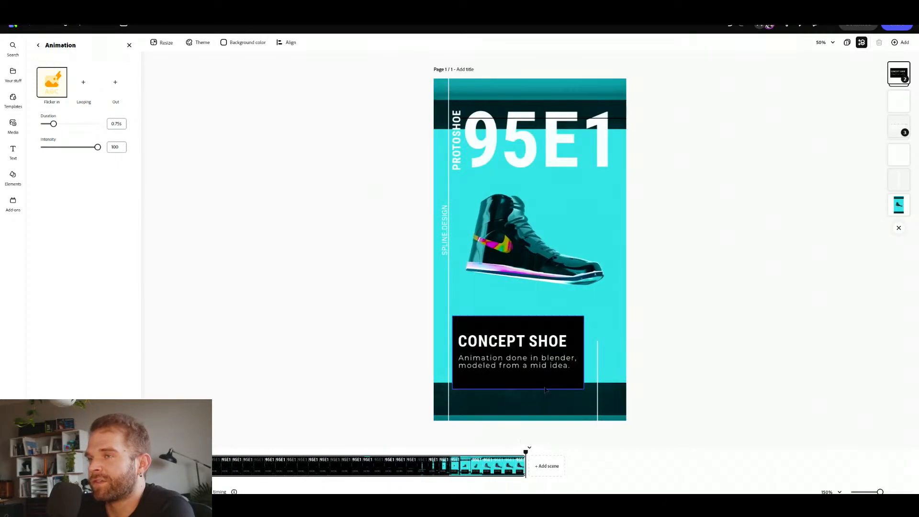
Download the finished video as an MP4 at 1080 resolution.
left_click(897, 25)
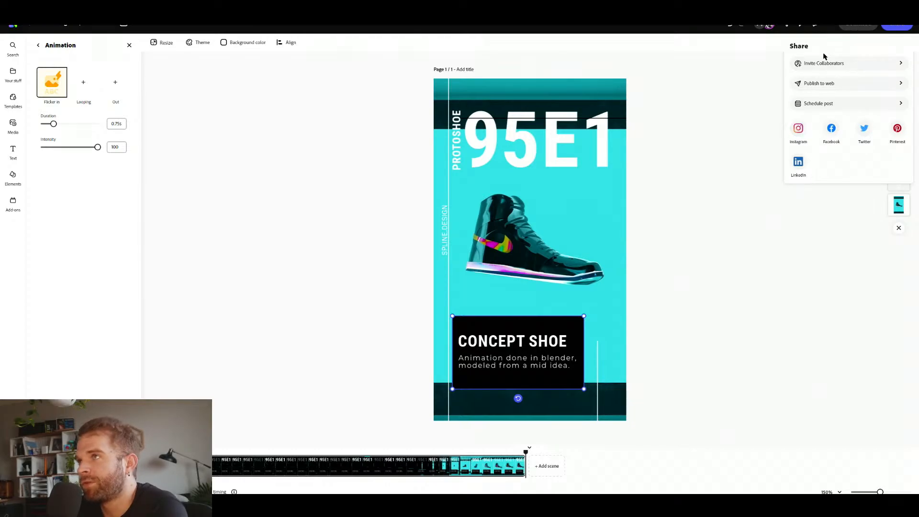
left_click(830, 28)
left_click(858, 25)
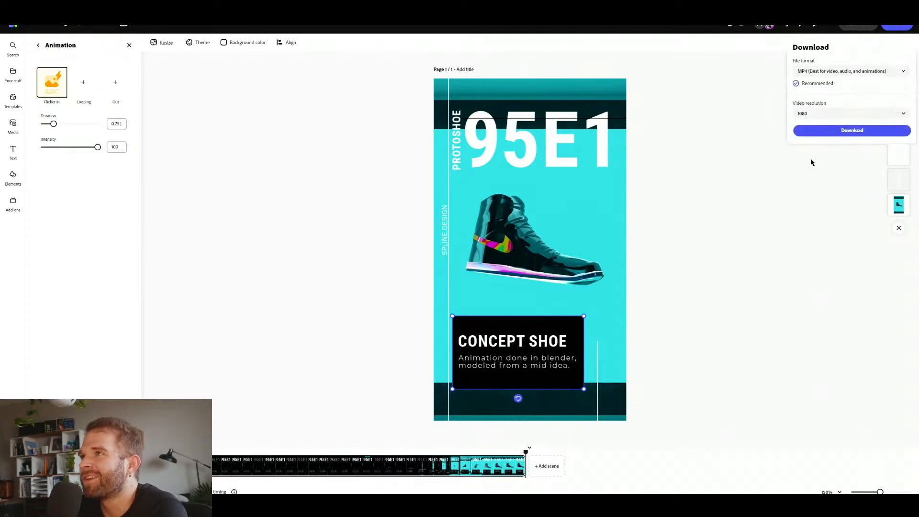
left_click(819, 72)
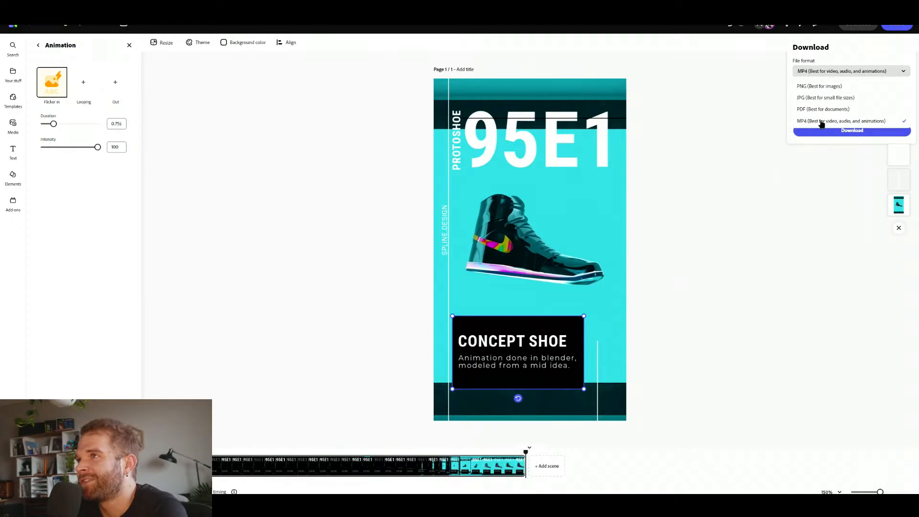
left_click(845, 46)
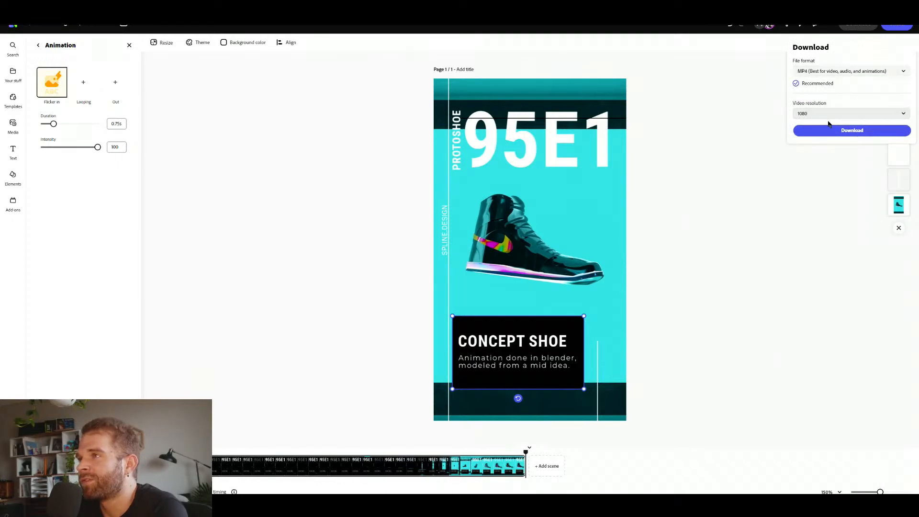
left_click(847, 131)
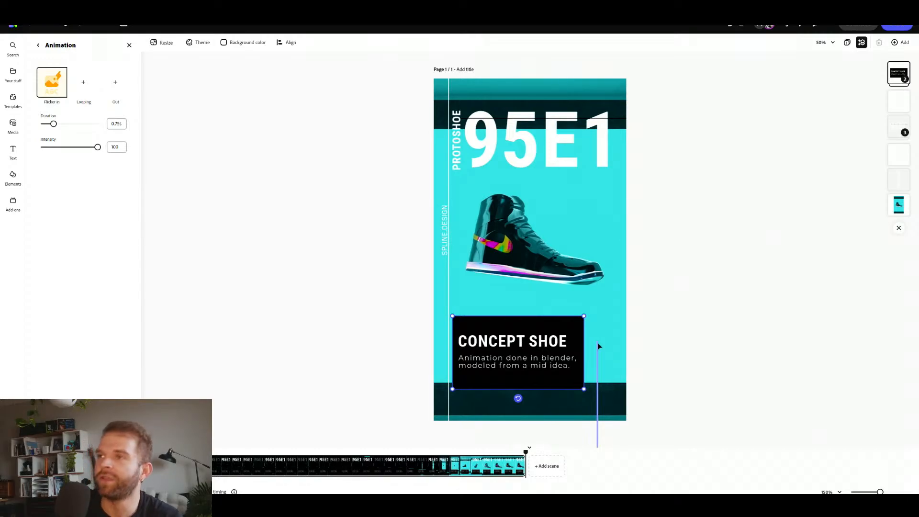
Scrub back over the final shoe footage and return the playhead to the end of the scene.
left_click_drag(526, 452, 493, 452)
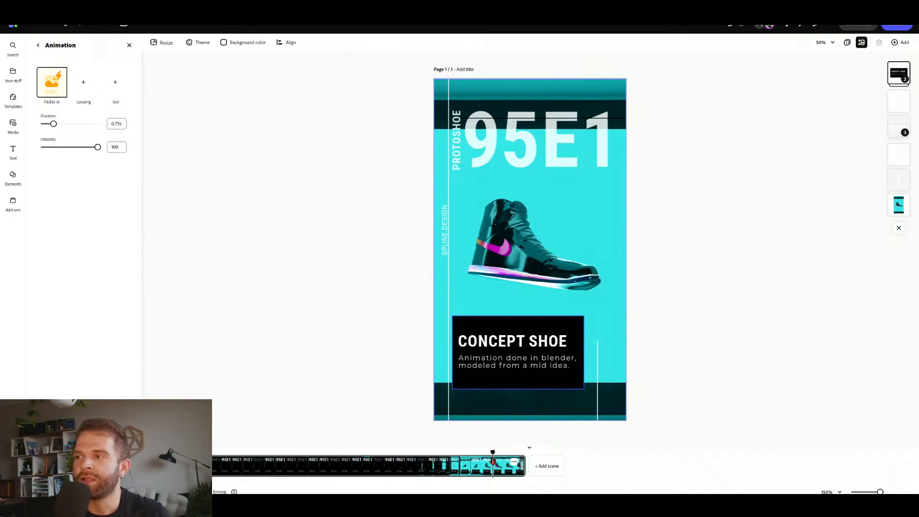
left_click_drag(493, 455, 575, 440)
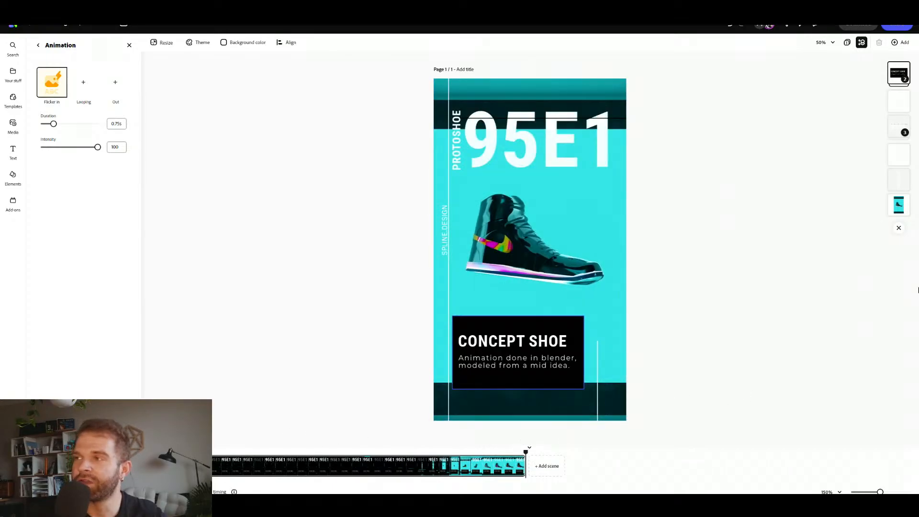